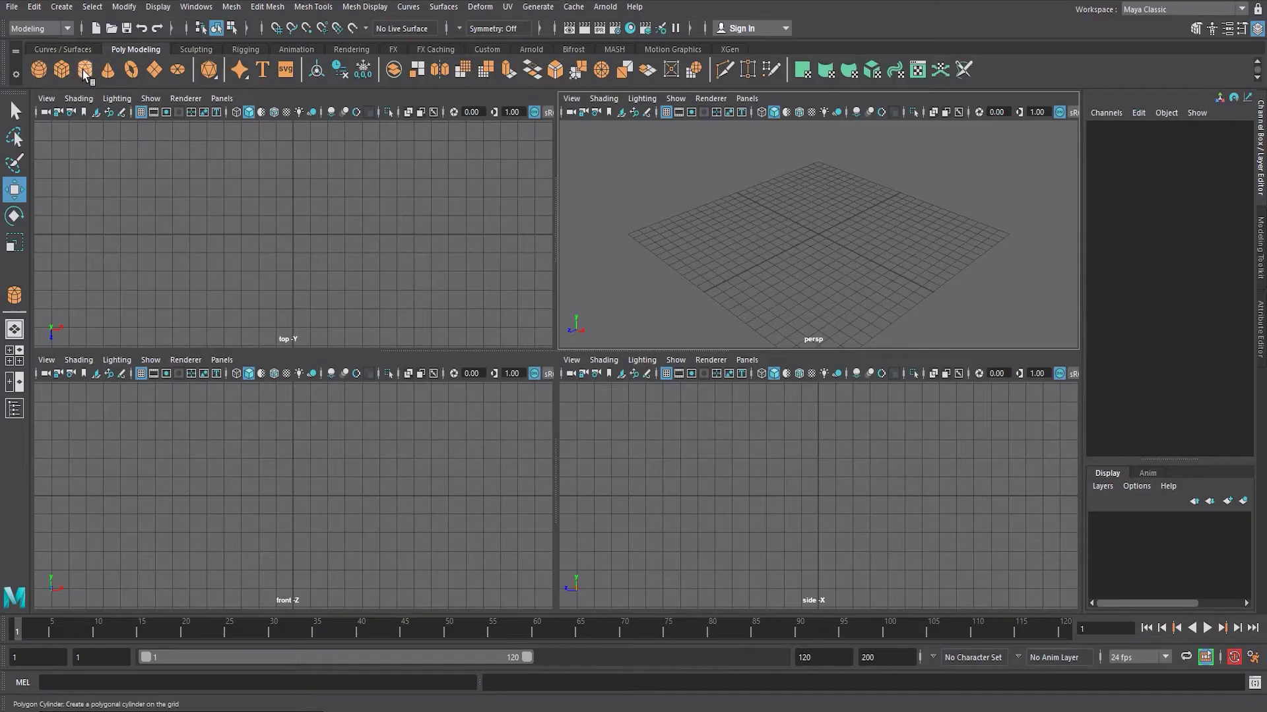
Draw a tall polygon cylinder for the bottle body with Subdivisions Caps set to 3
{"action": "left_click", "coordinate": [84, 70]}
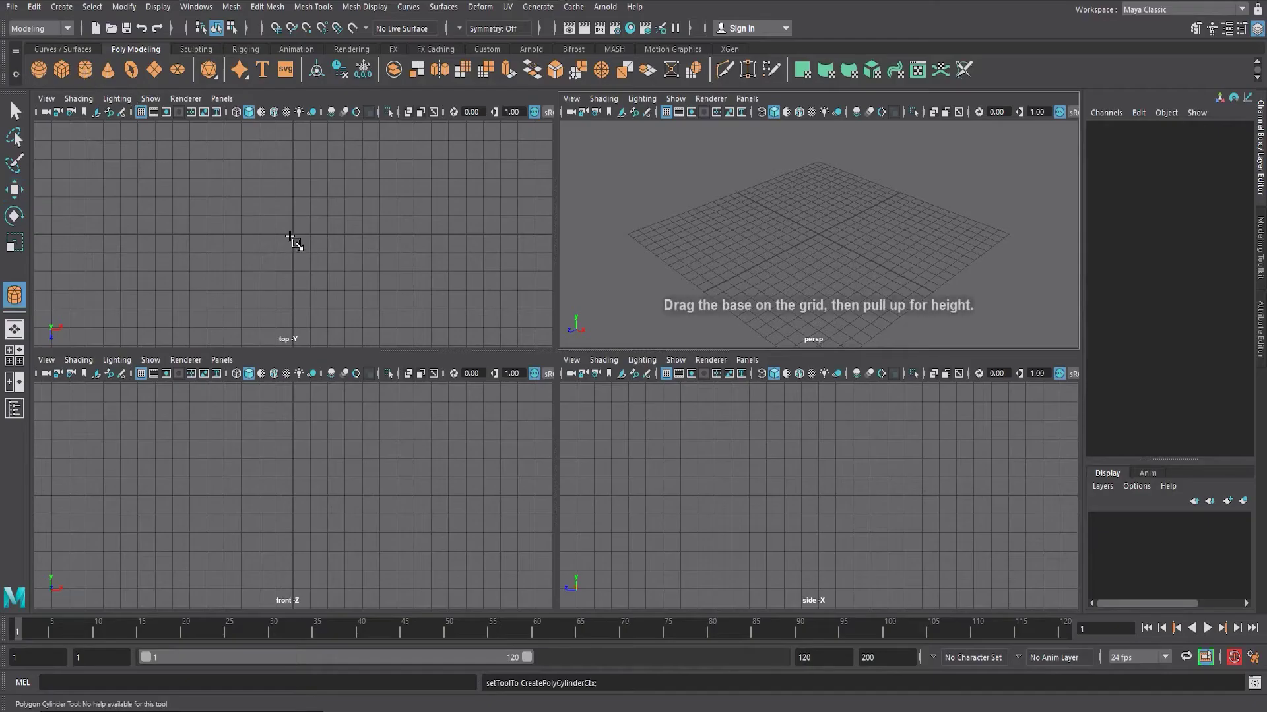
{"action": "left_click_drag", "start_coordinate": [294, 236], "coordinate": [328, 256]}
{"action": "left_click_drag", "start_coordinate": [319, 514], "coordinate": [306, 426]}
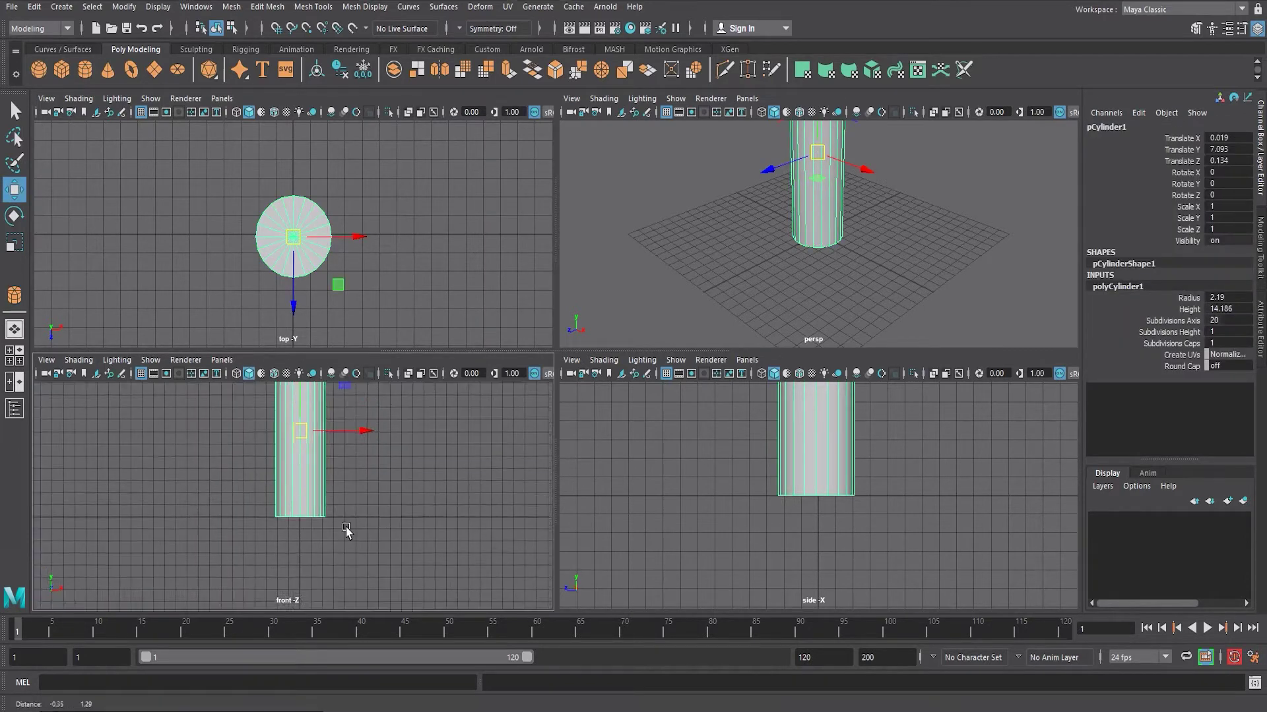
{"action": "key", "text": "space"}
{"action": "left_click", "coordinate": [1172, 343]}
{"action": "left_click_drag", "start_coordinate": [923, 370], "coordinate": [743, 402], "text": "alt"}
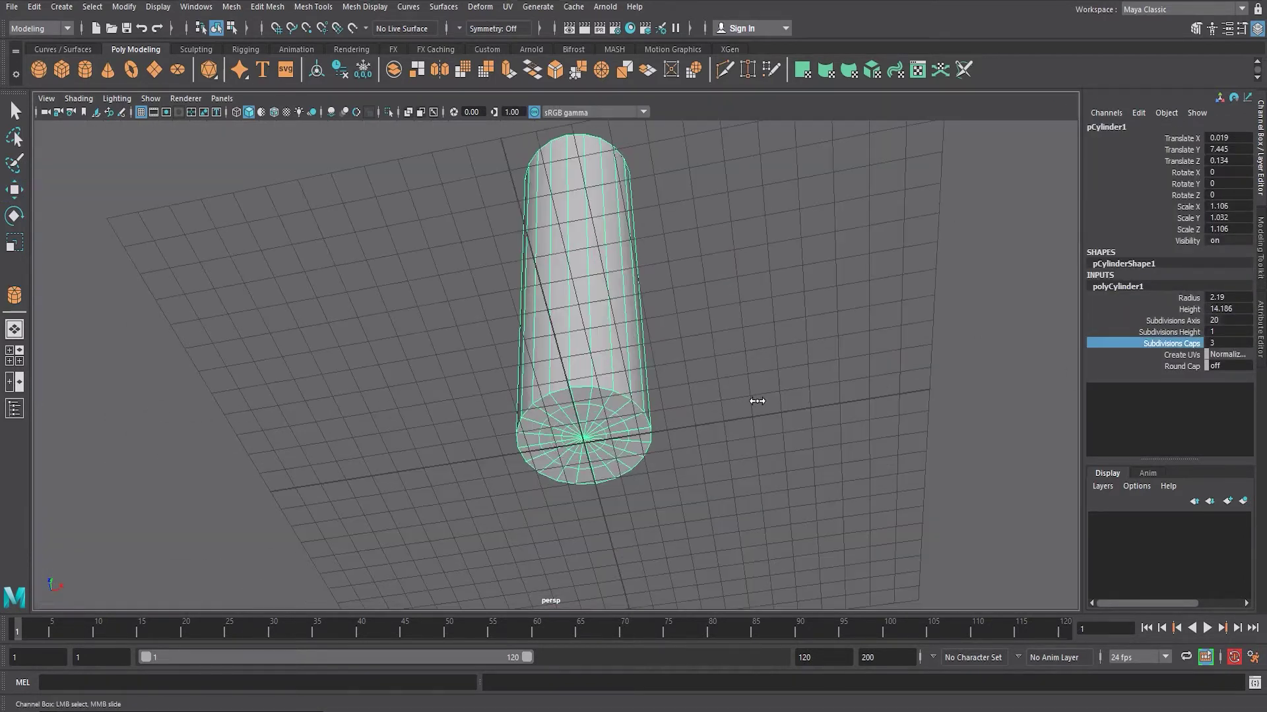
{"action": "mouse_move", "coordinate": [769, 334]}
{"action": "left_mouse_down", "text": "alt"}
{"action": "mouse_move", "coordinate": [777, 410]}
{"action": "mouse_move", "coordinate": [488, 389]}
{"action": "left_mouse_up", "text": "alt"}
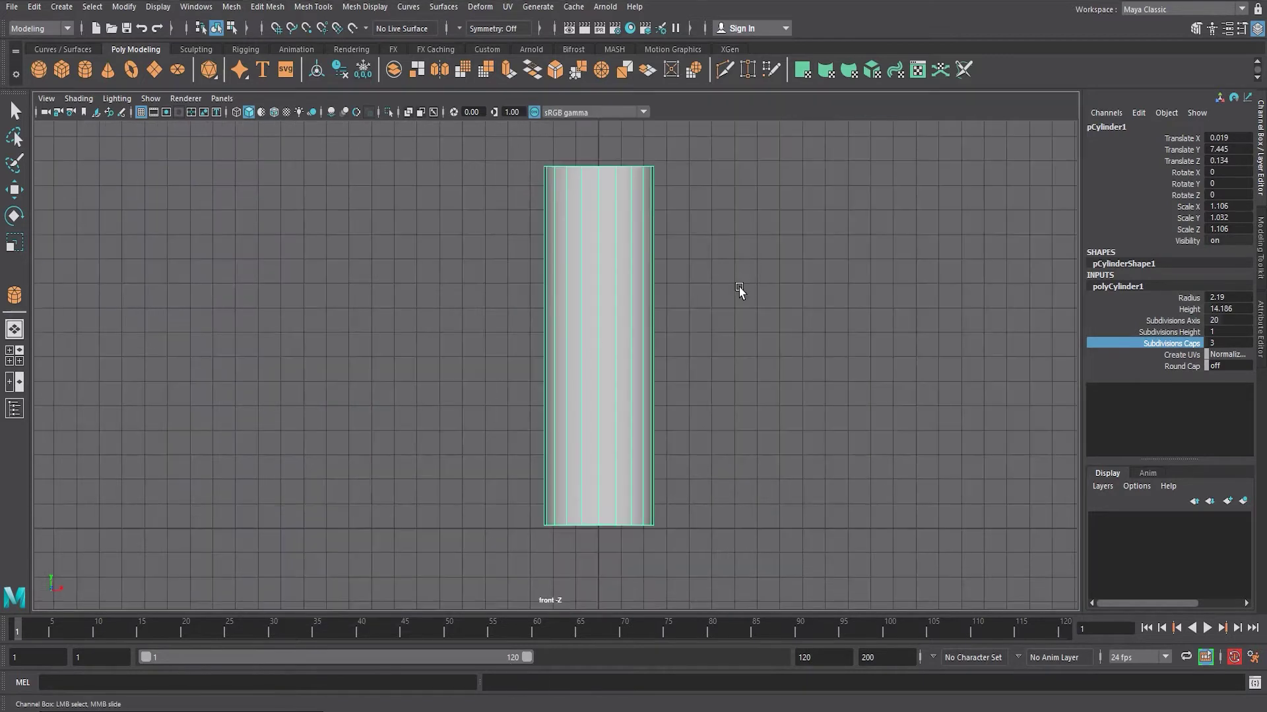
Shrink the bottom cap's inner edge ring toward the centre
{"action": "key", "text": "F10"}
{"action": "key", "text": "w"}
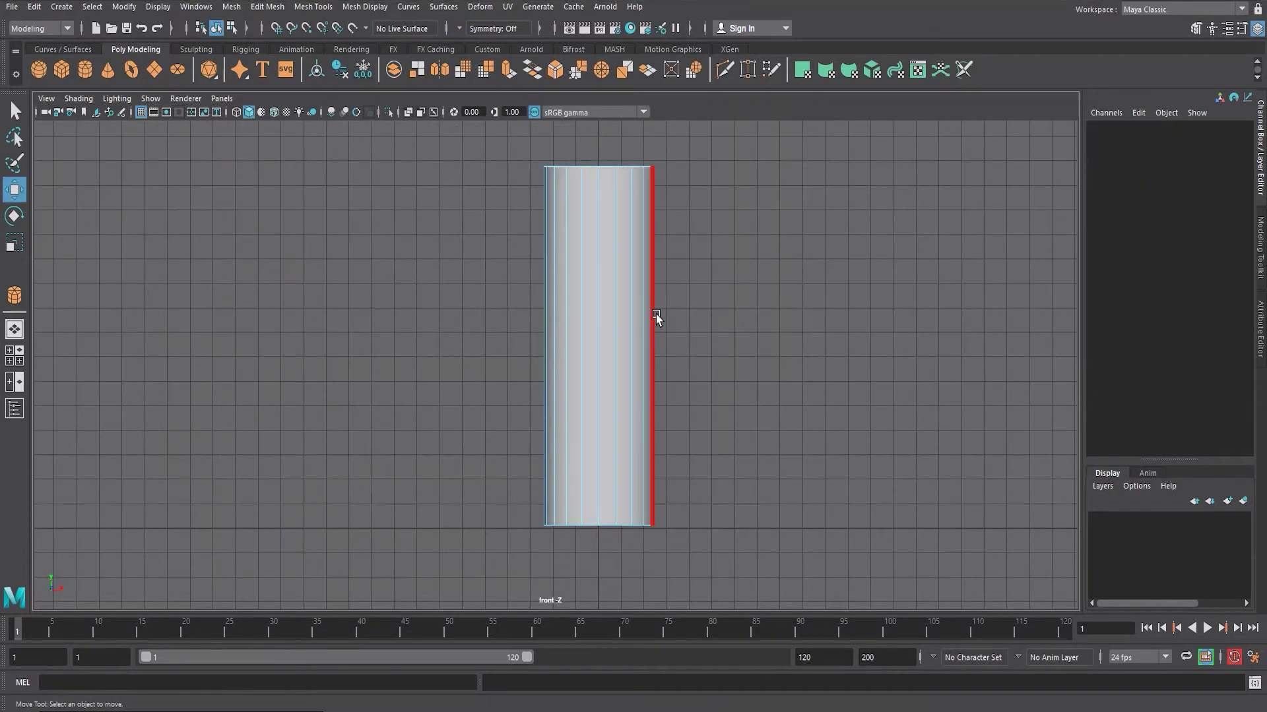
{"action": "key", "text": "space"}
{"action": "key", "text": "space"}
{"action": "left_click_drag", "start_coordinate": [670, 280], "coordinate": [769, 410], "text": "alt"}
{"action": "scroll", "coordinate": [654, 399], "scroll_direction": "up", "scroll_amount": 3}
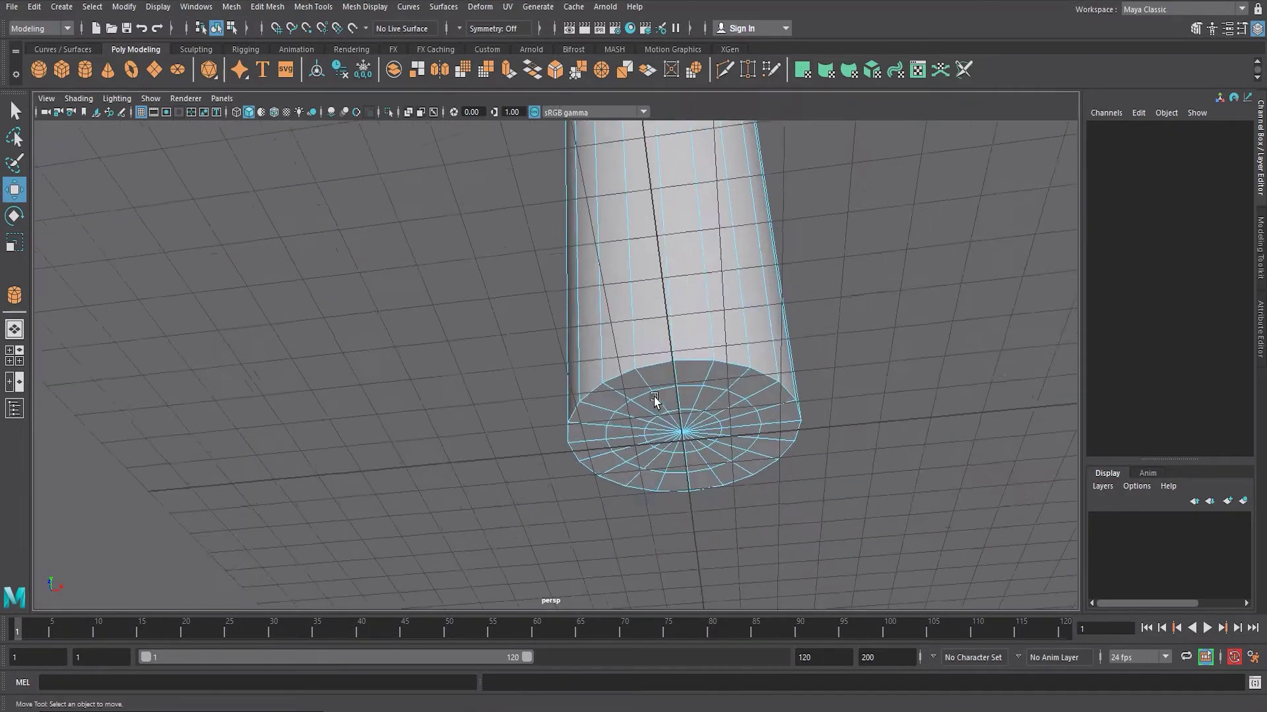
{"action": "left_click_drag", "start_coordinate": [655, 399], "coordinate": [712, 268], "text": "alt"}
{"action": "left_click", "coordinate": [712, 268]}
{"action": "key", "text": "r"}
{"action": "mouse_move", "coordinate": [673, 340]}
{"action": "left_mouse_down"}
{"action": "mouse_move", "coordinate": [699, 353]}
{"action": "mouse_move", "coordinate": [676, 342]}
{"action": "left_mouse_up"}
{"action": "right_click_drag", "start_coordinate": [700, 329], "coordinate": [825, 229], "text": "alt"}
Push the inner ring of base vertices upward to form a recessed bottom
{"action": "right_click_drag", "start_coordinate": [825, 277], "coordinate": [820, 269]}
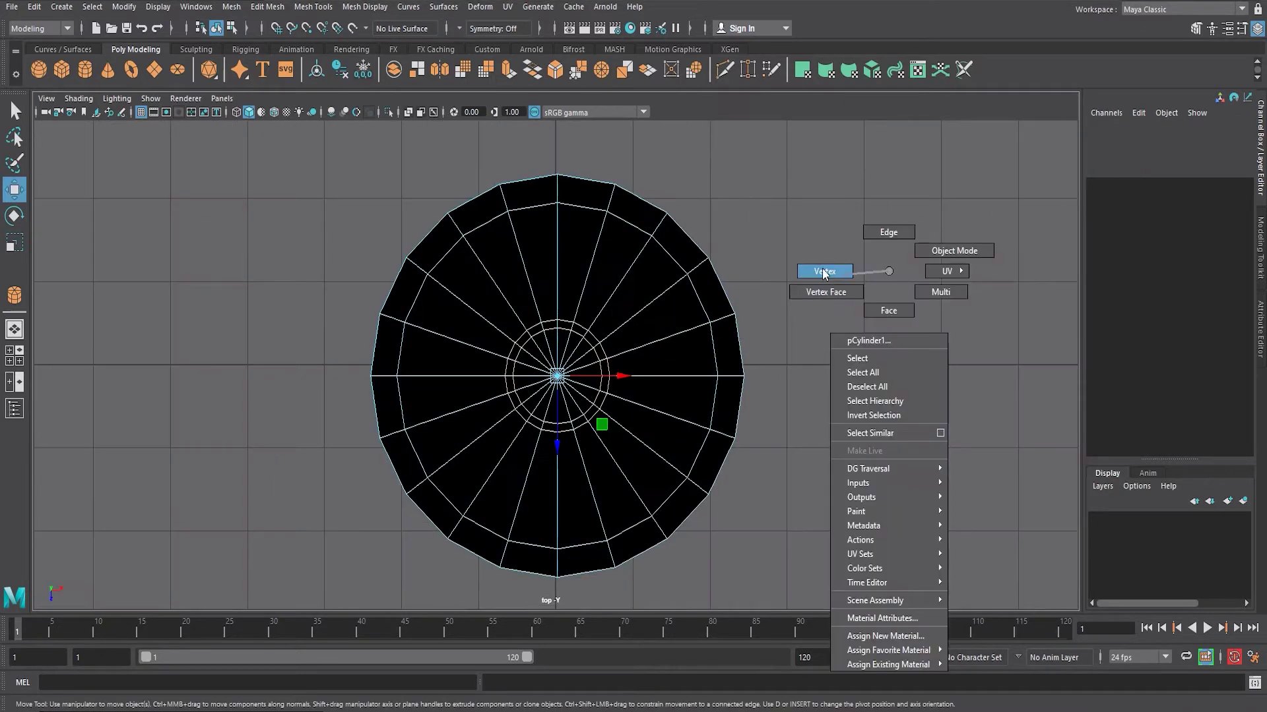
{"action": "left_click_drag", "start_coordinate": [475, 291], "coordinate": [633, 462]}
{"action": "left_click_drag", "start_coordinate": [566, 403], "coordinate": [602, 362]}
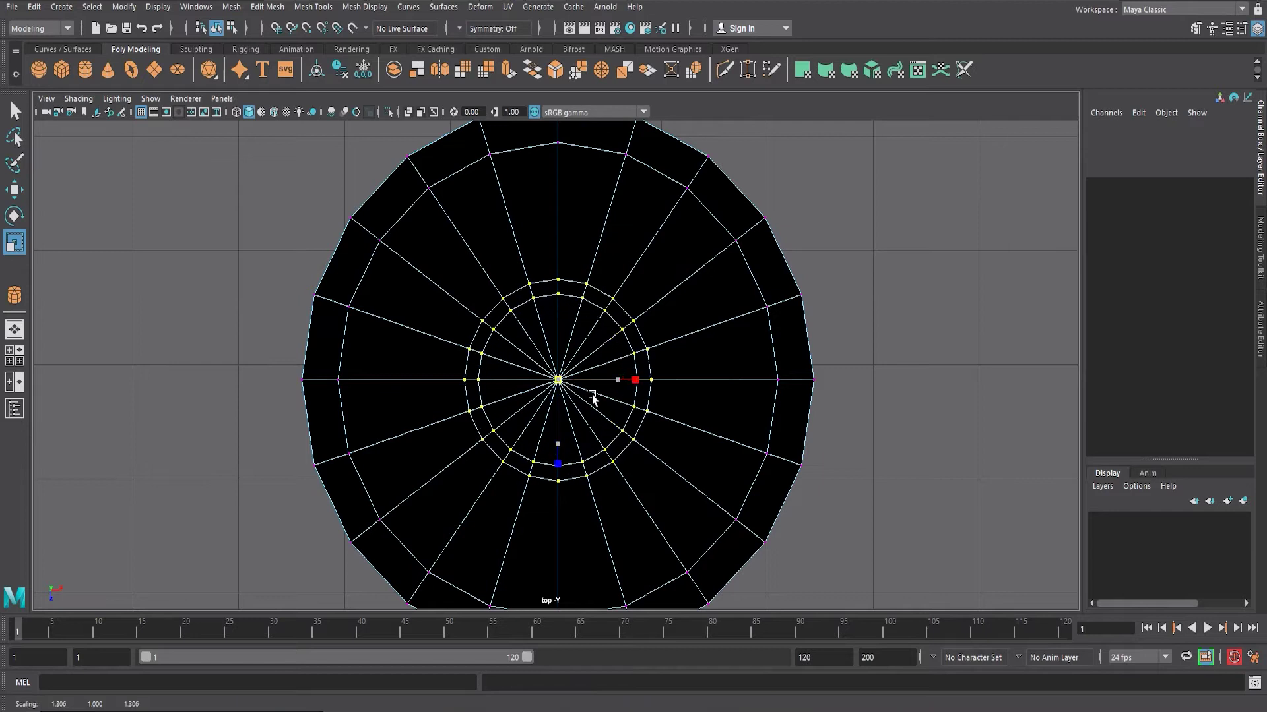
{"action": "key", "text": "space"}
{"action": "key", "text": "w"}
{"action": "left_click_drag", "start_coordinate": [816, 435], "coordinate": [816, 425]}
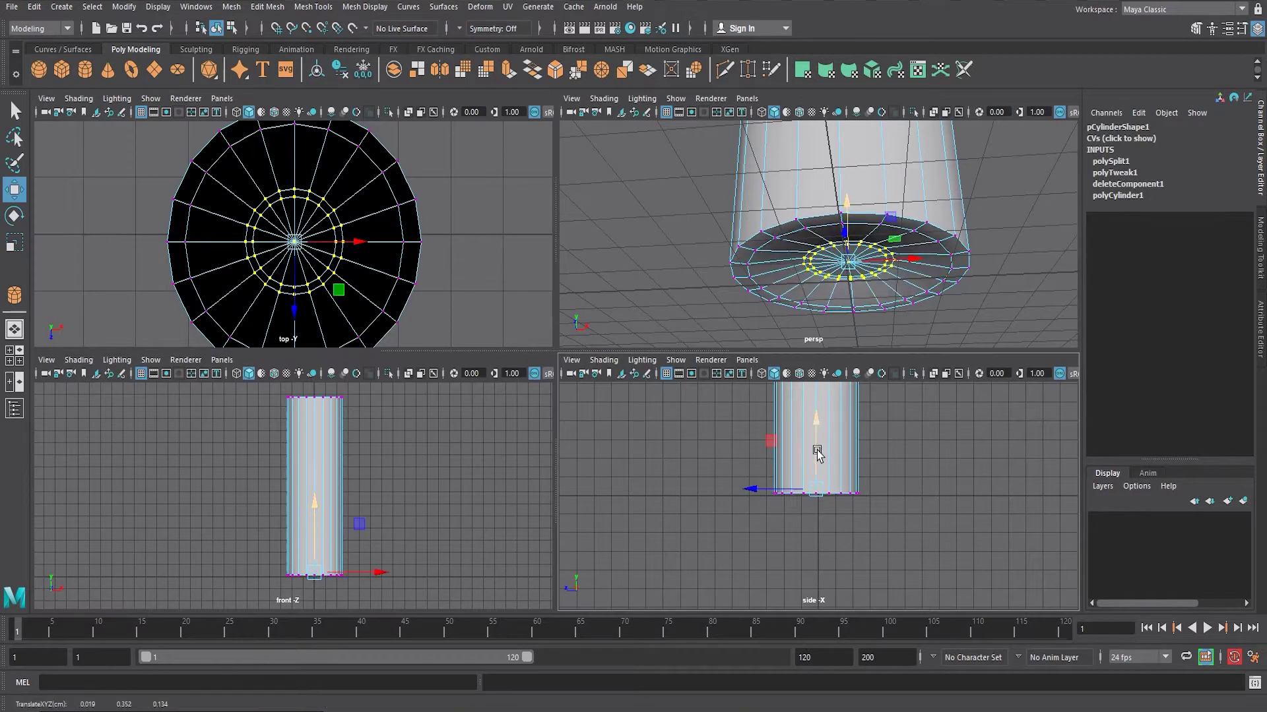
{"action": "key", "text": "4"}
{"action": "key", "text": "space"}
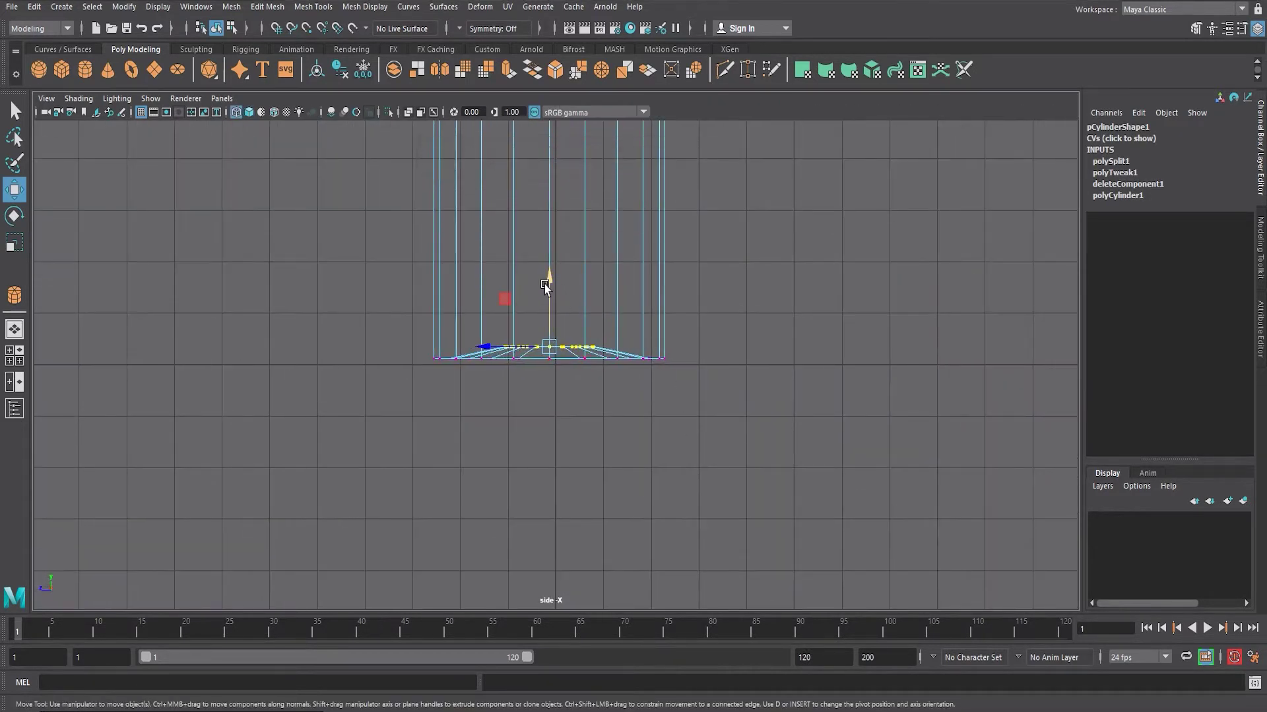
{"action": "key", "text": "5"}
{"action": "left_click", "coordinate": [312, 6]}
Insert two edge loops near the bottle's top and one near its bottom
{"action": "left_click", "coordinate": [326, 108]}
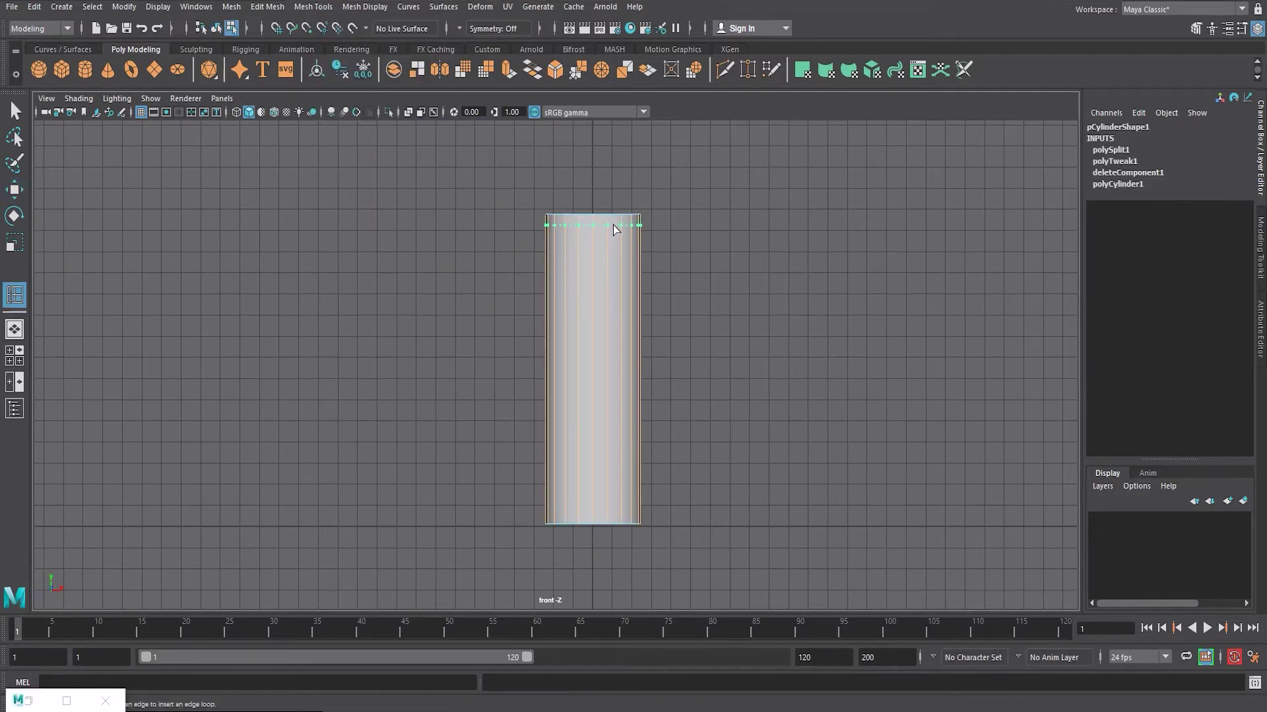
{"action": "left_click", "coordinate": [613, 229]}
{"action": "left_click", "coordinate": [607, 243]}
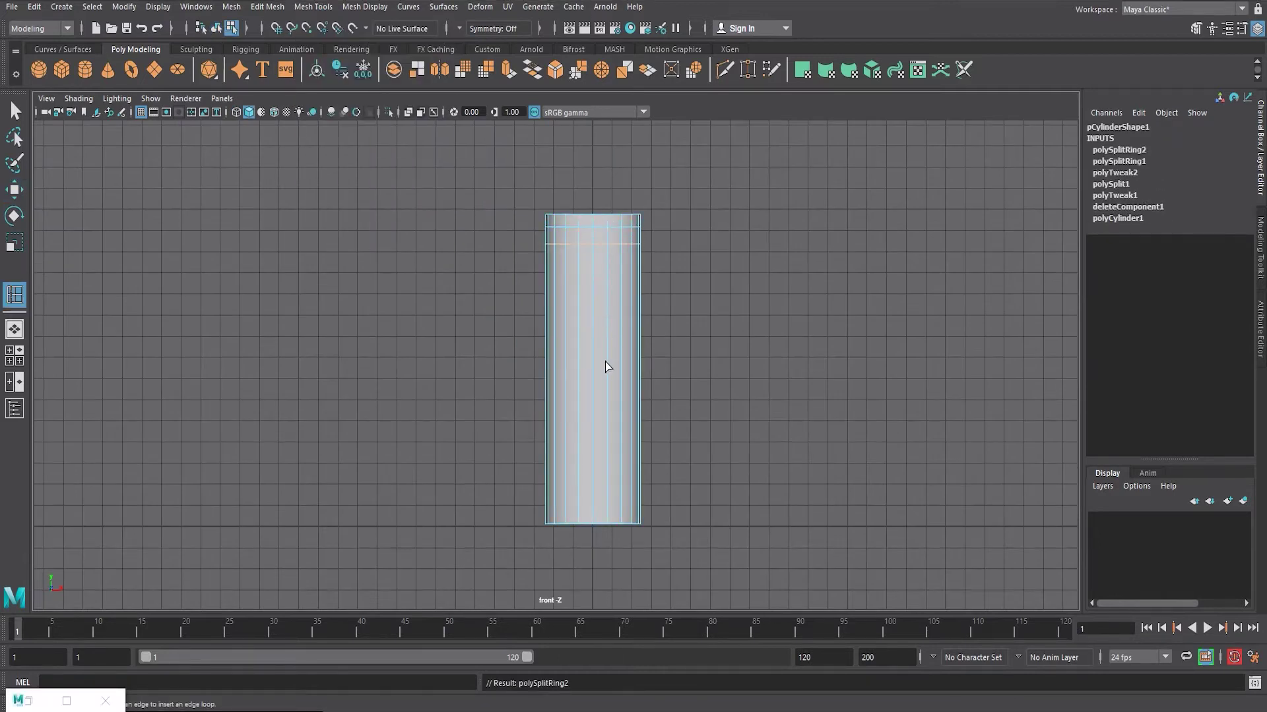
{"action": "left_click", "coordinate": [609, 519]}
{"action": "scroll", "coordinate": [893, 497], "scroll_direction": "up", "scroll_amount": 3}
{"action": "scroll", "coordinate": [893, 461], "scroll_direction": "up", "scroll_amount": 2}
Lower the upper vertex rows to space out the shoulder
{"action": "right_click_drag", "start_coordinate": [910, 357], "coordinate": [857, 369]}
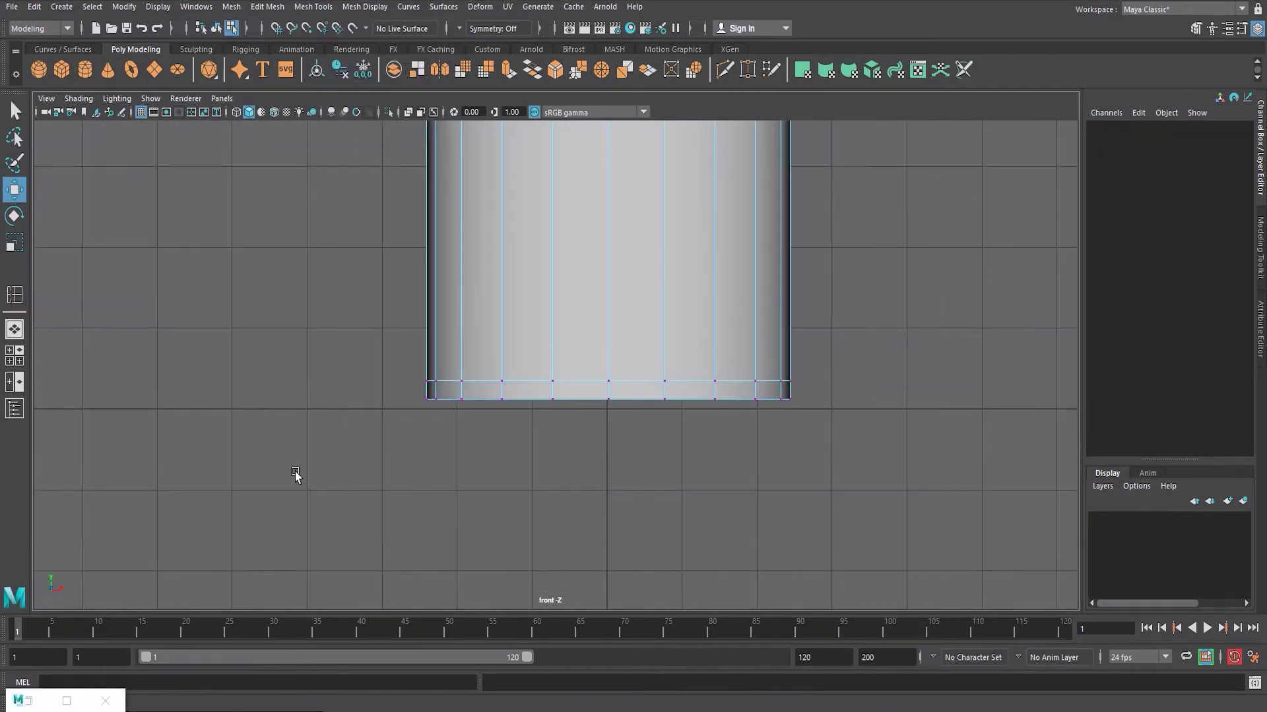
{"action": "left_click_drag", "start_coordinate": [295, 472], "coordinate": [886, 394]}
{"action": "key", "text": "r"}
{"action": "scroll", "coordinate": [772, 404], "scroll_direction": "down", "scroll_amount": 3}
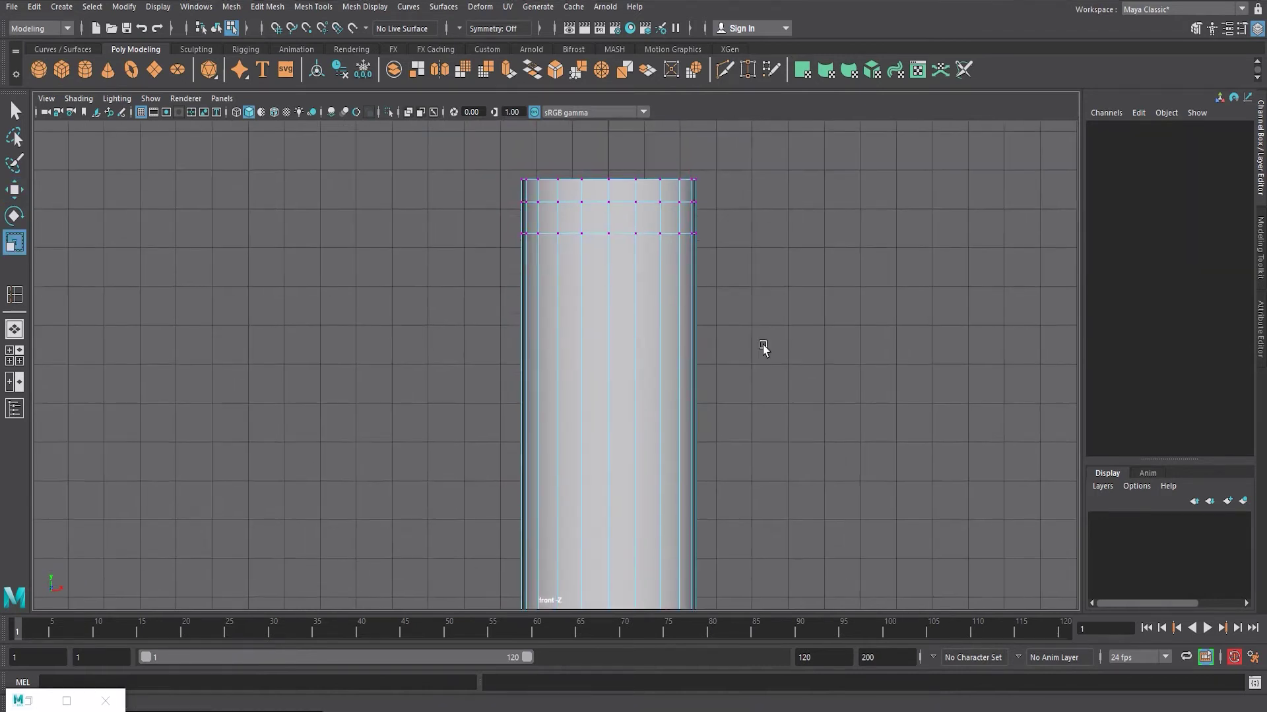
{"action": "scroll", "coordinate": [492, 417], "scroll_direction": "up", "scroll_amount": 1}
{"action": "left_click_drag", "start_coordinate": [482, 346], "coordinate": [880, 329]}
{"action": "key", "text": "w"}
{"action": "left_click_drag", "start_coordinate": [615, 310], "coordinate": [616, 323]}
{"action": "left_click_drag", "start_coordinate": [471, 296], "coordinate": [774, 302]}
{"action": "left_click_drag", "start_coordinate": [616, 284], "coordinate": [615, 292]}
Scale the top vertex rows inward into a rounded shoulder, then draw a torus
{"action": "left_click_drag", "start_coordinate": [495, 250], "coordinate": [773, 297]}
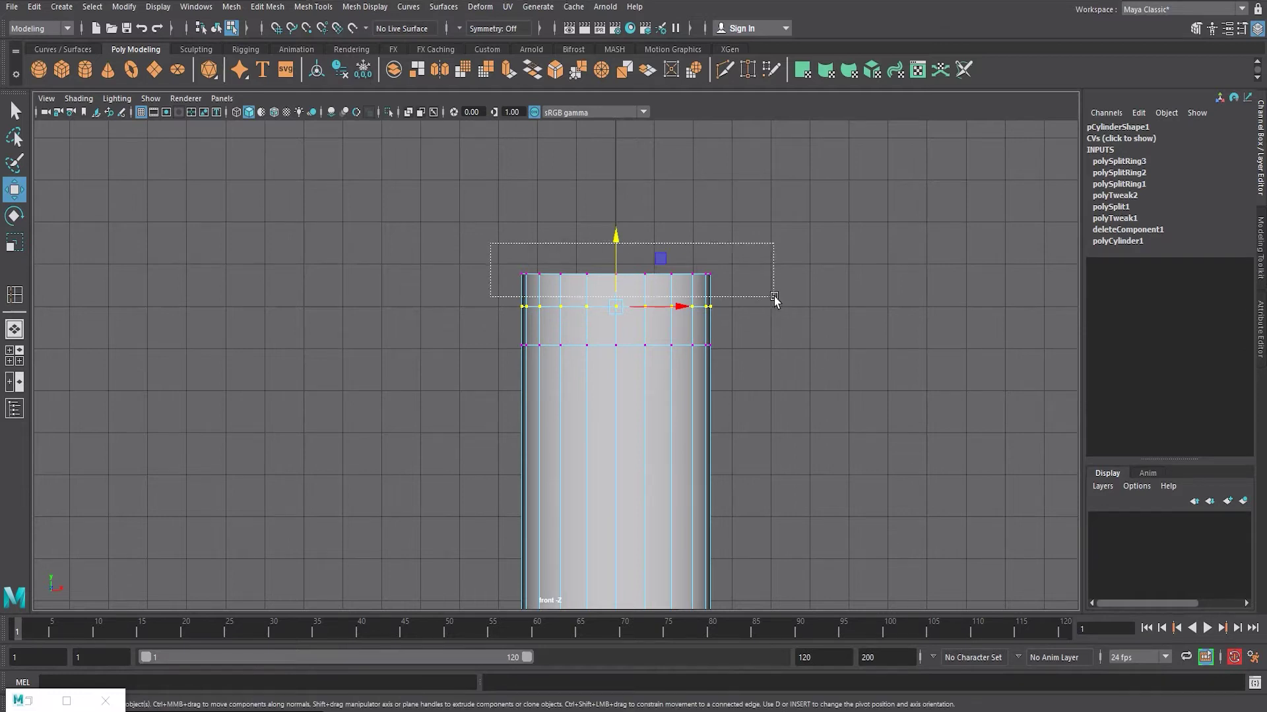
{"action": "key", "text": "r"}
{"action": "left_click_drag", "start_coordinate": [615, 275], "coordinate": [606, 282]}
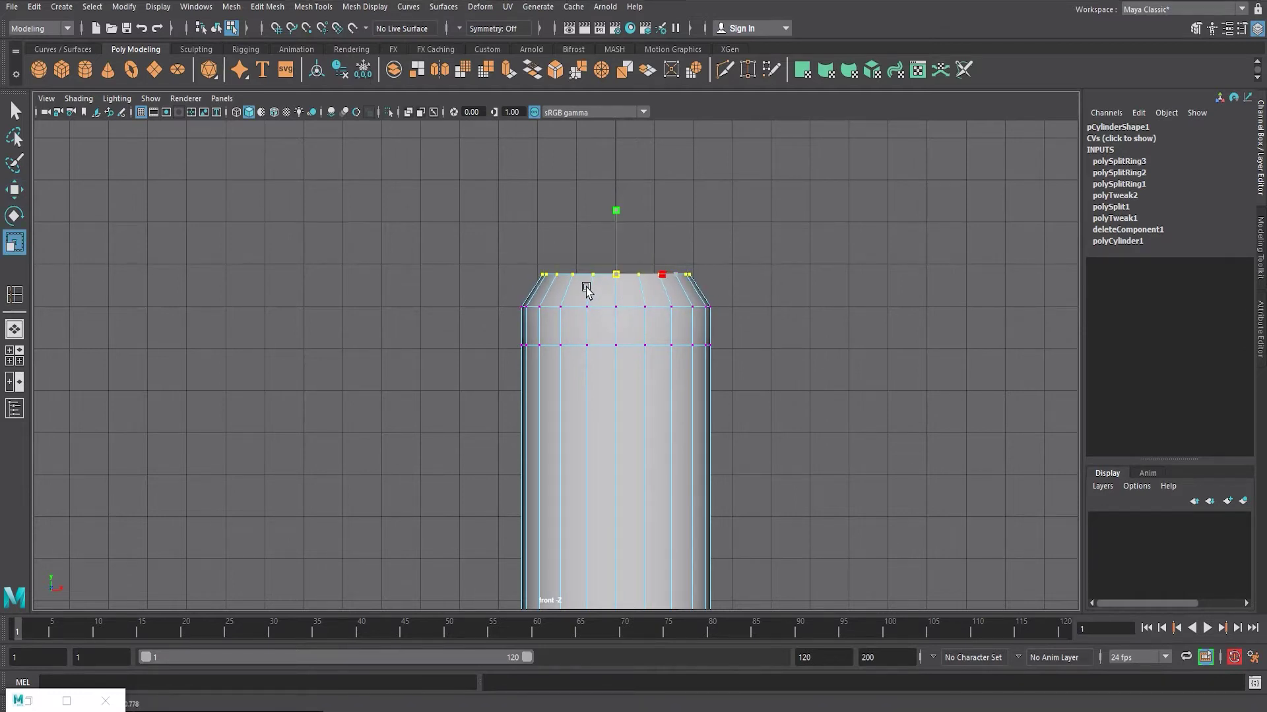
{"action": "left_click_drag", "start_coordinate": [616, 305], "coordinate": [604, 314]}
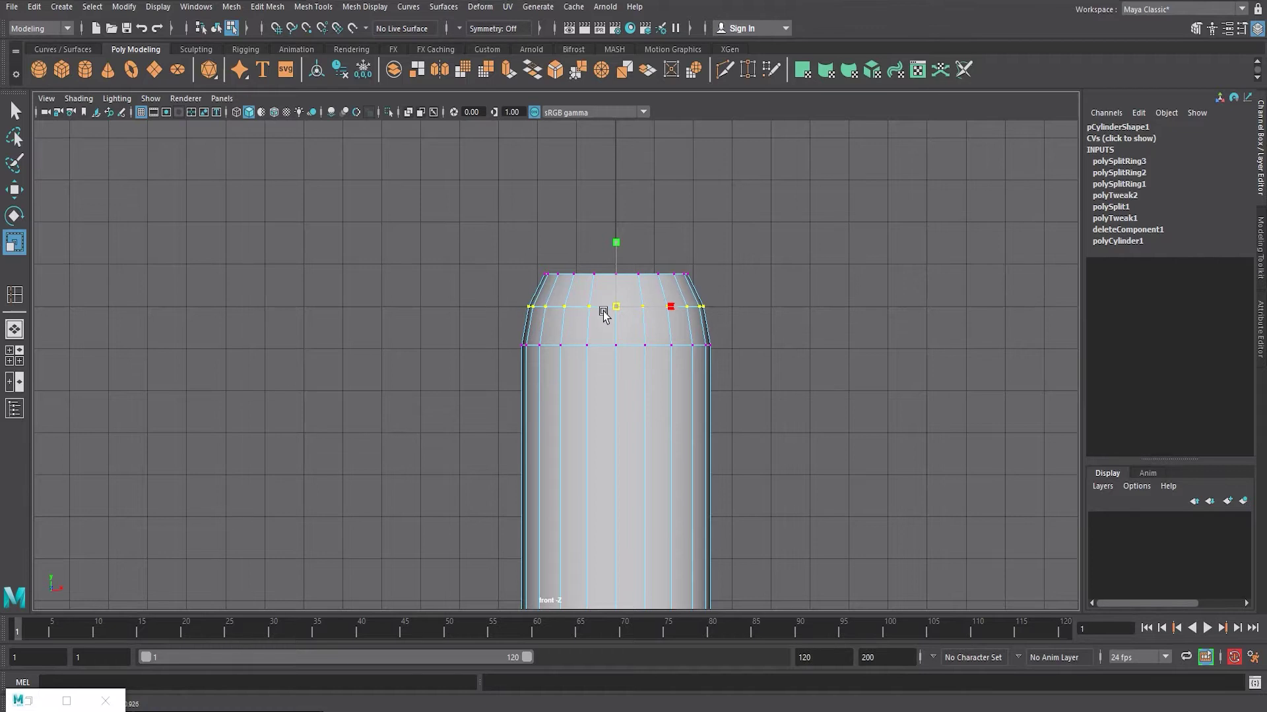
{"action": "left_click_drag", "start_coordinate": [509, 269], "coordinate": [723, 313]}
{"action": "key", "text": "w"}
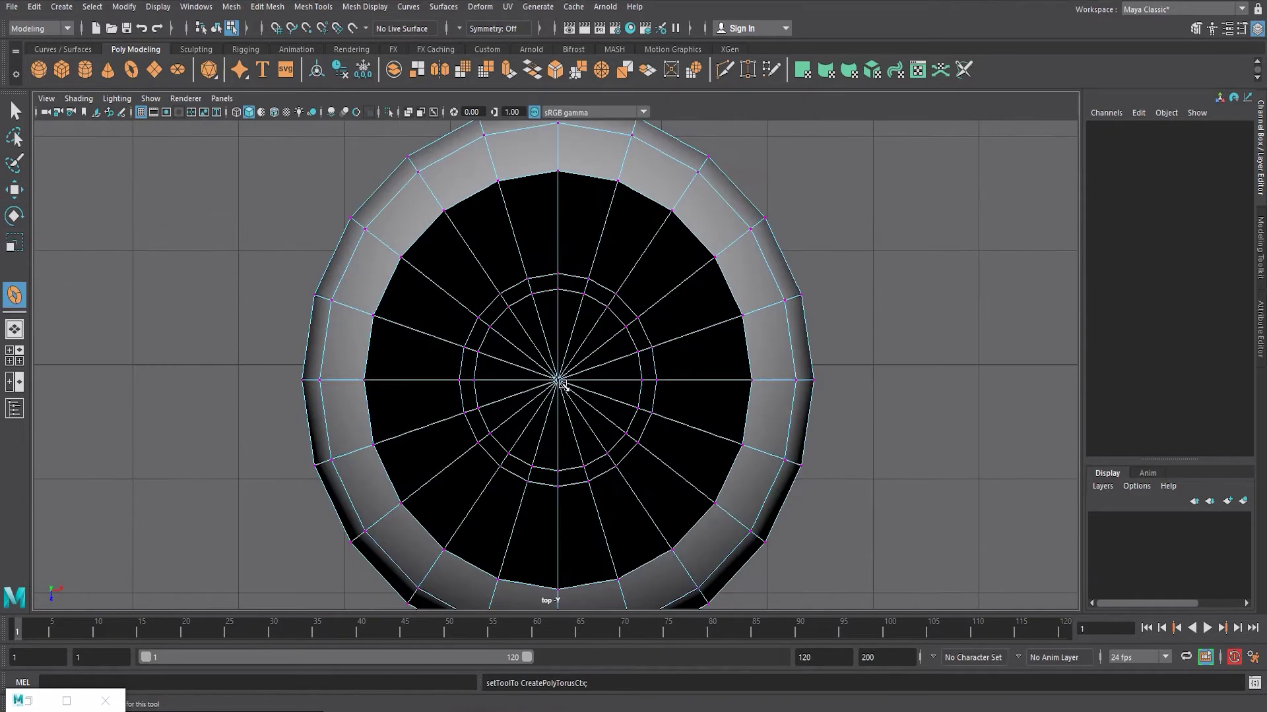
{"action": "left_click_drag", "start_coordinate": [560, 383], "coordinate": [718, 513]}
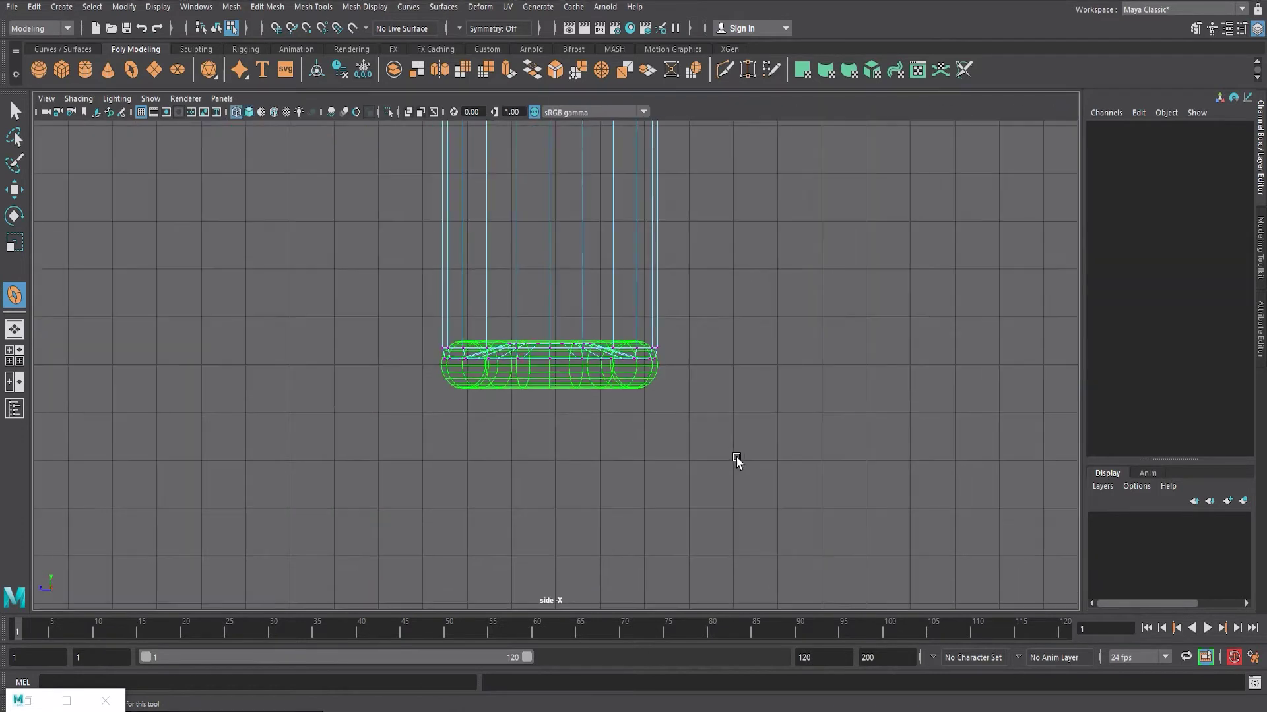
Raise the torus up to the top of the bottle
{"action": "key", "text": "w"}
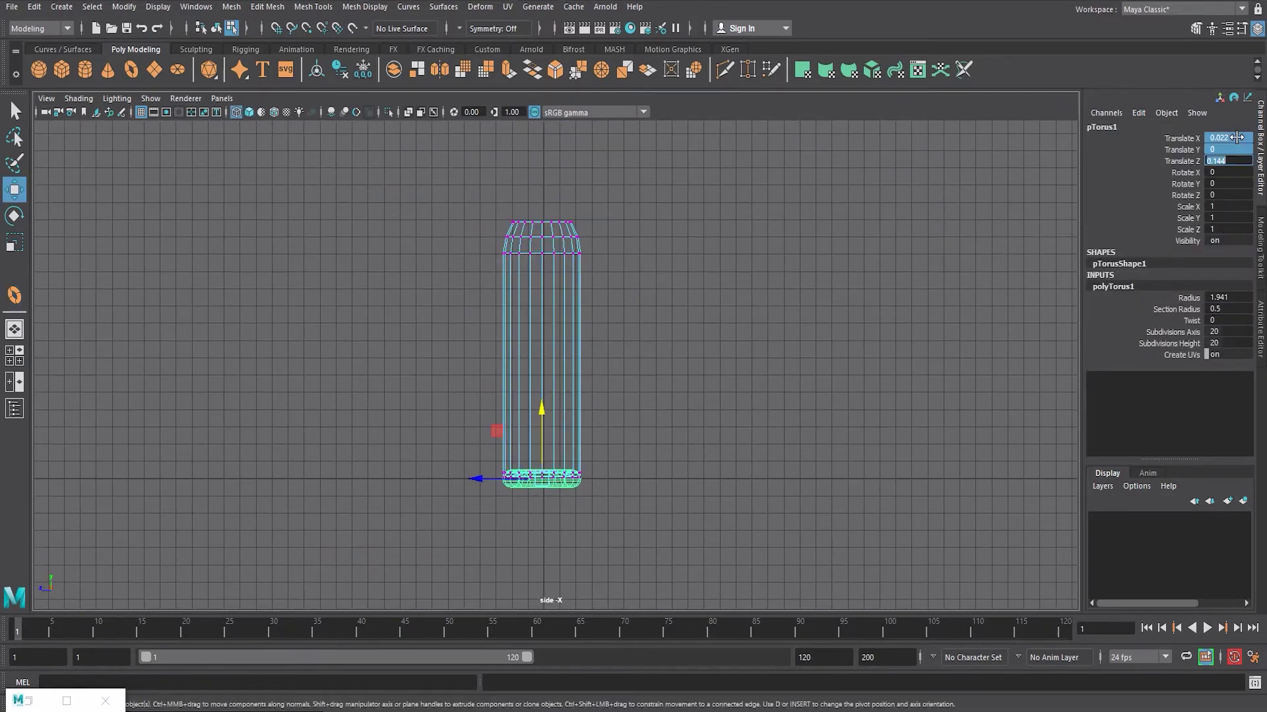
{"action": "left_click", "coordinate": [571, 283]}
{"action": "left_click", "coordinate": [544, 481]}
{"action": "left_click_drag", "start_coordinate": [544, 436], "coordinate": [574, 132]}
{"action": "middle_click_drag", "start_coordinate": [620, 374], "coordinate": [635, 417], "text": "alt"}
{"action": "right_click_drag", "start_coordinate": [635, 417], "coordinate": [873, 453], "text": "alt"}
Set the torus Section Radius to 0.1 and lower it onto the bottle's rim
{"action": "left_click", "coordinate": [1113, 287]}
{"action": "left_click", "coordinate": [1177, 310]}
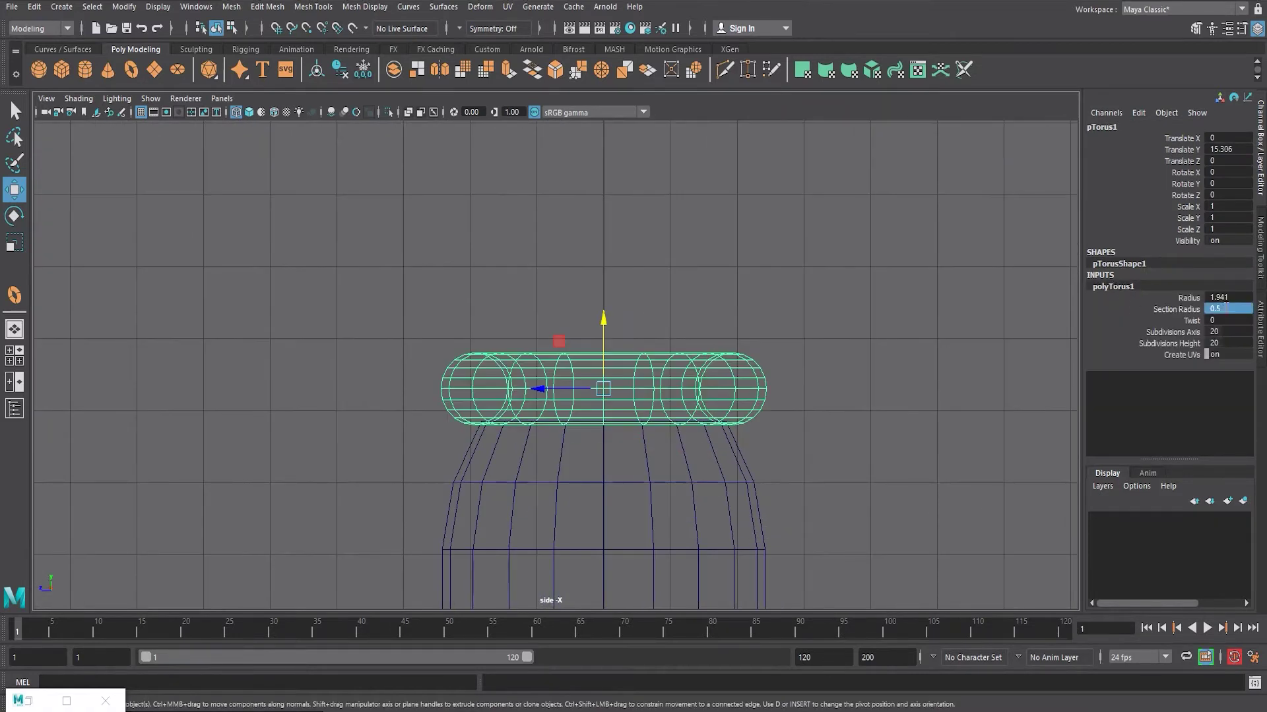
{"action": "type", "text": "1"}
{"action": "key", "text": "Return"}
{"action": "left_click_drag", "start_coordinate": [603, 324], "coordinate": [616, 353]}
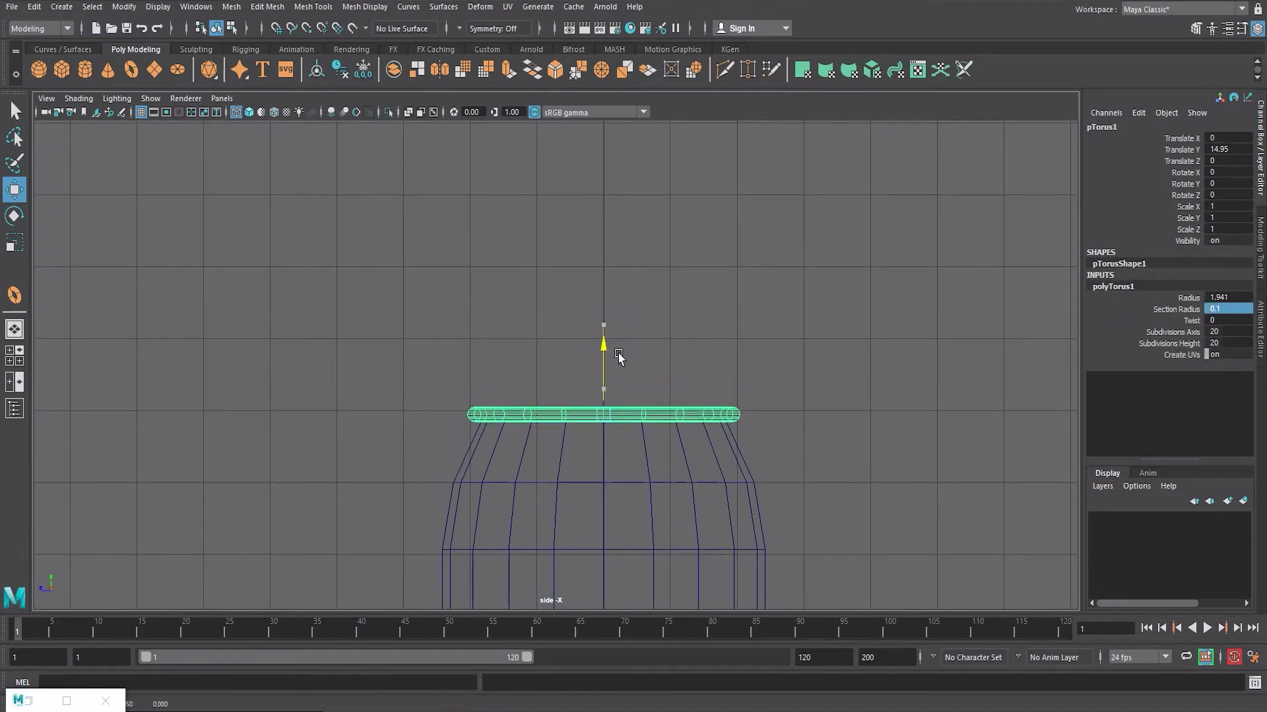
{"action": "key", "text": "space"}
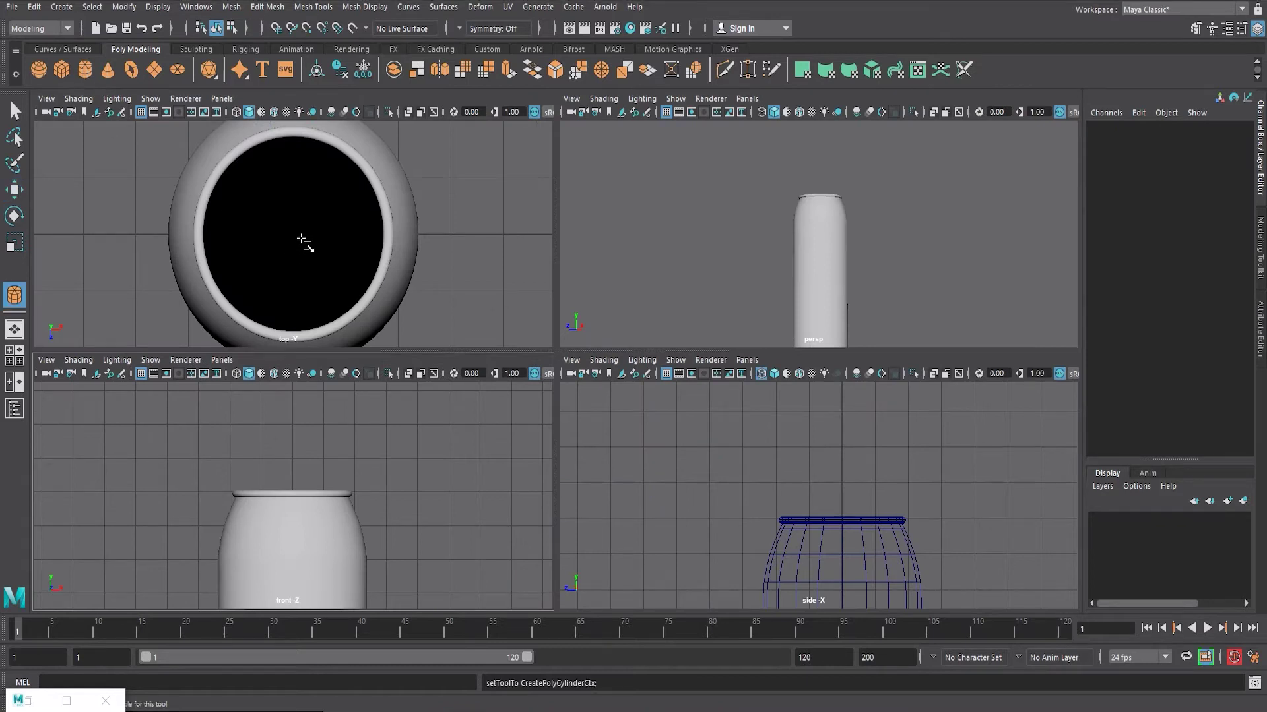
Select the small cylinder on the bottle top and enlarge it slightly
{"action": "scroll", "coordinate": [378, 424], "scroll_direction": "down", "scroll_amount": 5}
{"action": "key", "text": "space"}
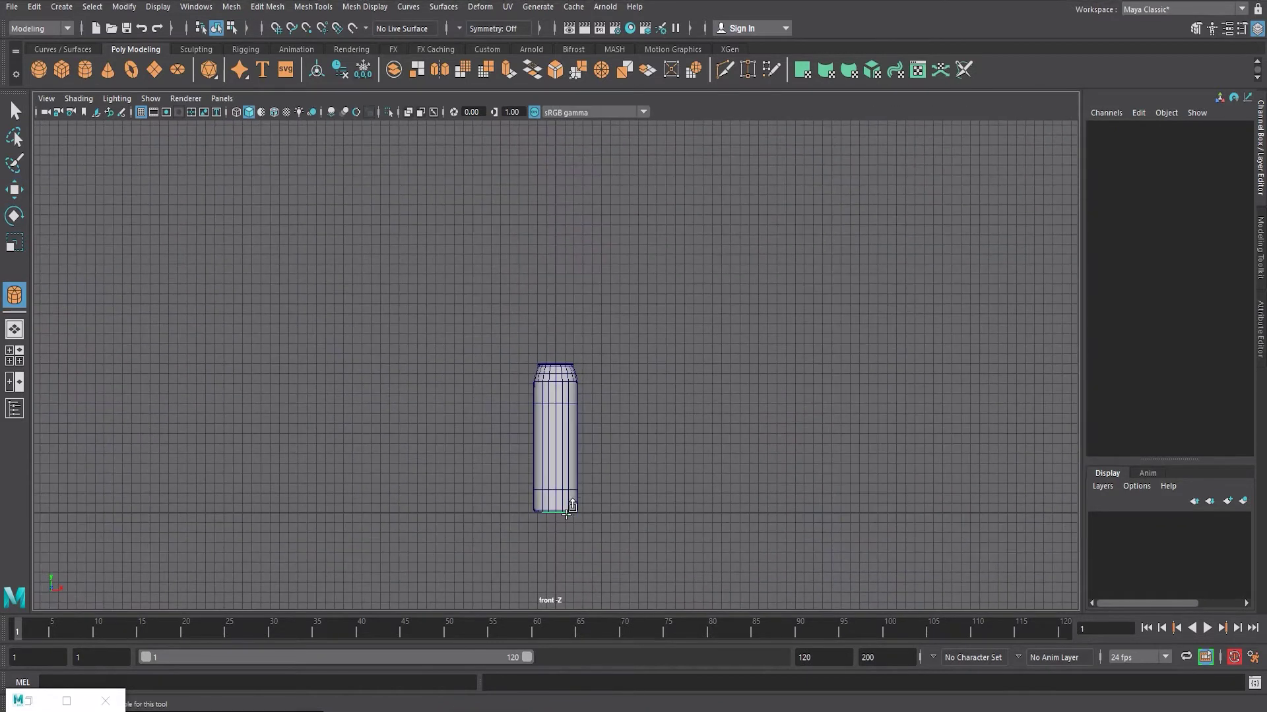
{"action": "left_click", "coordinate": [556, 488]}
{"action": "scroll", "coordinate": [562, 310], "scroll_direction": "up", "scroll_amount": 5}
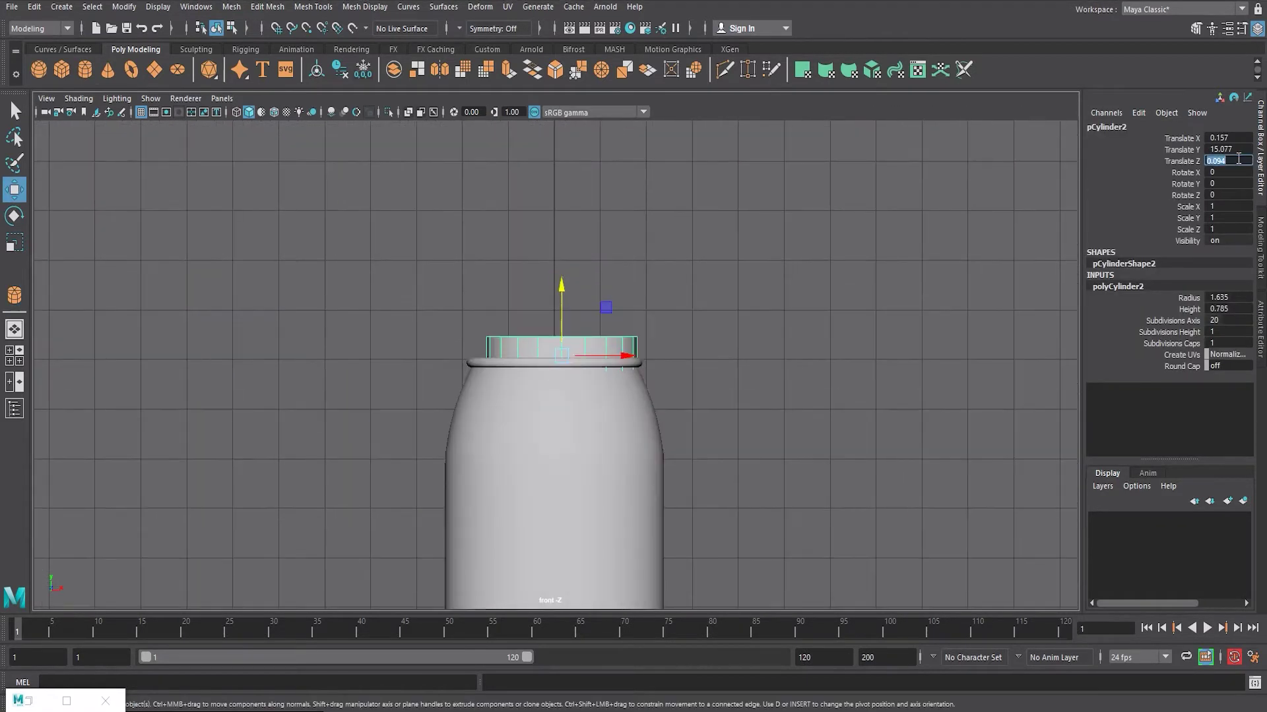
{"action": "mouse_move", "coordinate": [462, 303]}
{"action": "left_mouse_down"}
{"action": "mouse_move", "coordinate": [580, 359]}
{"action": "mouse_move", "coordinate": [560, 371]}
{"action": "left_mouse_up"}
{"action": "key", "text": "r"}
Set the small cylinder's Subdivisions Caps to 2 and adjust its inner cap edge ring
{"action": "left_click", "coordinate": [1118, 286]}
{"action": "left_click", "coordinate": [1174, 344]}
{"action": "right_click", "coordinate": [857, 291]}
{"action": "middle_click_drag", "start_coordinate": [613, 321], "coordinate": [639, 322]}
{"action": "double_click", "coordinate": [639, 321]}
{"action": "key", "text": "w"}
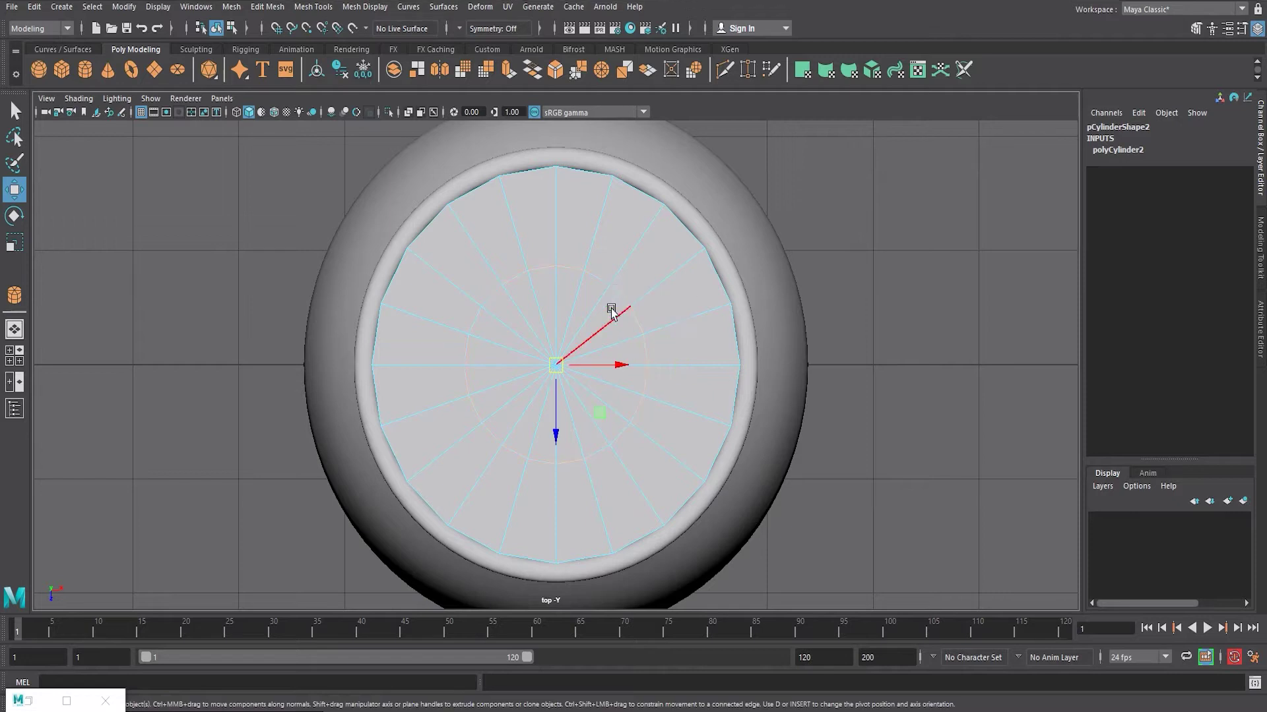
{"action": "key", "text": "r"}
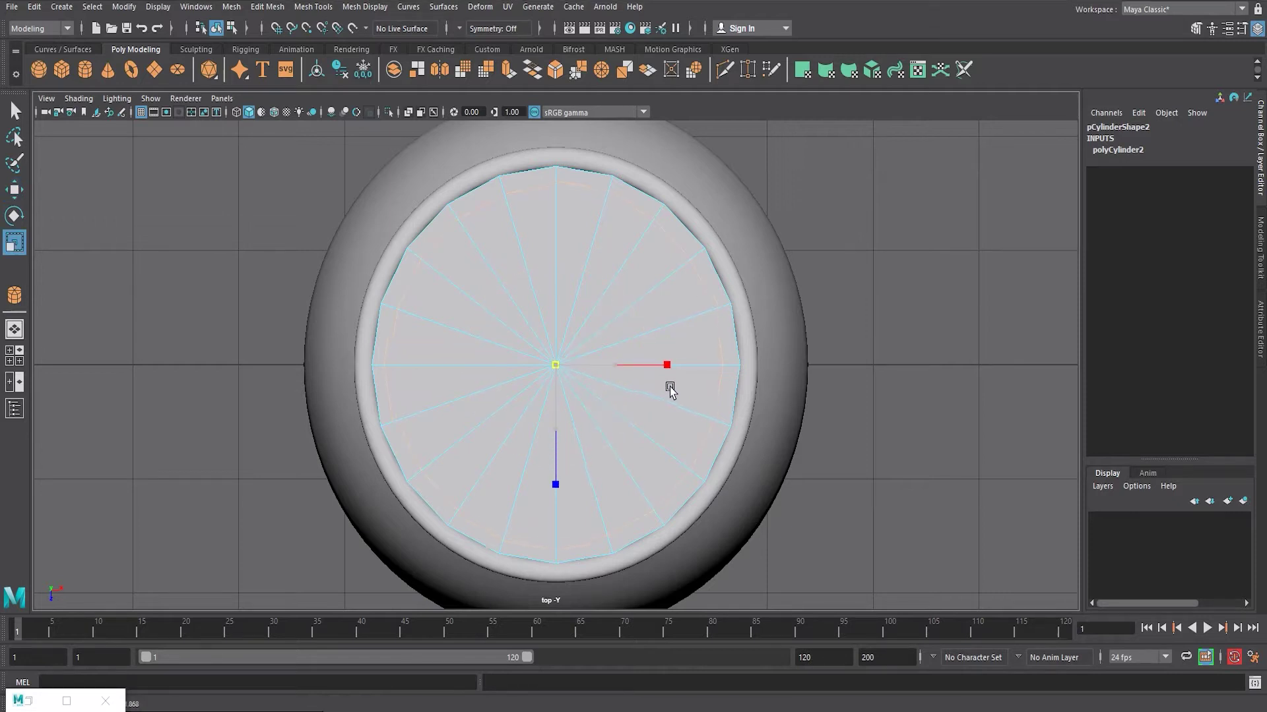
{"action": "left_click", "coordinate": [830, 389]}
{"action": "key", "text": "w"}
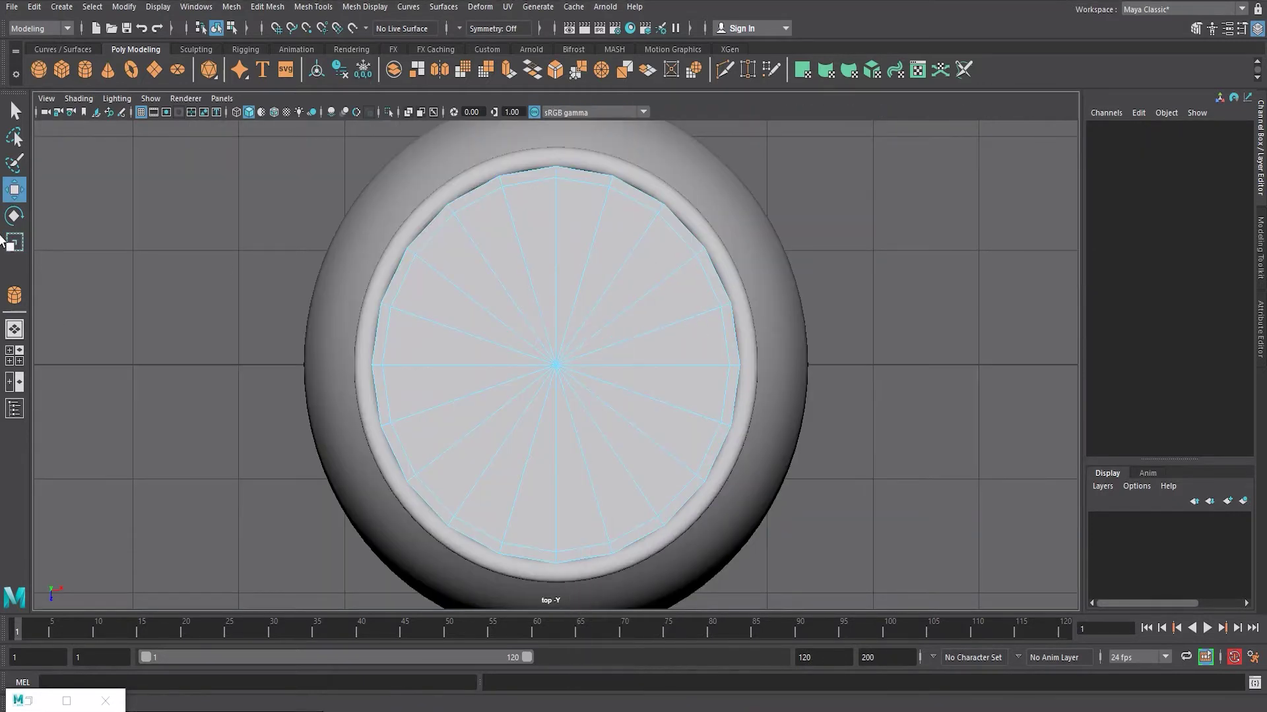
Paint-select and delete all the top cap faces to open the mouth
{"action": "left_click_drag", "start_coordinate": [546, 294], "coordinate": [548, 314]}
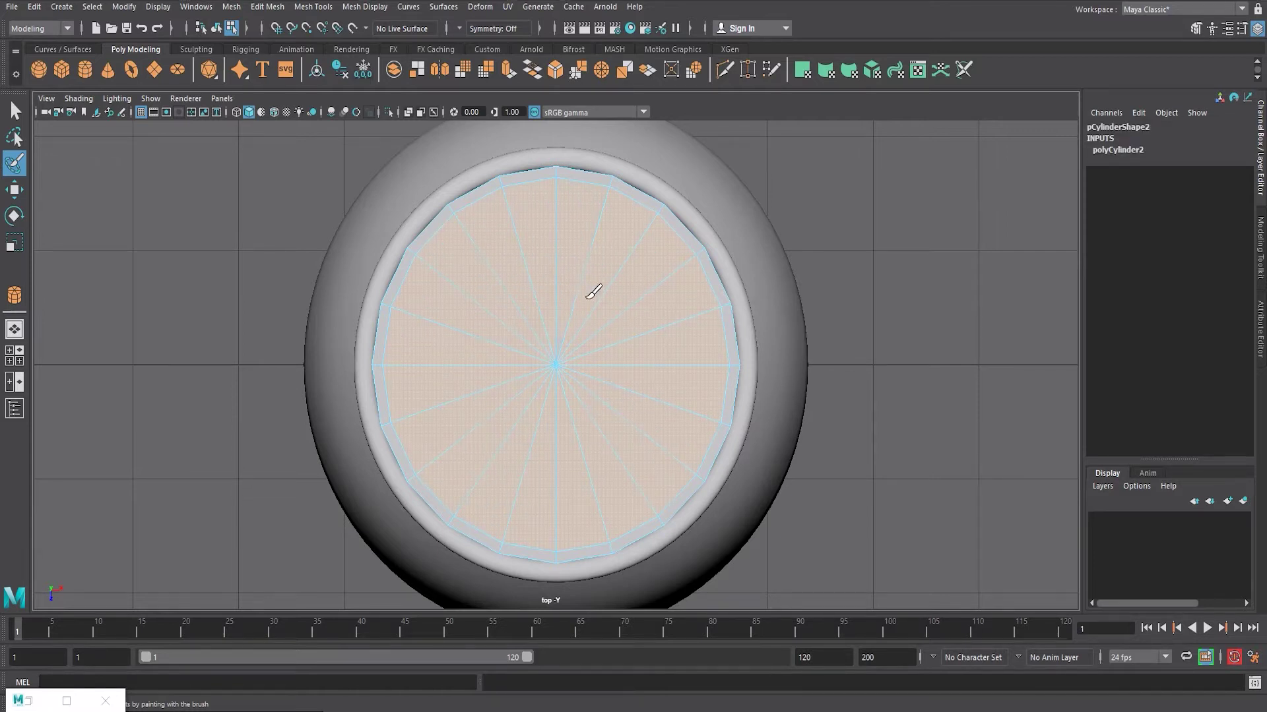
{"action": "key", "text": "Delete"}
{"action": "left_click_drag", "start_coordinate": [580, 288], "coordinate": [631, 340]}
{"action": "key", "text": "Delete"}
{"action": "mouse_move", "coordinate": [595, 253]}
{"action": "left_mouse_down"}
{"action": "mouse_move", "coordinate": [478, 359]}
{"action": "mouse_move", "coordinate": [545, 263]}
{"action": "mouse_move", "coordinate": [653, 402]}
{"action": "mouse_move", "coordinate": [490, 438]}
{"action": "mouse_move", "coordinate": [608, 283]}
{"action": "mouse_move", "coordinate": [644, 291]}
{"action": "left_mouse_up"}
{"action": "key", "text": "Delete"}
{"action": "key", "text": "space"}
{"action": "key", "text": "space"}
Extrude the rim edges and scale the new ring outward into a flared lip
{"action": "key", "text": "w"}
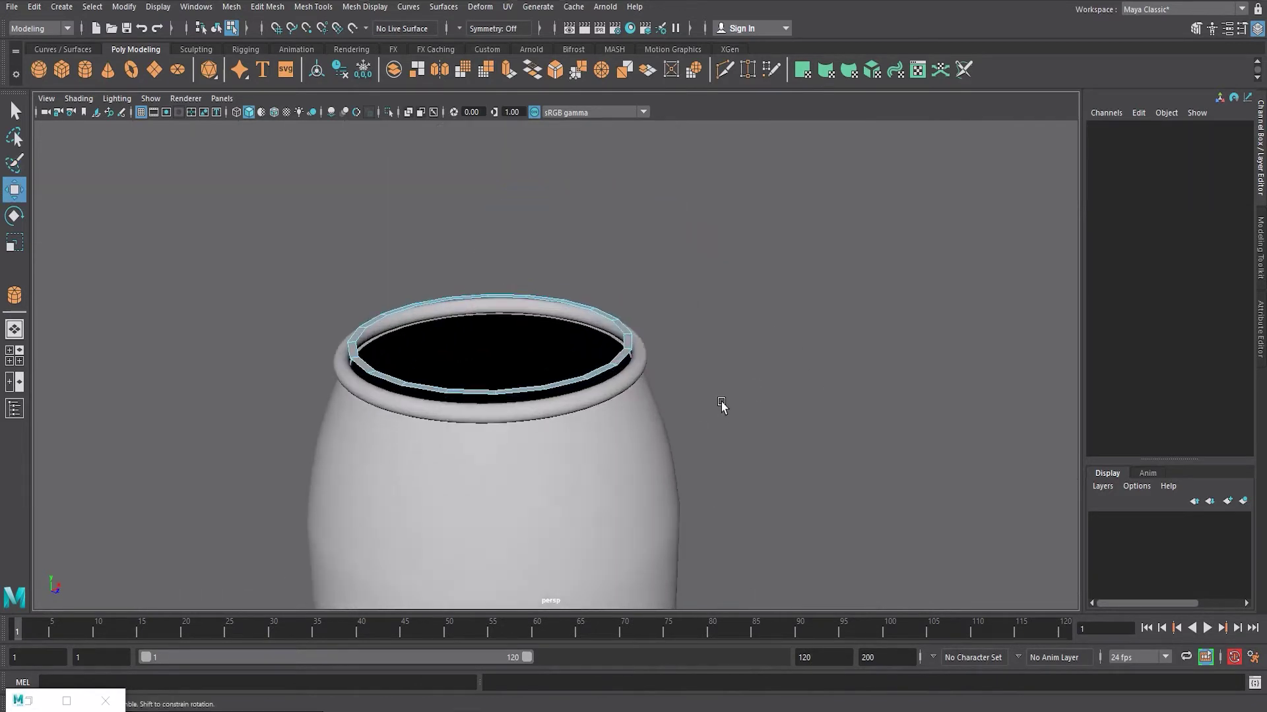
{"action": "key", "text": "space"}
{"action": "key", "text": "space"}
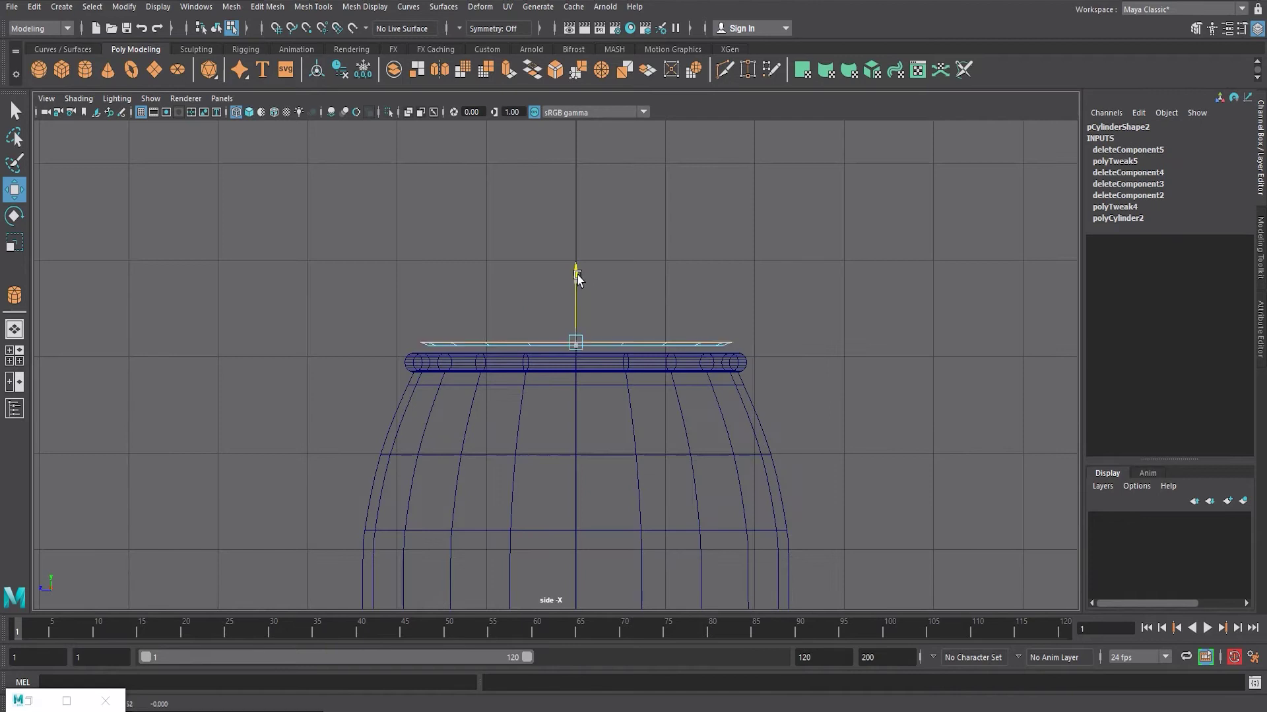
{"action": "key", "text": "ctrl+e"}
{"action": "key", "text": "space"}
{"action": "key", "text": "space"}
{"action": "left_click", "coordinate": [641, 195]}
{"action": "left_click_drag", "start_coordinate": [479, 345], "coordinate": [501, 339]}
{"action": "left_click_drag", "start_coordinate": [644, 274], "coordinate": [657, 319], "text": "alt"}
{"action": "key", "text": "space"}
{"action": "key", "text": "space"}
Extrude further rim rings, lowering them to thicken the rolled lip
{"action": "key", "text": "ctrl+e"}
{"action": "mouse_move", "coordinate": [493, 277]}
{"action": "left_mouse_down"}
{"action": "mouse_move", "coordinate": [789, 297]}
{"action": "mouse_move", "coordinate": [493, 307]}
{"action": "left_mouse_up"}
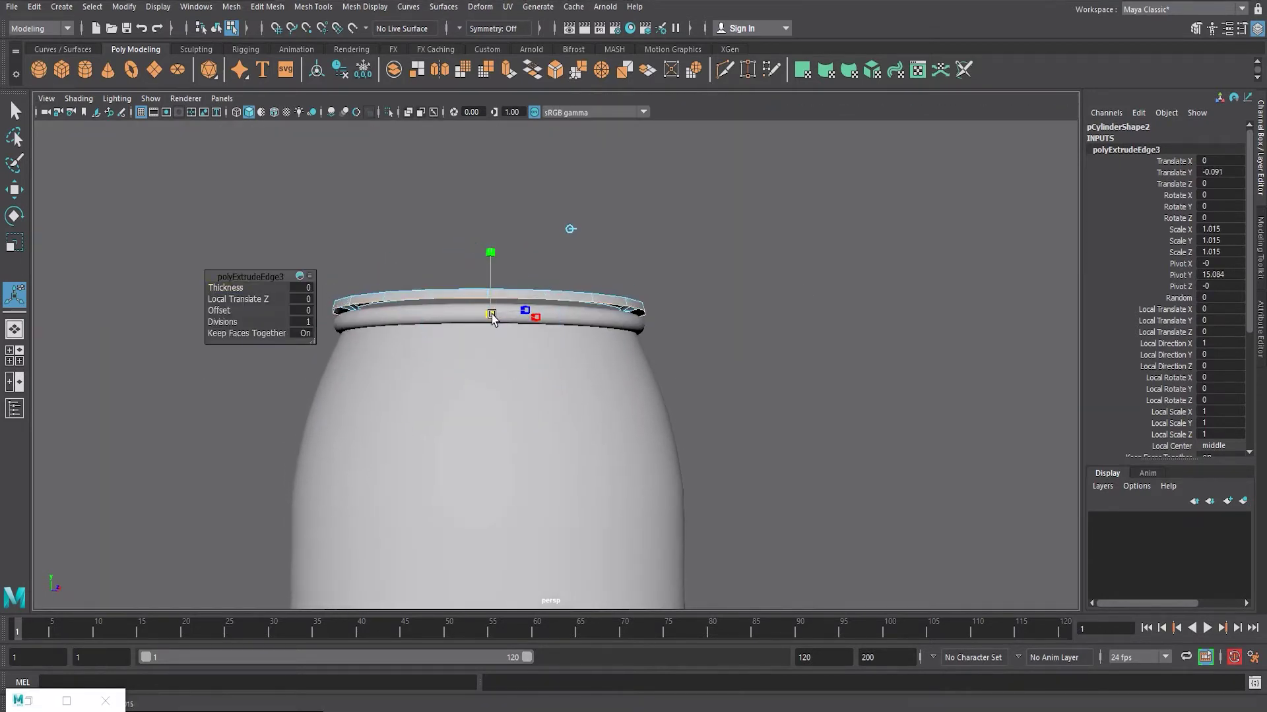
{"action": "left_click_drag", "start_coordinate": [639, 314], "coordinate": [707, 339], "text": "alt"}
{"action": "key", "text": "ctrl+e"}
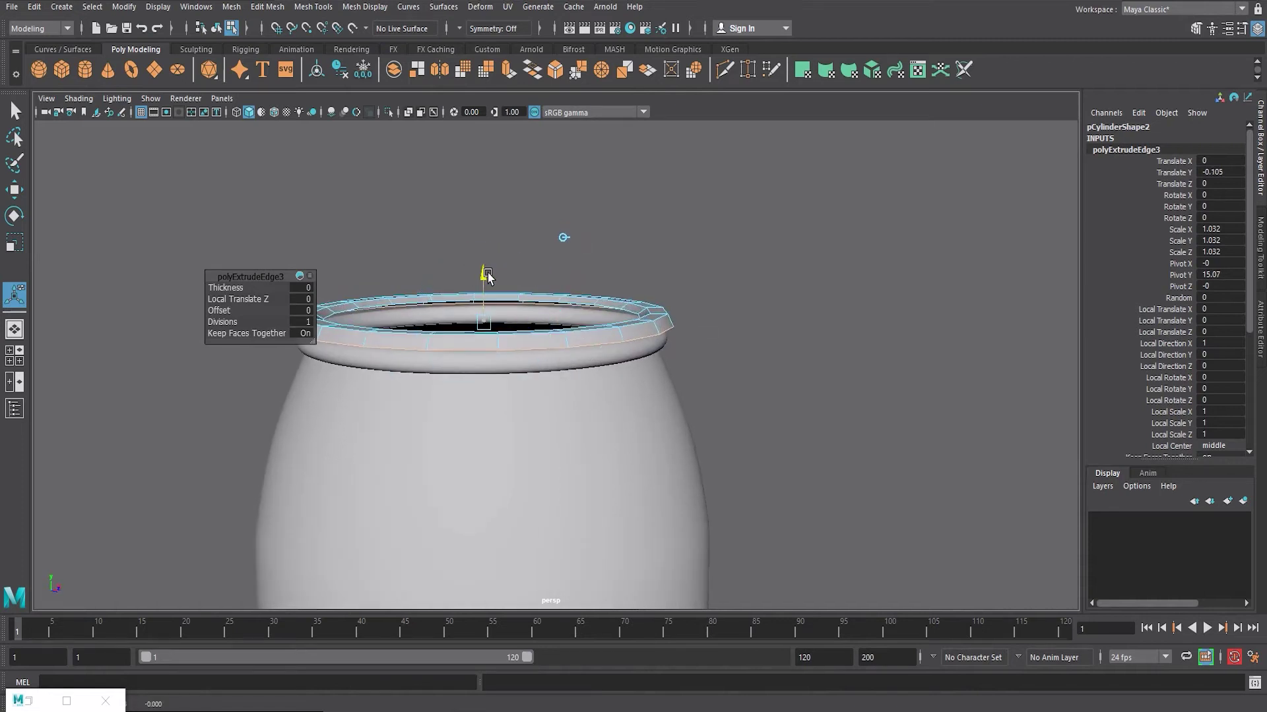
{"action": "left_click", "coordinate": [640, 220]}
{"action": "left_click", "coordinate": [491, 291]}
{"action": "left_click_drag", "start_coordinate": [521, 292], "coordinate": [736, 312], "text": "alt"}
Extrude inner rings, pushing them down and inward to form a recessed shoulder
{"action": "key", "text": "ctrl+e"}
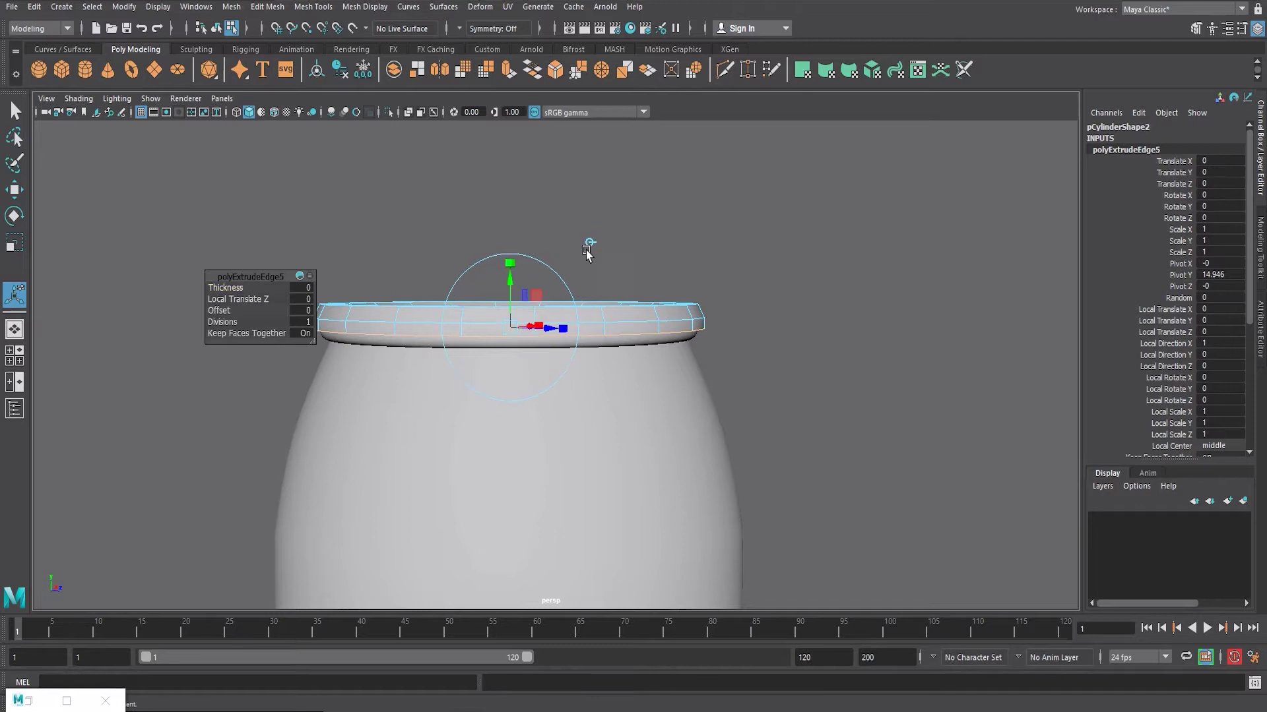
{"action": "mouse_move", "coordinate": [508, 331]}
{"action": "left_mouse_down", "text": "alt"}
{"action": "mouse_move", "coordinate": [721, 254]}
{"action": "mouse_move", "coordinate": [662, 353]}
{"action": "left_mouse_up", "text": "alt"}
{"action": "key", "text": "ctrl+e"}
{"action": "left_click_drag", "start_coordinate": [540, 389], "coordinate": [540, 429]}
{"action": "key", "text": "ctrl+e"}
{"action": "mouse_move", "coordinate": [620, 462]}
{"action": "left_mouse_down", "text": "alt"}
{"action": "mouse_move", "coordinate": [594, 396]}
{"action": "mouse_move", "coordinate": [558, 441]}
{"action": "mouse_move", "coordinate": [567, 383]}
{"action": "mouse_move", "coordinate": [557, 419]}
{"action": "mouse_move", "coordinate": [571, 447]}
{"action": "left_mouse_up", "text": "alt"}
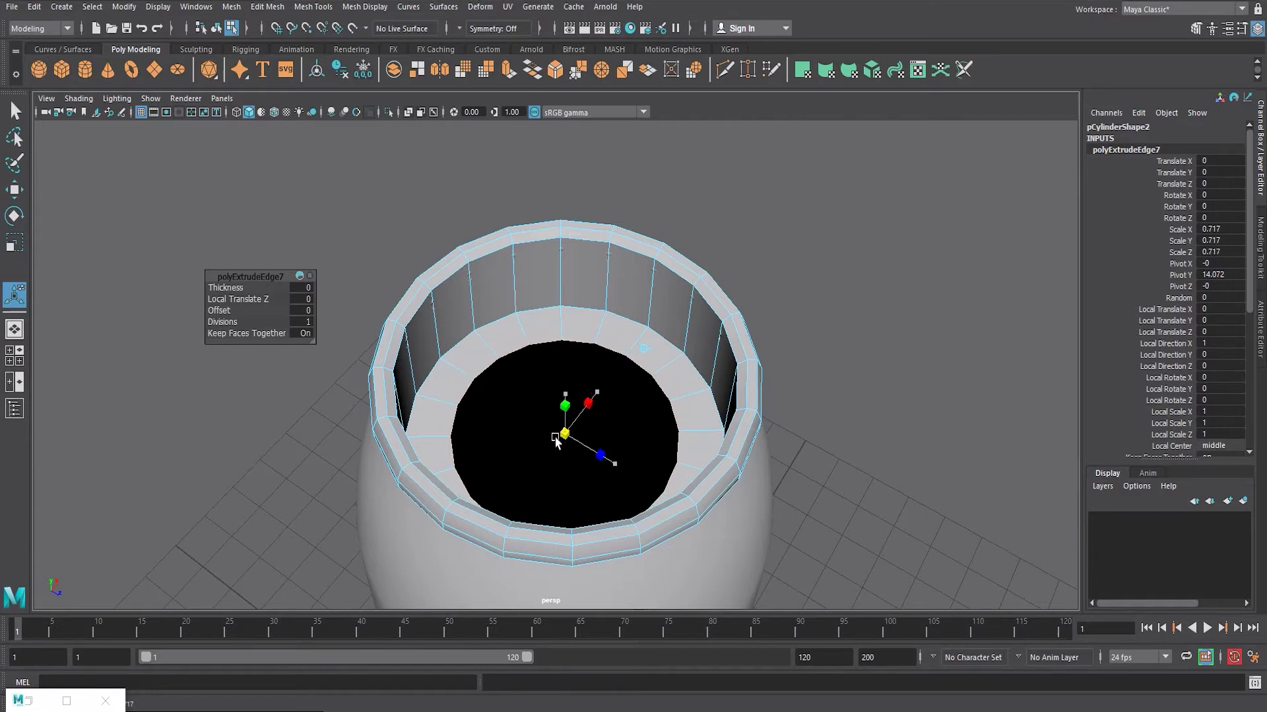
{"action": "key", "text": "ctrl+e"}
{"action": "left_click", "coordinate": [911, 391]}
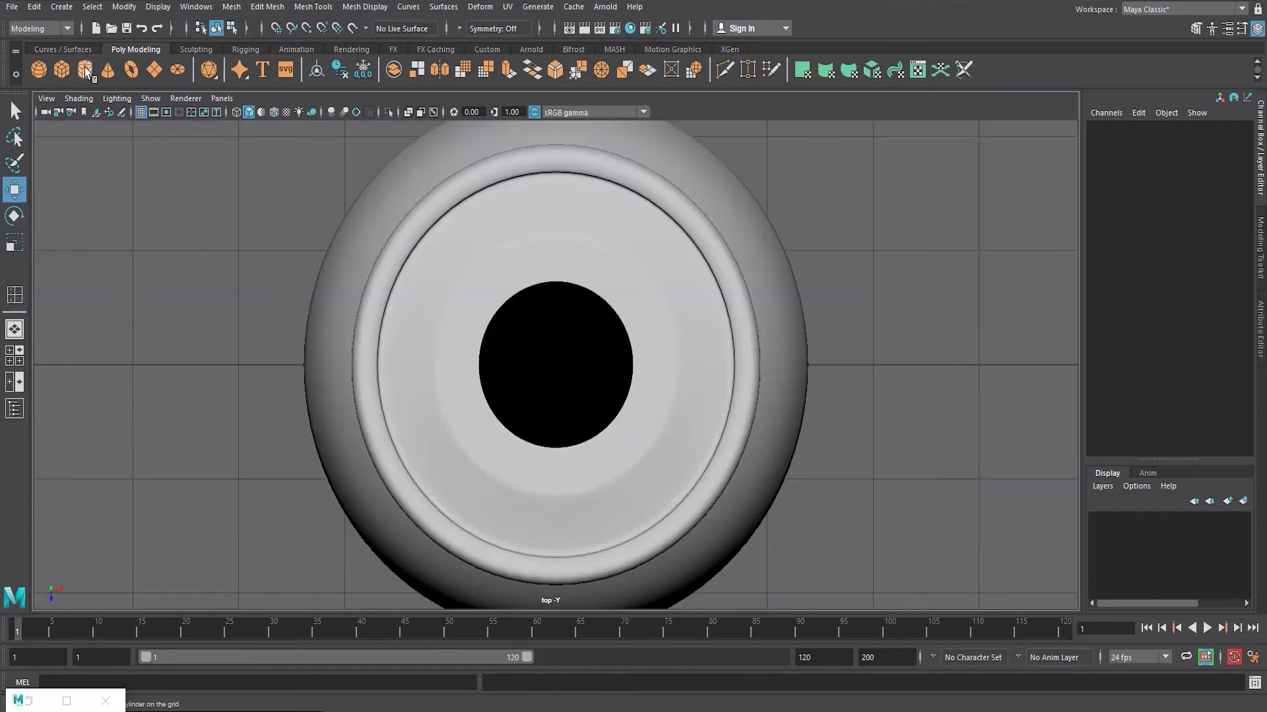
Create a new cylinder and raise it into the bottle's opening
{"action": "left_click", "coordinate": [86, 72]}
{"action": "key", "text": "space"}
{"action": "key", "text": "space"}
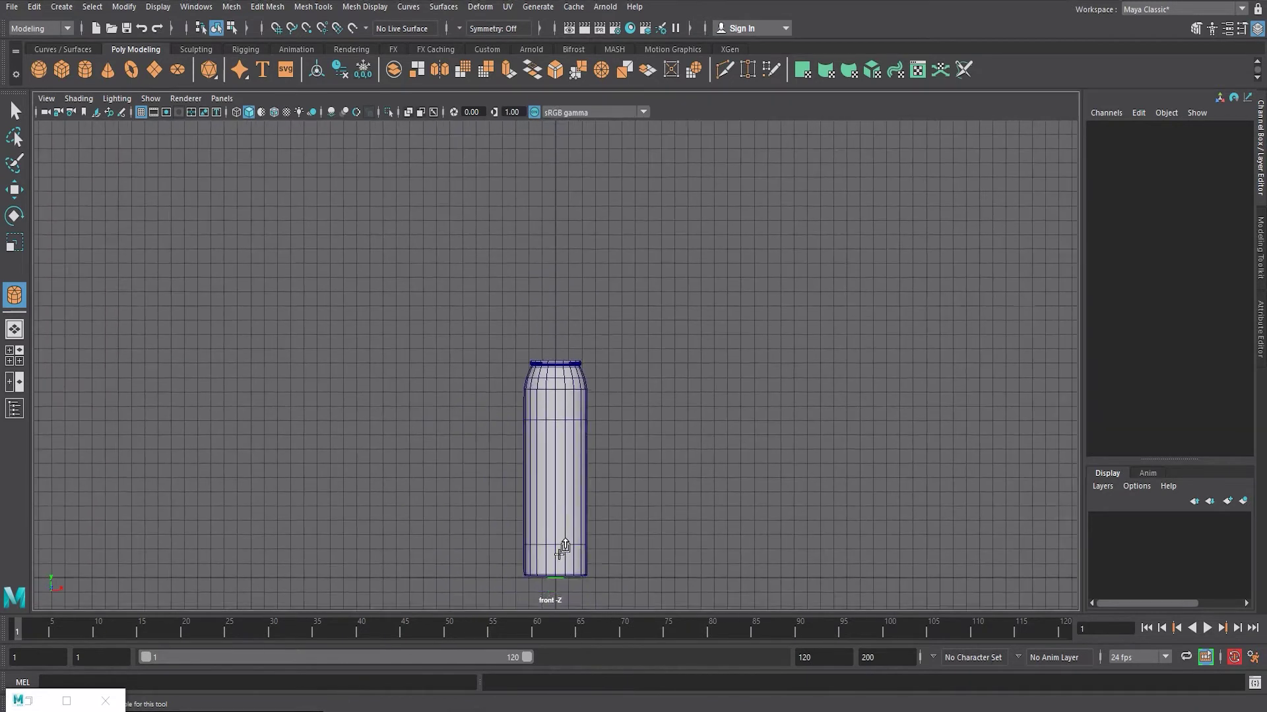
{"action": "left_click", "coordinate": [558, 521]}
{"action": "key", "text": "w"}
{"action": "left_click_drag", "start_coordinate": [568, 321], "coordinate": [568, 277]}
{"action": "key", "text": "space"}
{"action": "key", "text": "space"}
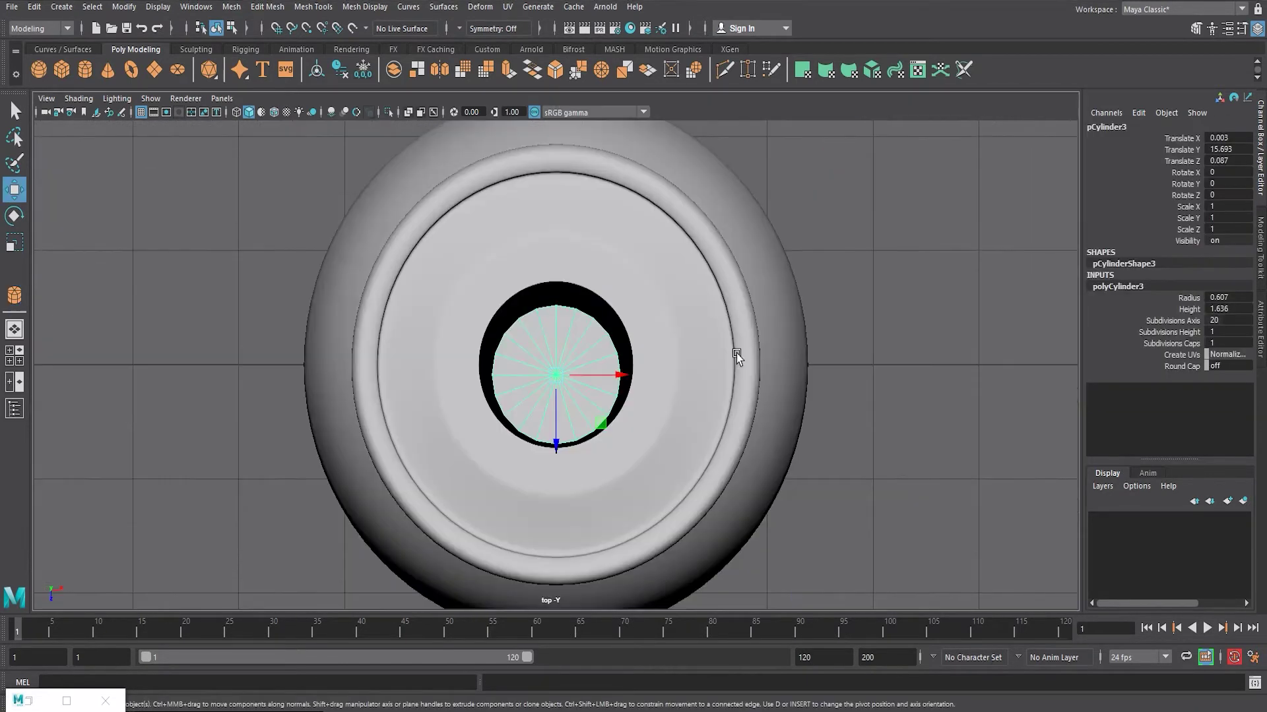
Centre the neck cylinder with Translate X and Z at 0, then scale it up
{"action": "double_click", "coordinate": [1228, 160]}
{"action": "type", "text": "0"}
{"action": "key", "text": "Return"}
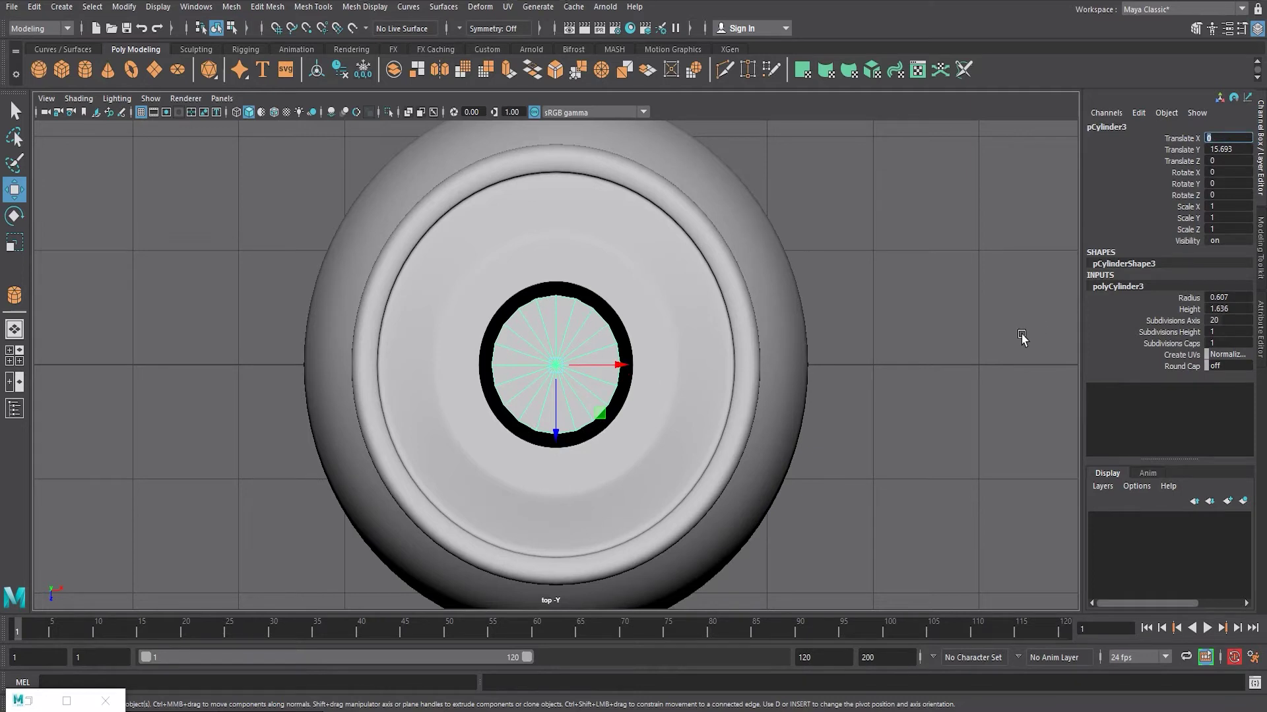
{"action": "key", "text": "Return"}
{"action": "key", "text": "r"}
{"action": "middle_click_drag", "start_coordinate": [566, 383], "coordinate": [579, 390]}
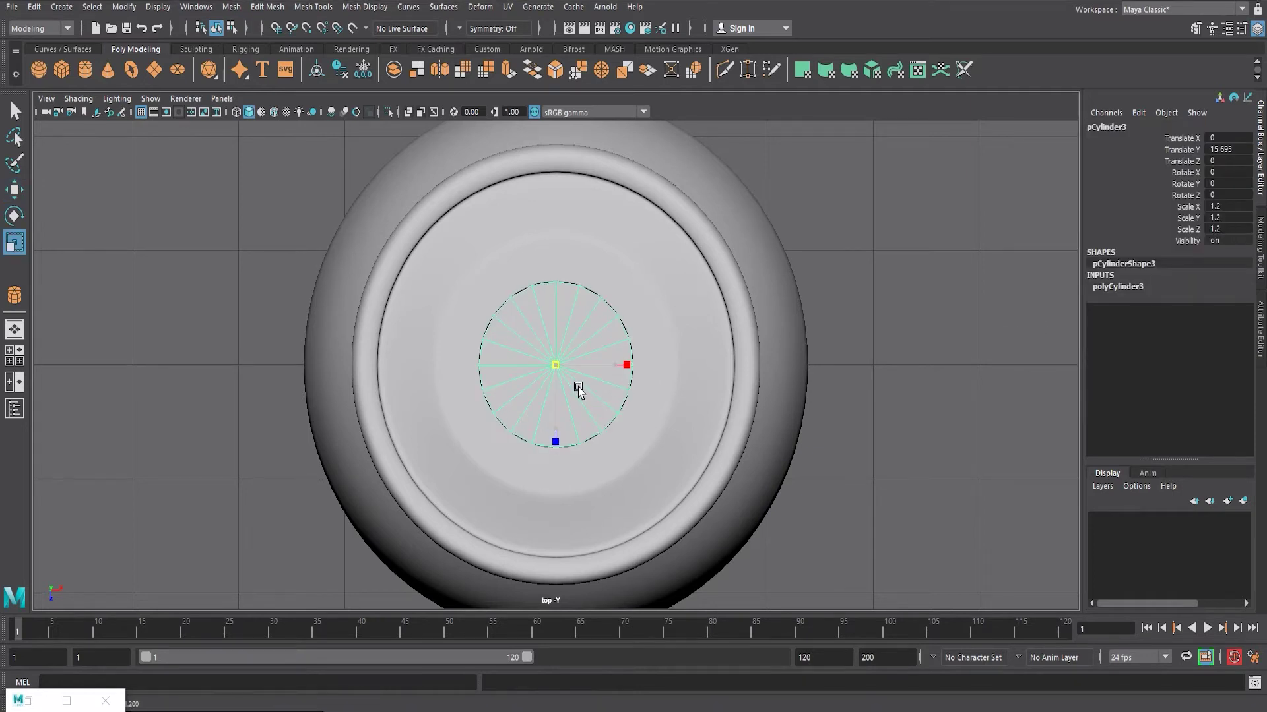
Extrude the neck's top rim inward and upward into a narrower stepped neck
{"action": "key", "text": "space"}
{"action": "double_click", "coordinate": [623, 266]}
{"action": "key", "text": "w"}
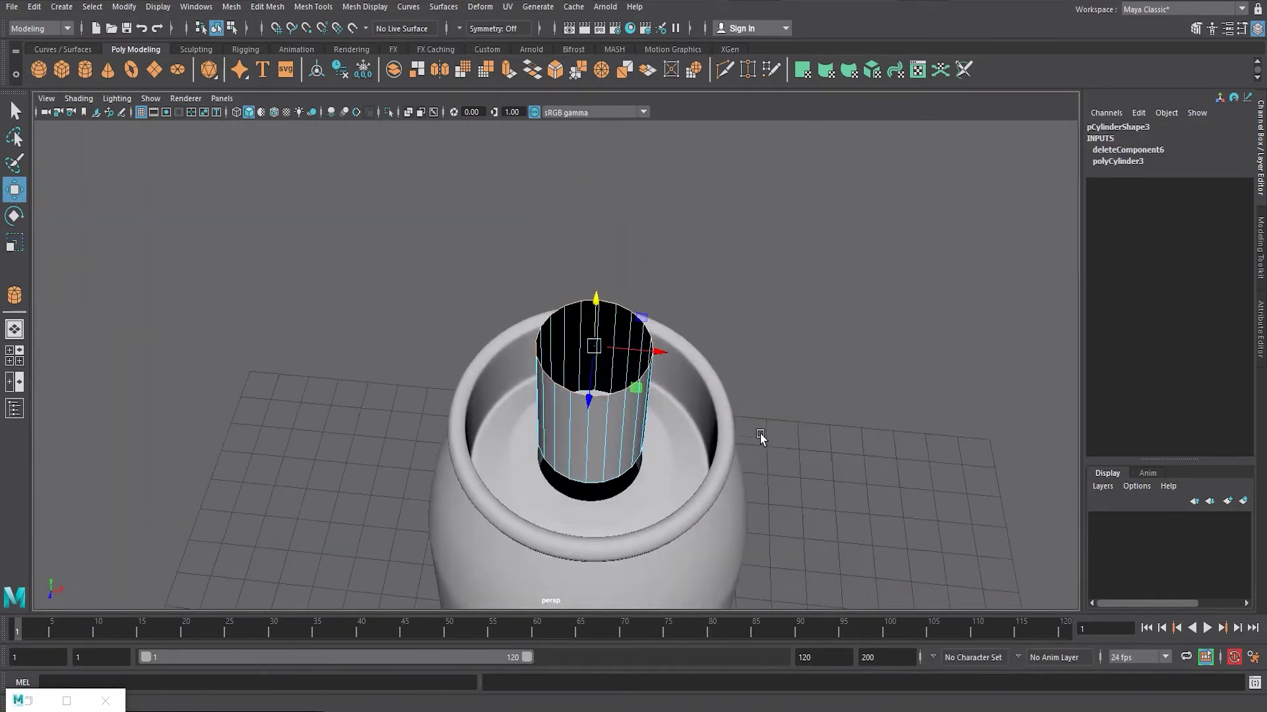
{"action": "key", "text": "ctrl+e"}
{"action": "left_click_drag", "start_coordinate": [591, 352], "coordinate": [539, 315]}
{"action": "key", "text": "space"}
{"action": "key", "text": "ctrl+e"}
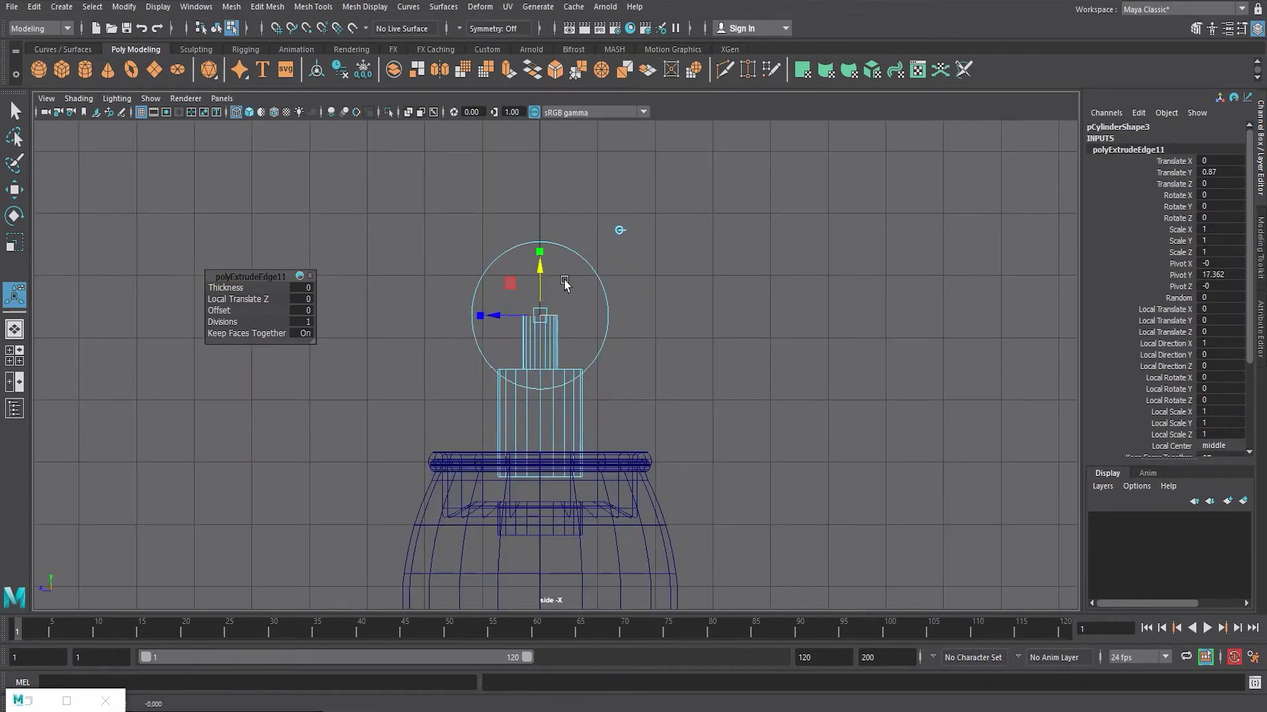
{"action": "right_click_drag", "start_coordinate": [741, 305], "coordinate": [681, 315]}
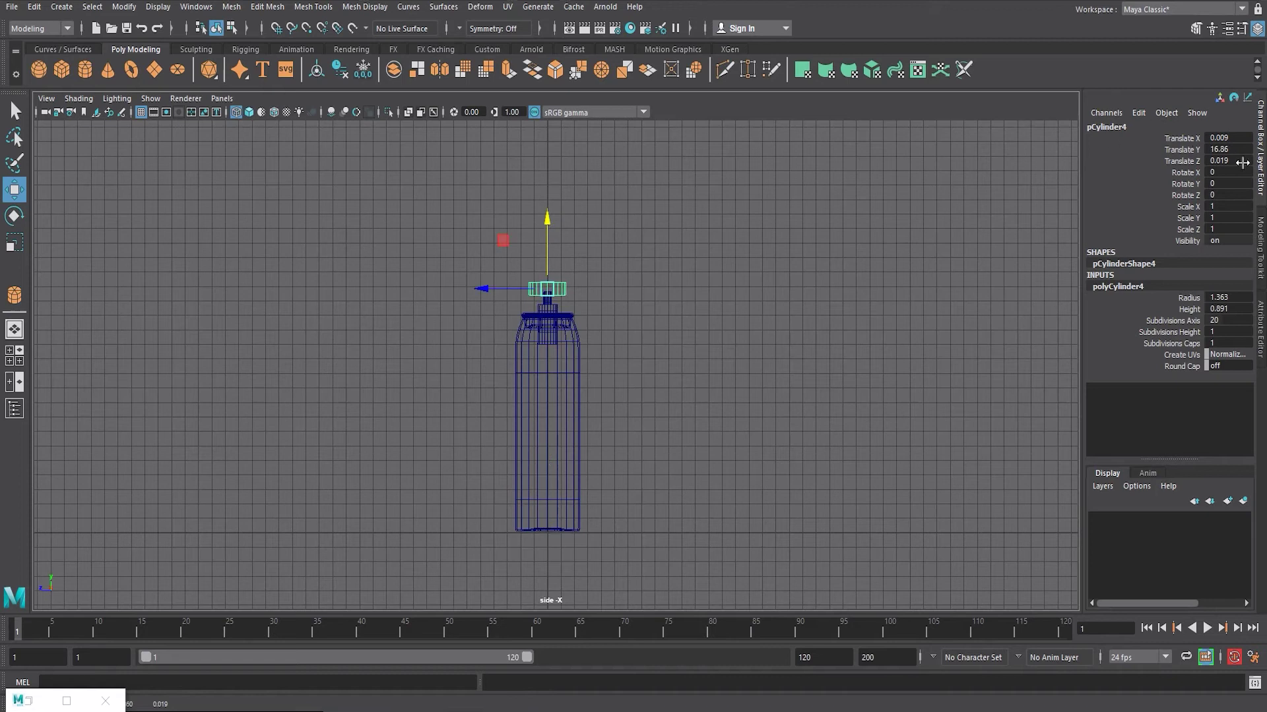
Set the spray-head cylinder's Translate X to 0 and raise its inset extruded top face
{"action": "key", "text": "Return"}
{"action": "left_click", "coordinate": [817, 291]}
{"action": "left_click", "coordinate": [556, 291]}
{"action": "scroll", "coordinate": [557, 291], "scroll_direction": "up", "scroll_amount": 5}
{"action": "scroll", "coordinate": [567, 279], "scroll_direction": "up", "scroll_amount": 3}
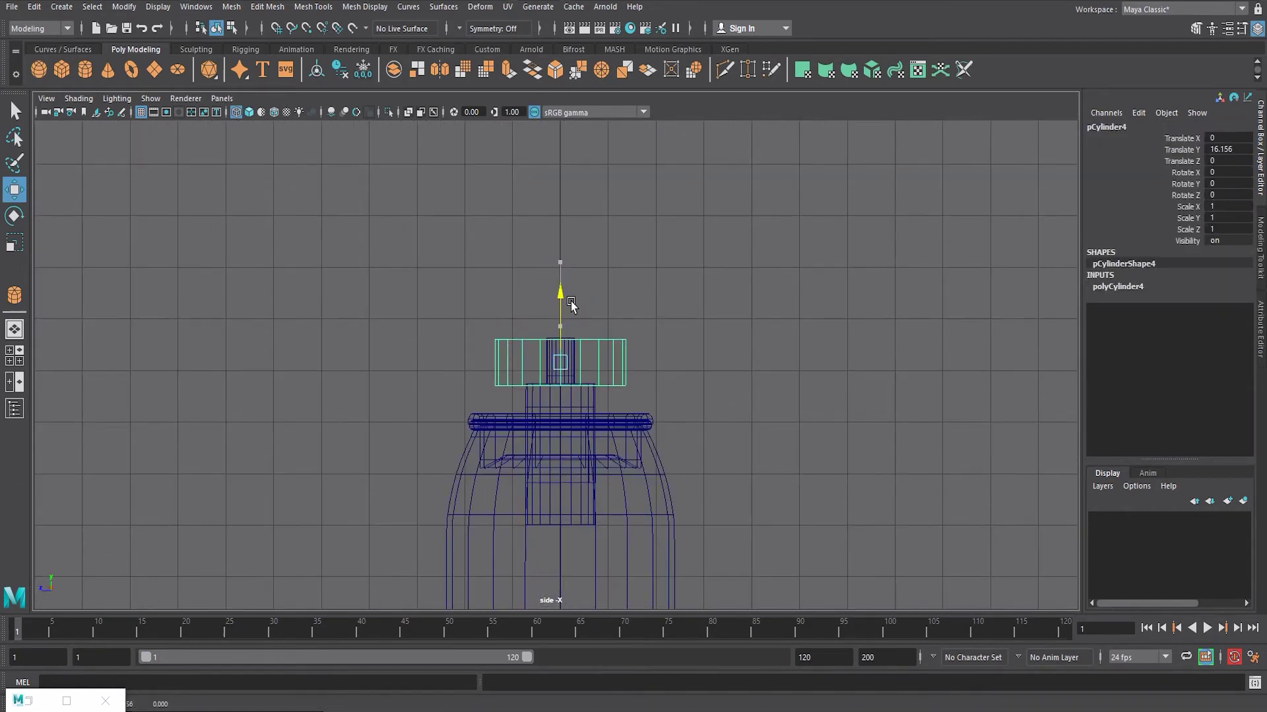
{"action": "left_click_drag", "start_coordinate": [566, 287], "coordinate": [569, 312]}
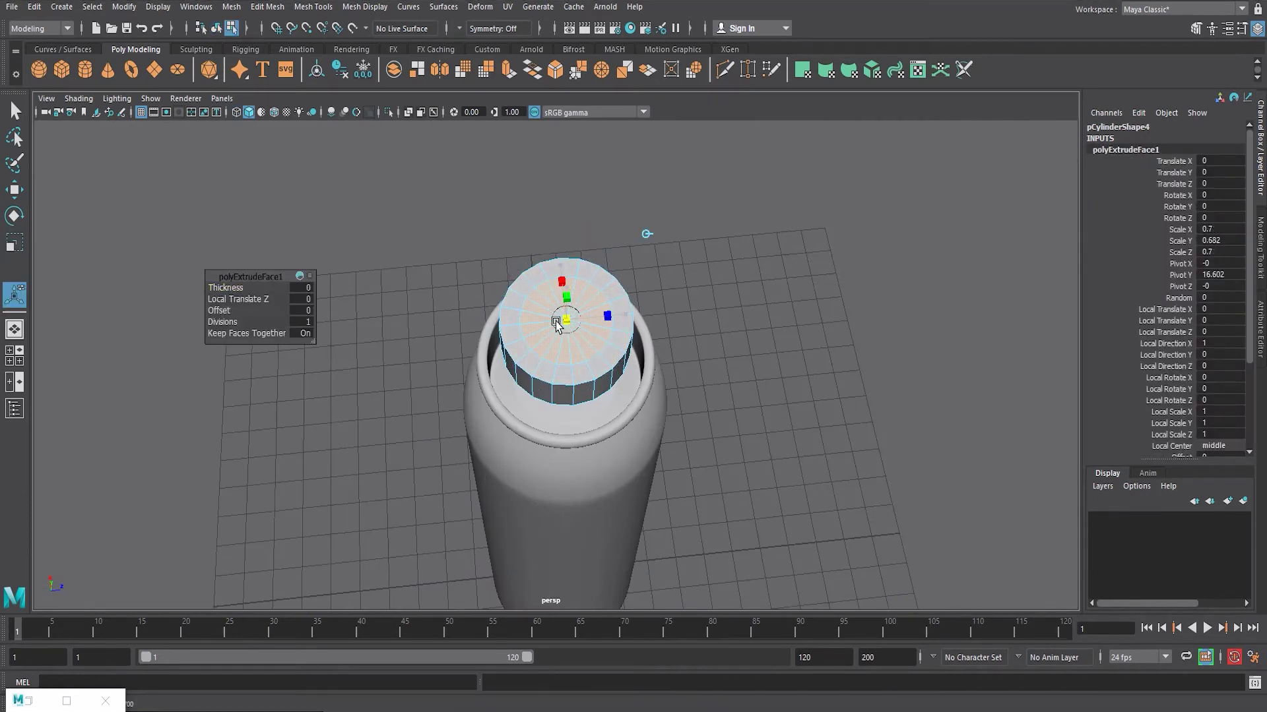
{"action": "left_click_drag", "start_coordinate": [570, 196], "coordinate": [572, 184]}
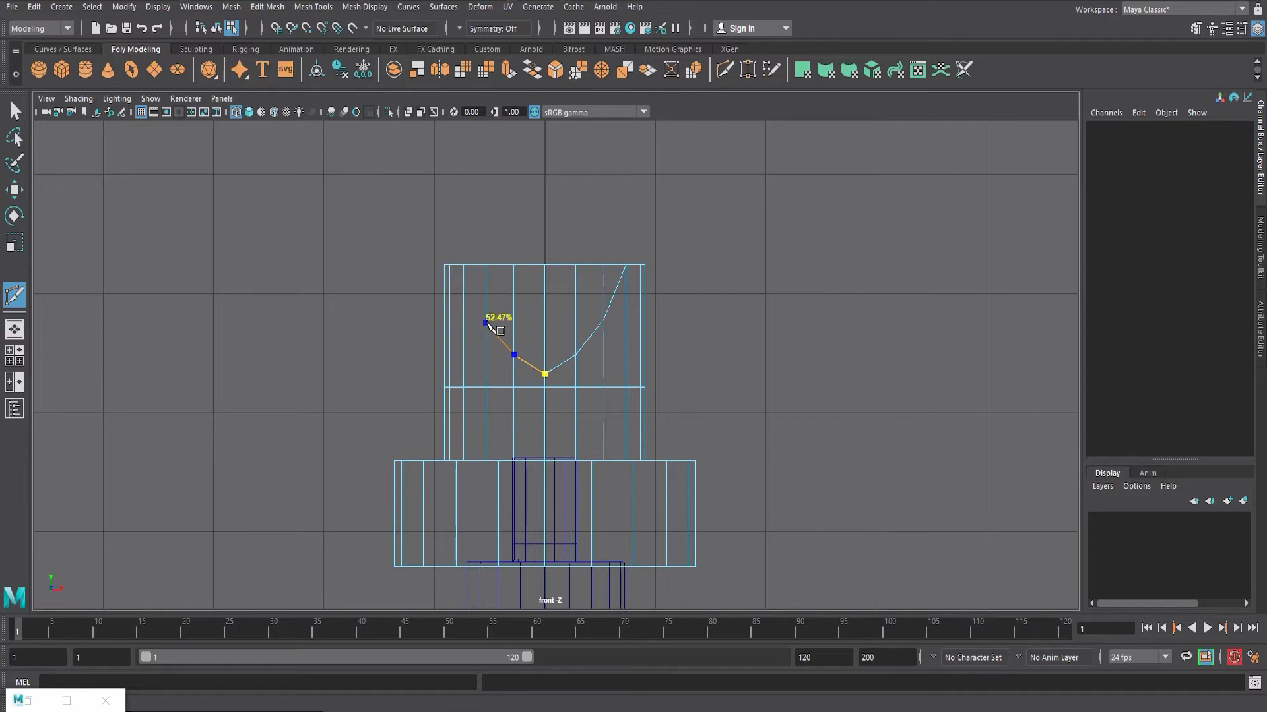
Extrude the spray head's painted top faces and shrink the new face inward
{"action": "key", "text": "space"}
{"action": "key", "text": "space"}
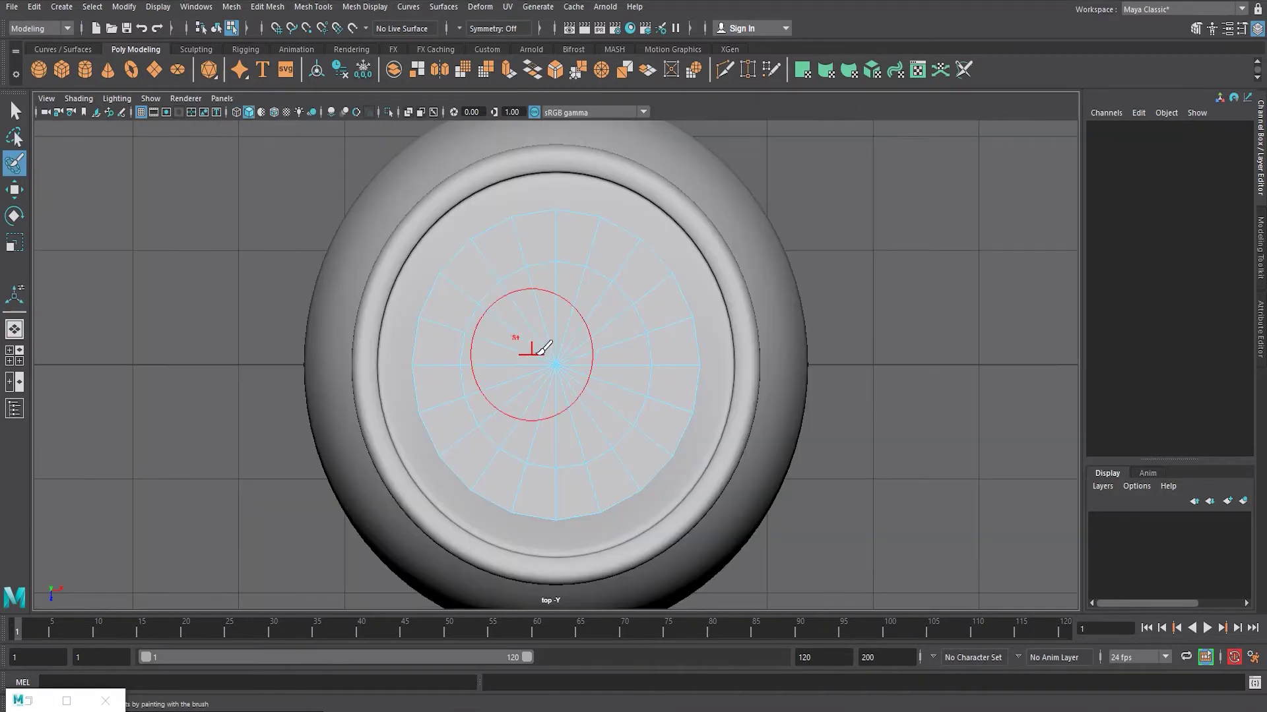
{"action": "left_click_drag", "start_coordinate": [515, 369], "coordinate": [587, 342]}
{"action": "key", "text": "space"}
{"action": "key", "text": "space"}
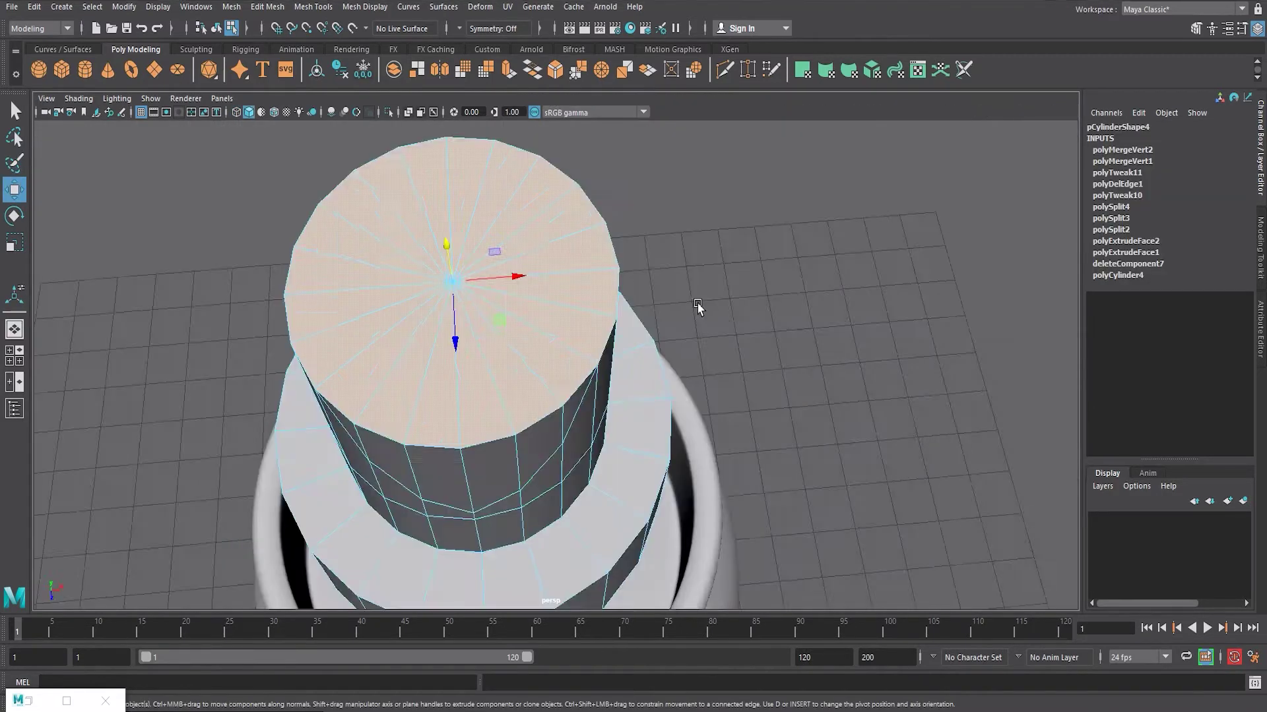
{"action": "left_click_drag", "start_coordinate": [698, 304], "coordinate": [651, 319], "text": "alt"}
{"action": "key", "text": "ctrl+e"}
{"action": "left_click_drag", "start_coordinate": [574, 164], "coordinate": [527, 264], "text": "alt"}
{"action": "left_click_drag", "start_coordinate": [501, 295], "coordinate": [488, 298]}
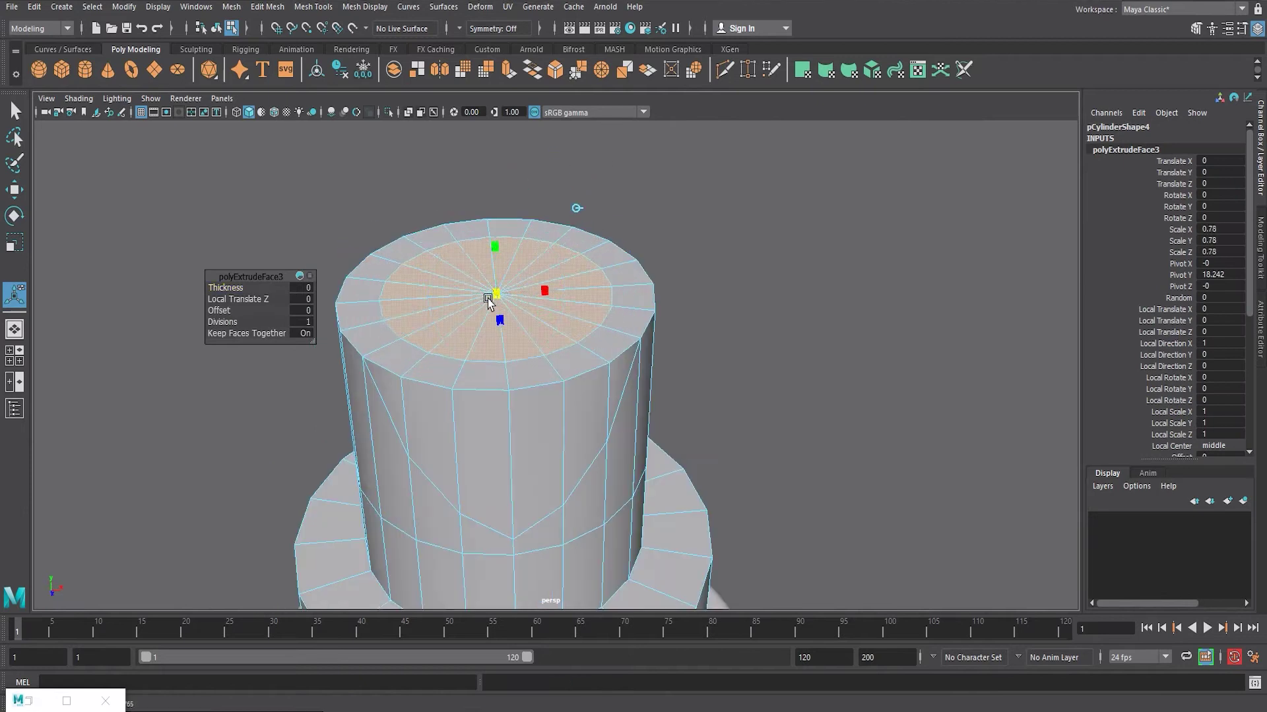
Draw a curved Multi-Cut across the front of the spray head in the front view
{"action": "key", "text": "F8"}
{"action": "key", "text": "q"}
{"action": "key", "text": "space"}
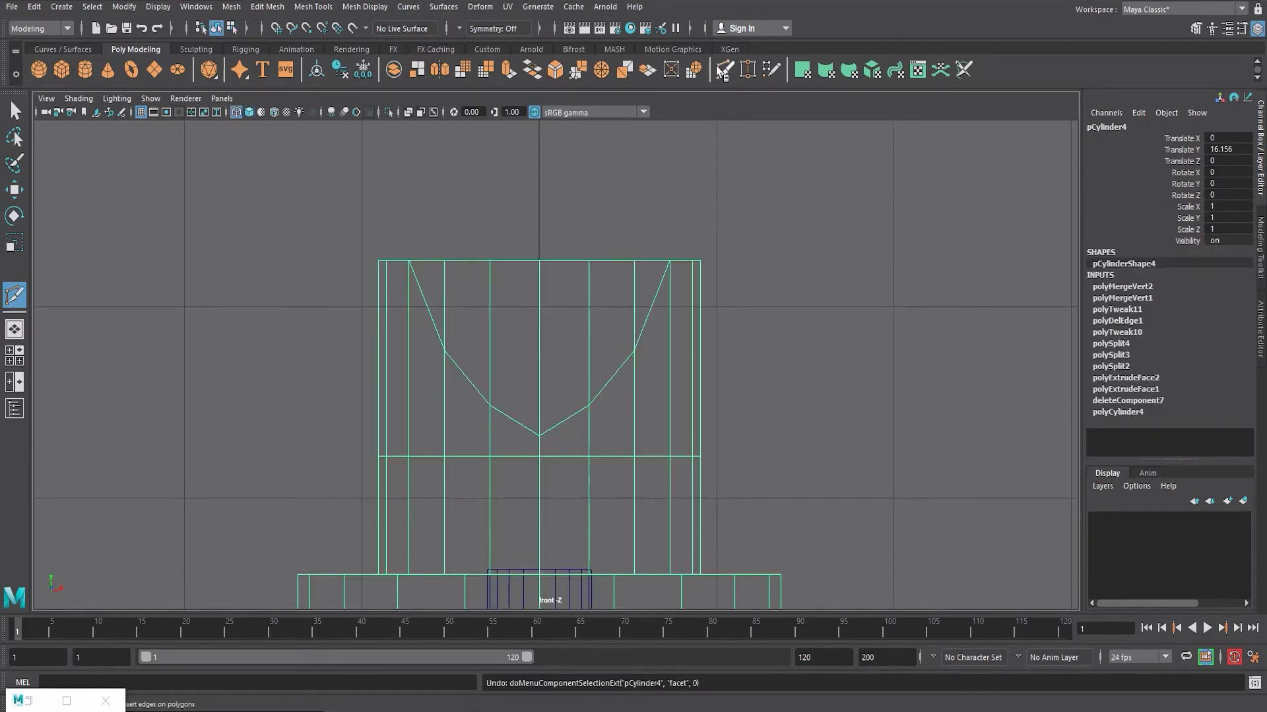
{"action": "scroll", "coordinate": [563, 512], "scroll_direction": "up", "scroll_amount": 2}
{"action": "left_click", "coordinate": [725, 69]}
{"action": "left_click", "coordinate": [561, 512]}
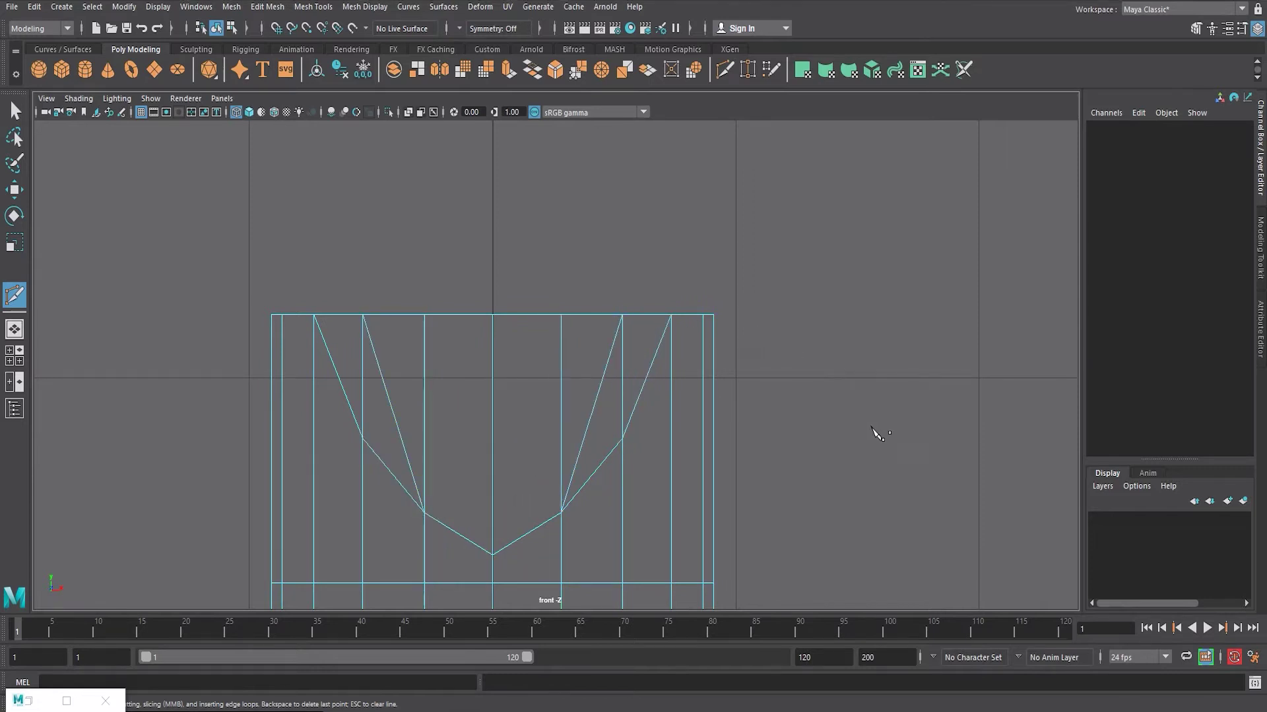
{"action": "key", "text": "w"}
Delete the extra outer curved edges and adjust the two side vertices
{"action": "left_click", "coordinate": [643, 386]}
{"action": "left_click", "coordinate": [366, 446], "text": "shift"}
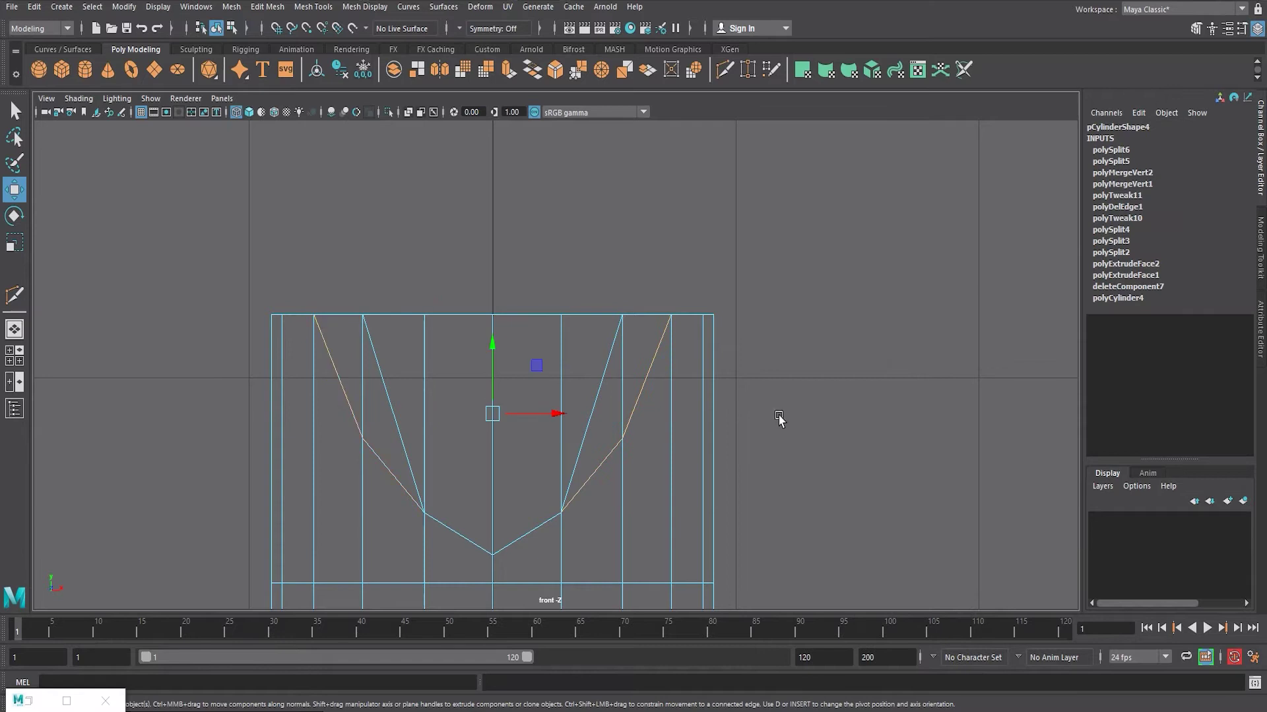
{"action": "key", "text": "Delete"}
{"action": "key", "text": "F9"}
{"action": "left_click_drag", "start_coordinate": [406, 475], "coordinate": [566, 523]}
{"action": "key", "text": "r"}
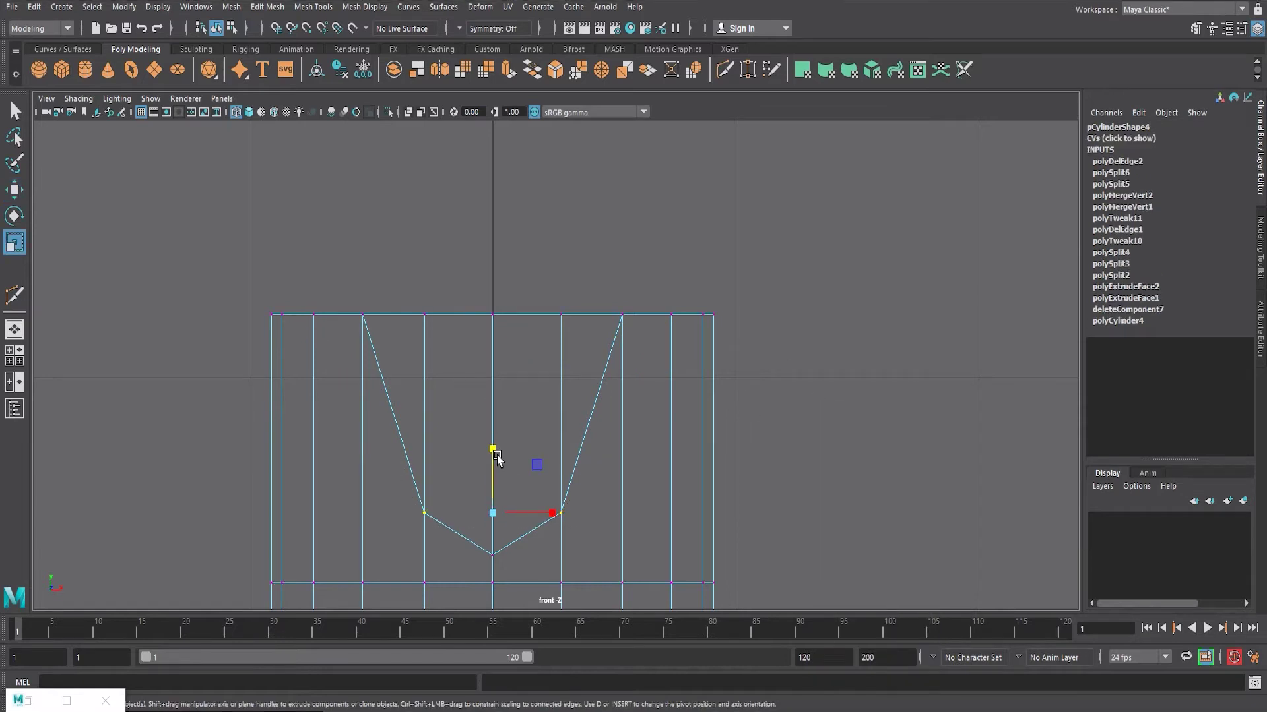
{"action": "key", "text": "w"}
{"action": "left_click", "coordinate": [803, 332]}
Delete the V-shaped faces on the front of the spray head
{"action": "key", "text": "F11"}
{"action": "left_click", "coordinate": [591, 341]}
{"action": "left_click", "coordinate": [462, 362], "text": "shift"}
{"action": "key", "text": "Delete"}
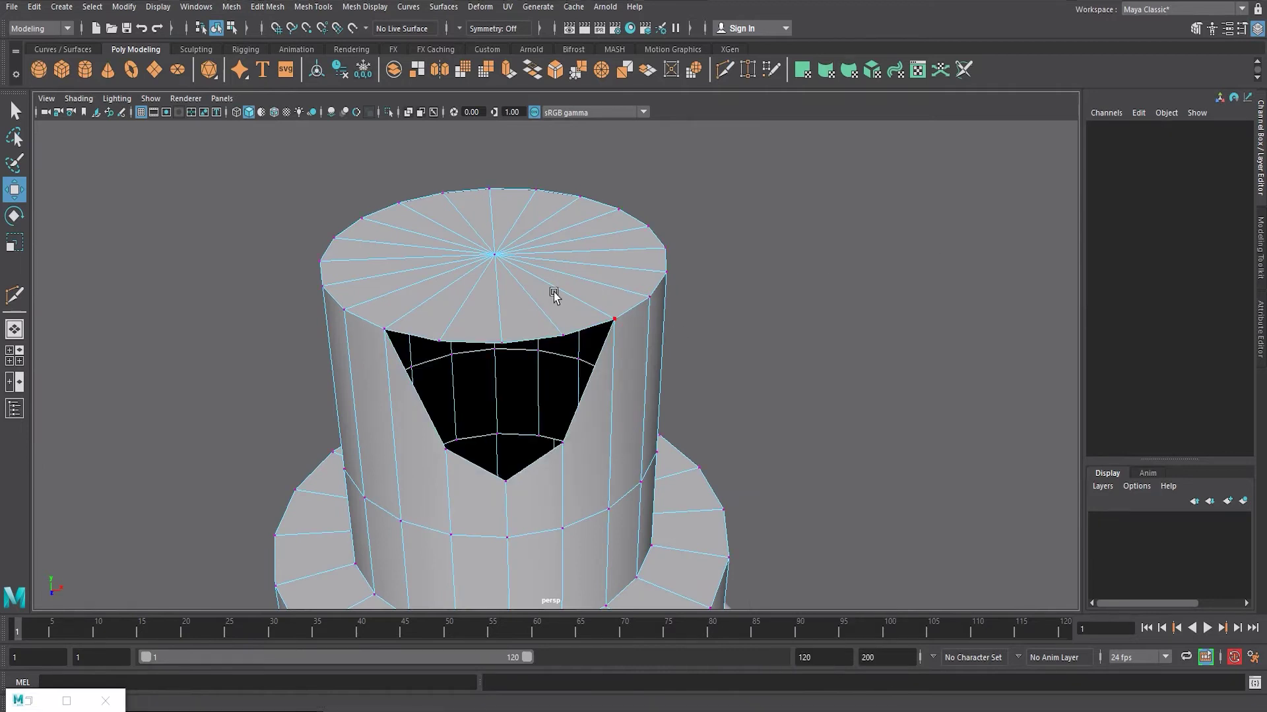
Bridge the opening's border edges with two Append to Polygon fill faces
{"action": "key", "text": "F9"}
{"action": "left_click", "coordinate": [503, 362]}
{"action": "key", "text": "space"}
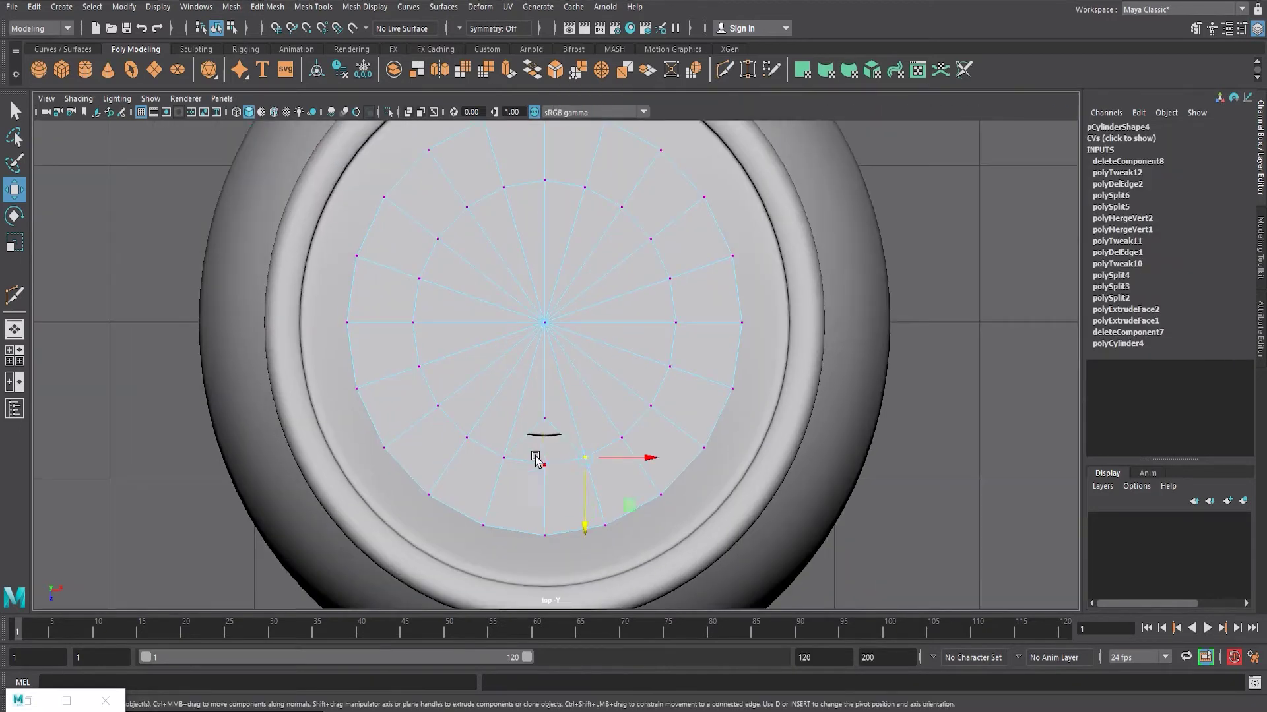
{"action": "key", "text": "space"}
{"action": "left_click", "coordinate": [313, 7]}
{"action": "left_click", "coordinate": [344, 66]}
{"action": "left_click", "coordinate": [540, 447]}
{"action": "left_click", "coordinate": [522, 292]}
{"action": "key", "text": "Return"}
{"action": "left_click", "coordinate": [482, 294]}
{"action": "left_click", "coordinate": [446, 370]}
{"action": "key", "text": "Return"}
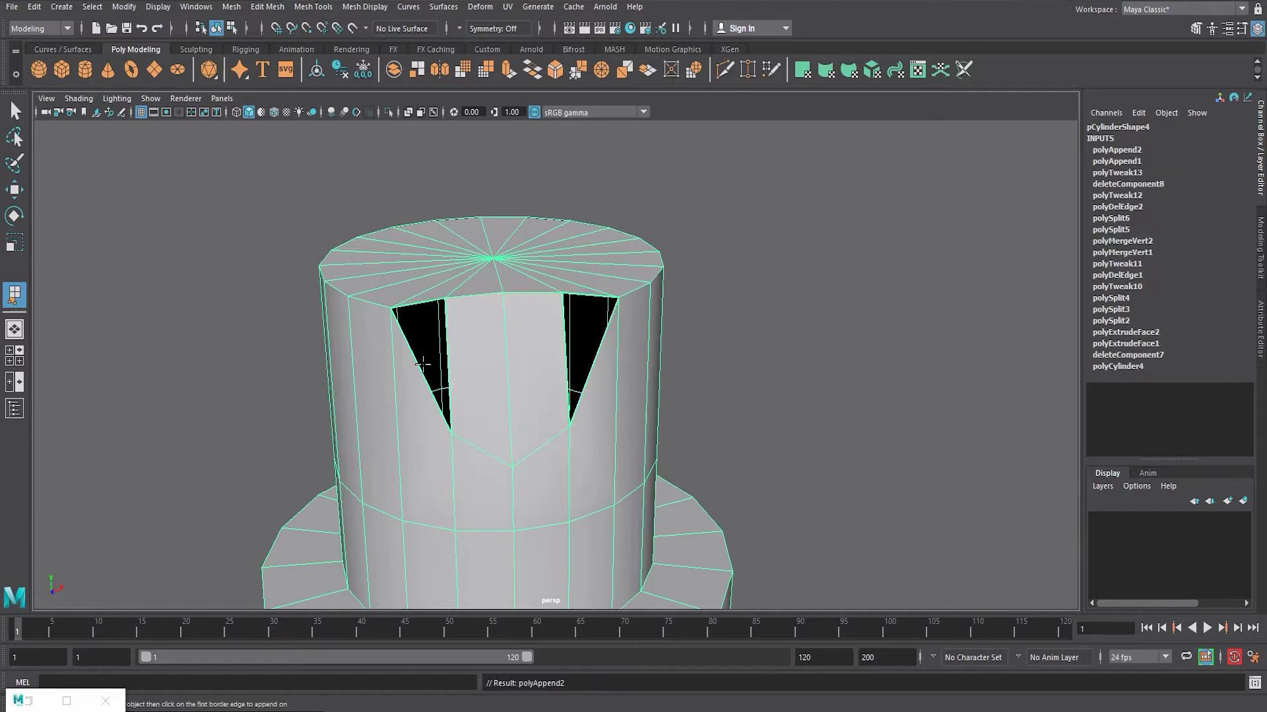
Fill the left and right side holes with new faces
{"action": "left_click", "coordinate": [413, 357]}
{"action": "left_click", "coordinate": [432, 304]}
{"action": "key", "text": "Return"}
{"action": "left_click", "coordinate": [600, 348]}
{"action": "left_click", "coordinate": [594, 296]}
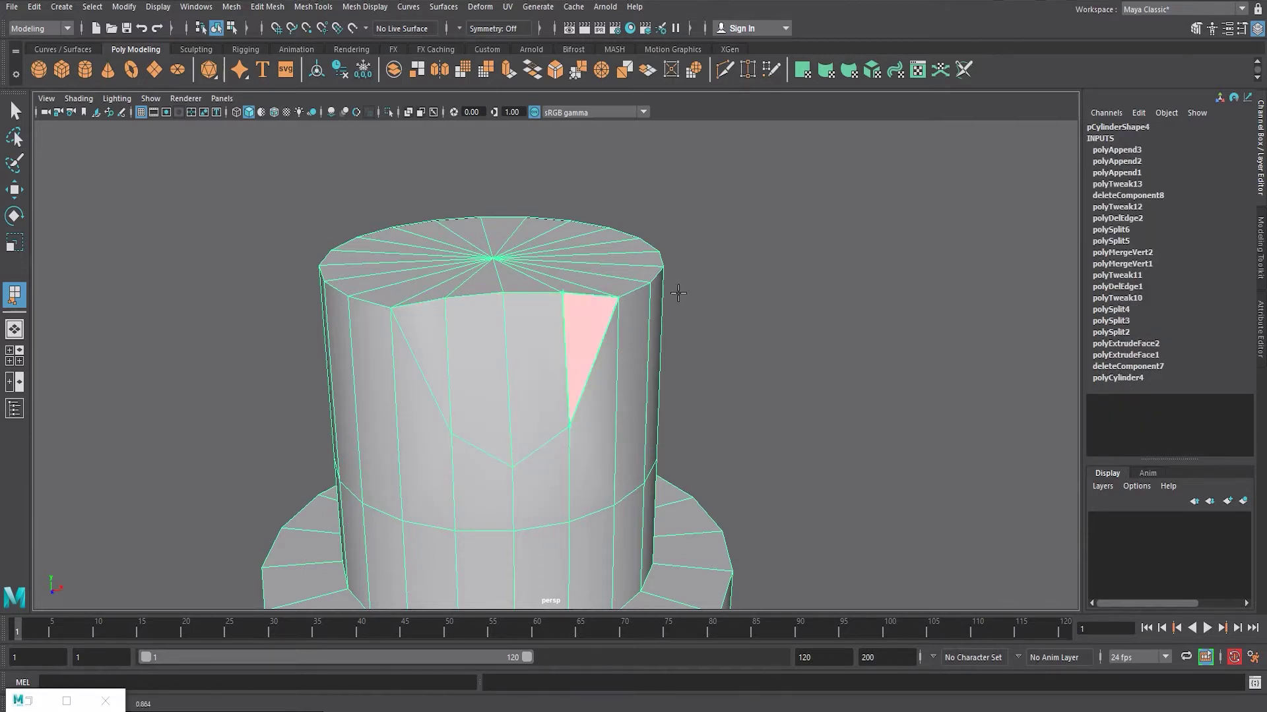
{"action": "key", "text": "Return"}
Add a Multi-Cut line across the front of the spray head
{"action": "left_click", "coordinate": [724, 69]}
{"action": "left_click", "coordinate": [447, 354]}
{"action": "left_click", "coordinate": [506, 363]}
{"action": "left_click", "coordinate": [564, 347]}
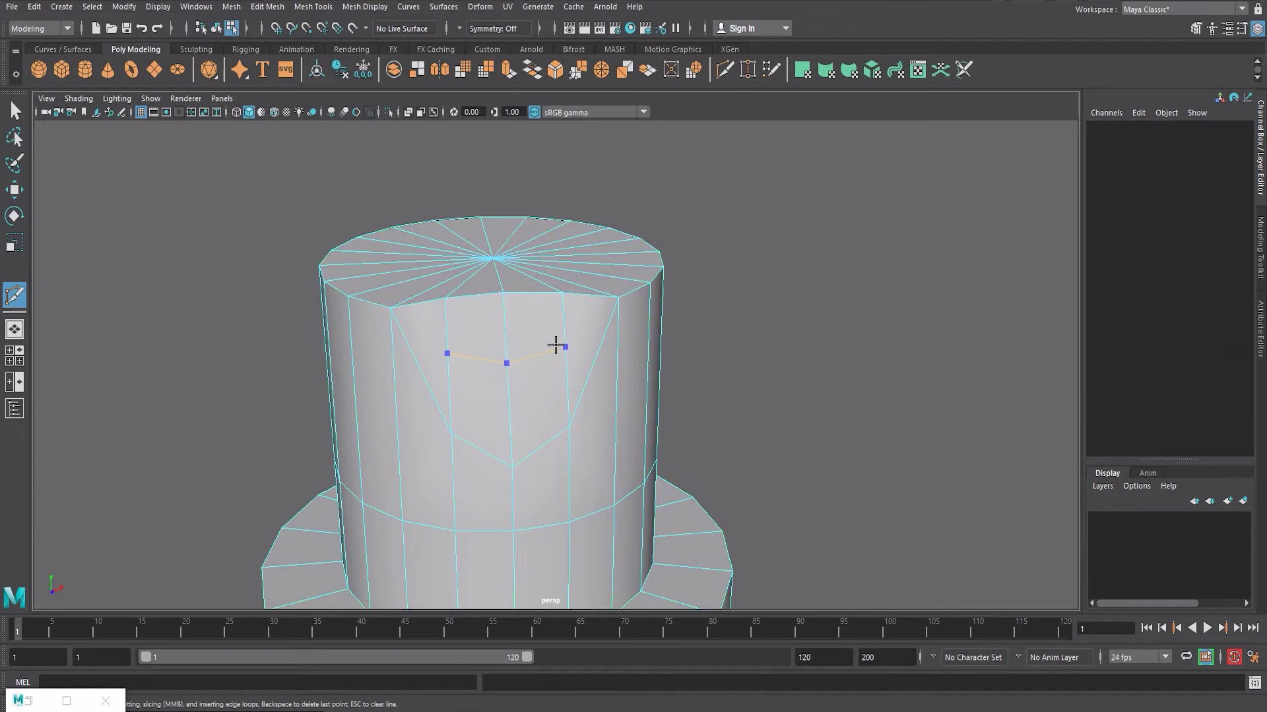
{"action": "key", "text": "Return"}
Scale the side vertices outward and move the centre vertex down to form the nozzle
{"action": "key", "text": "space"}
{"action": "key", "text": "space"}
{"action": "key", "text": "w"}
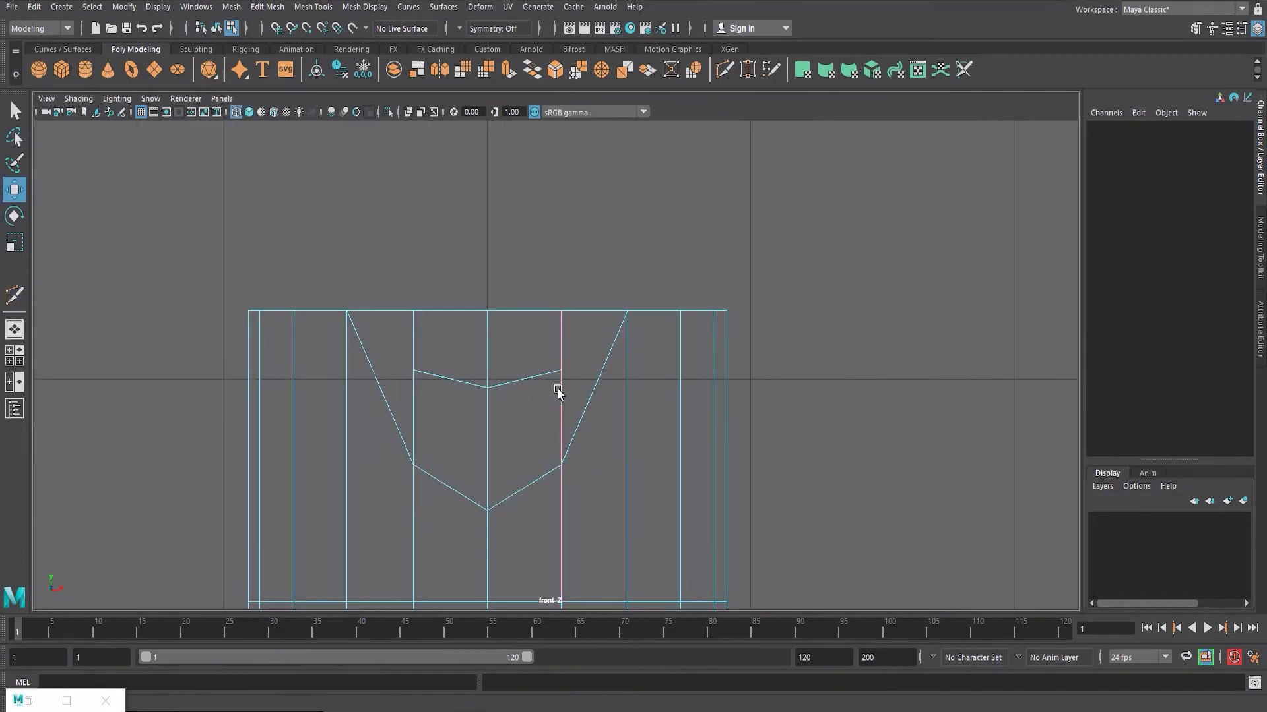
{"action": "left_click", "coordinate": [560, 371]}
{"action": "left_click", "coordinate": [414, 370], "text": "shift"}
{"action": "key", "text": "r"}
{"action": "left_click_drag", "start_coordinate": [546, 367], "coordinate": [537, 368]}
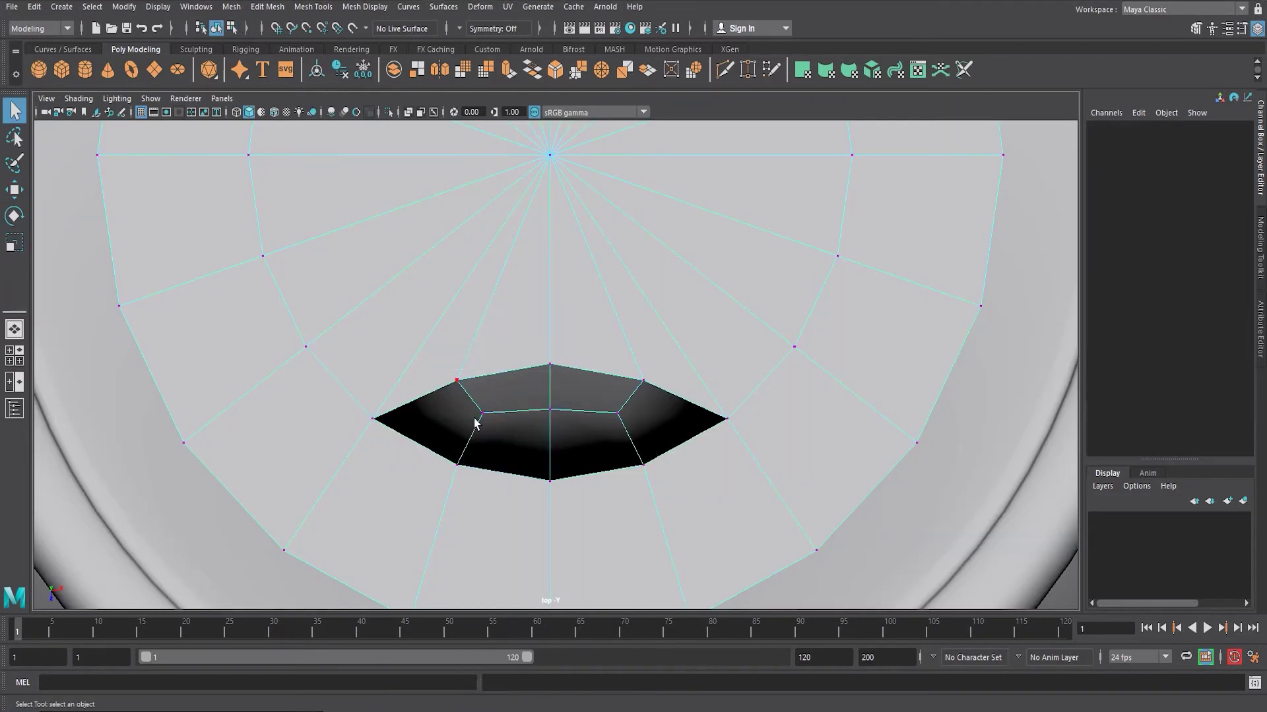
{"action": "left_click", "coordinate": [482, 413]}
{"action": "left_click_drag", "start_coordinate": [550, 410], "coordinate": [550, 478]}
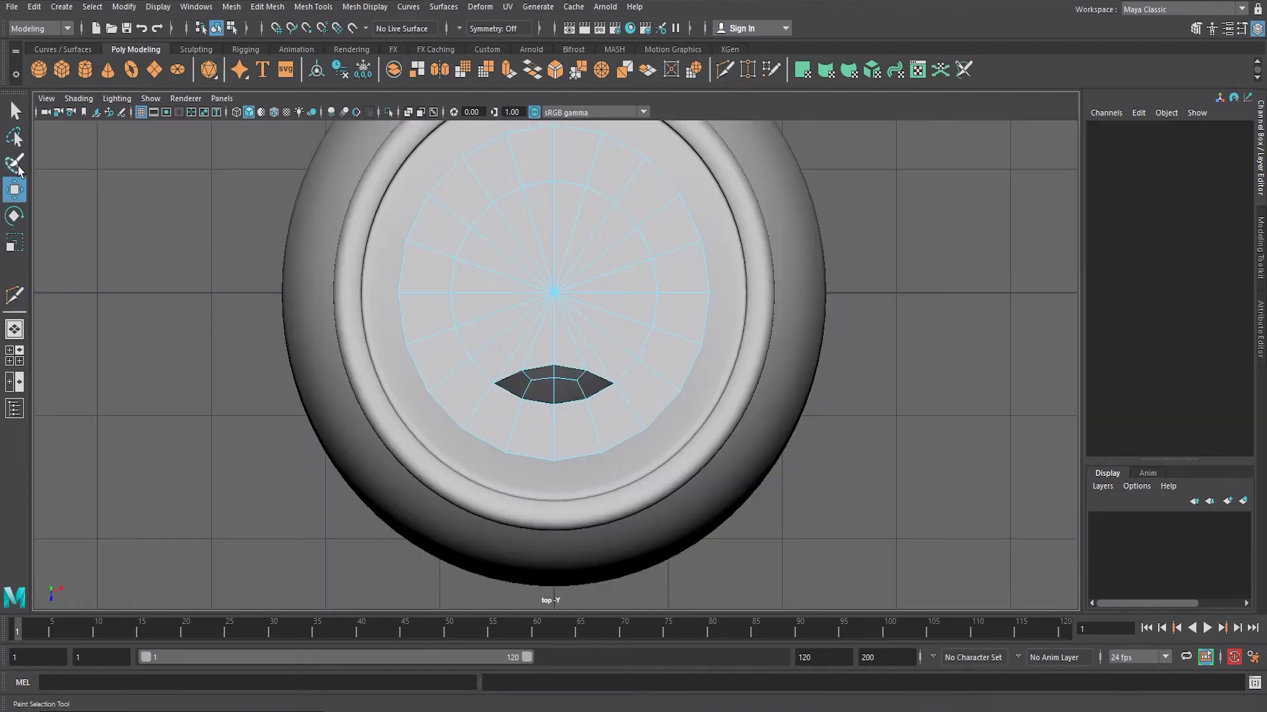
Paint-select the inner cap faces, extrude twice, and scale the second extrusion in to 0.7
{"action": "left_click", "coordinate": [16, 163]}
{"action": "left_click_drag", "start_coordinate": [566, 259], "coordinate": [539, 296]}
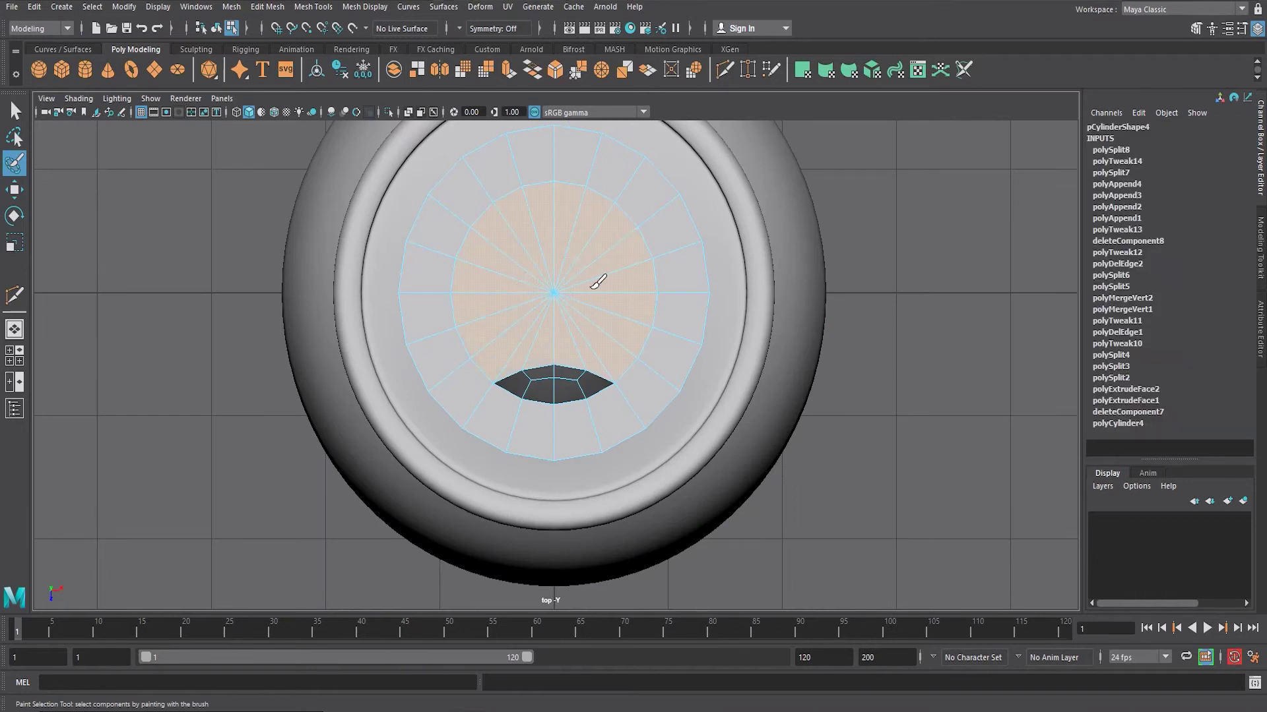
{"action": "key", "text": "ctrl+e"}
{"action": "left_click_drag", "start_coordinate": [829, 260], "coordinate": [533, 195], "text": "alt"}
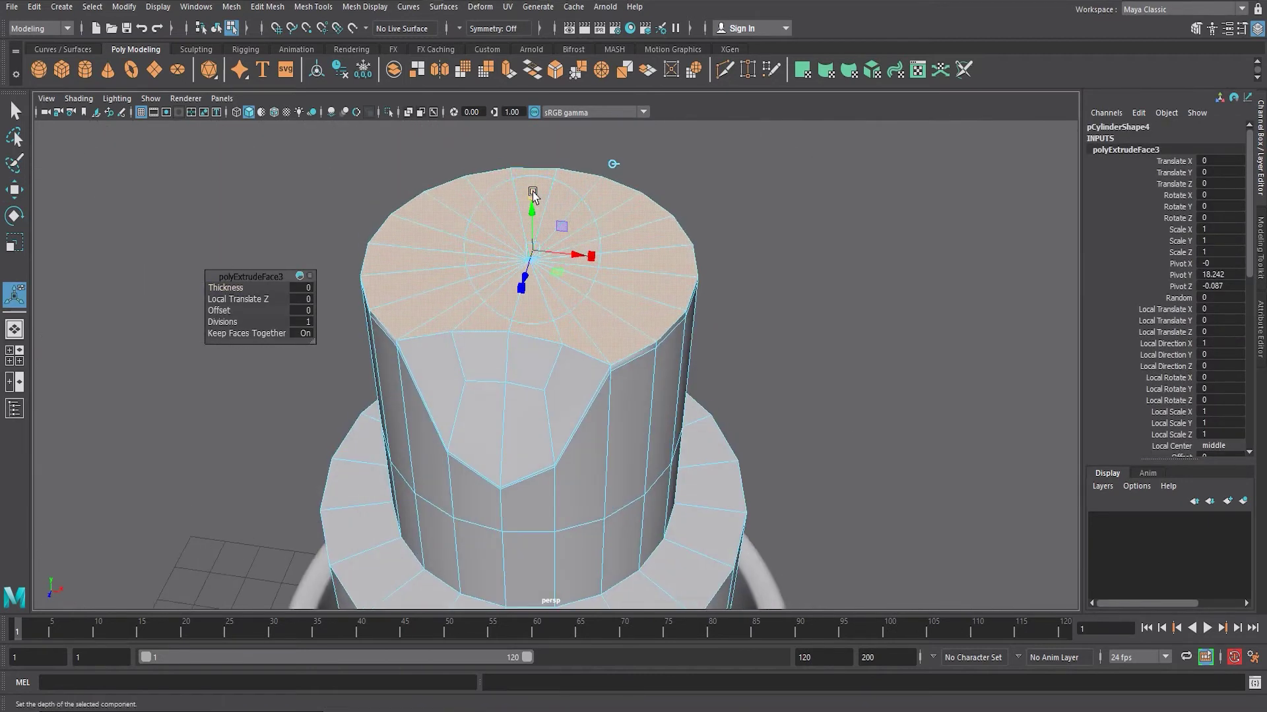
{"action": "key", "text": "ctrl+e"}
{"action": "left_click_drag", "start_coordinate": [531, 254], "coordinate": [612, 194], "text": "alt"}
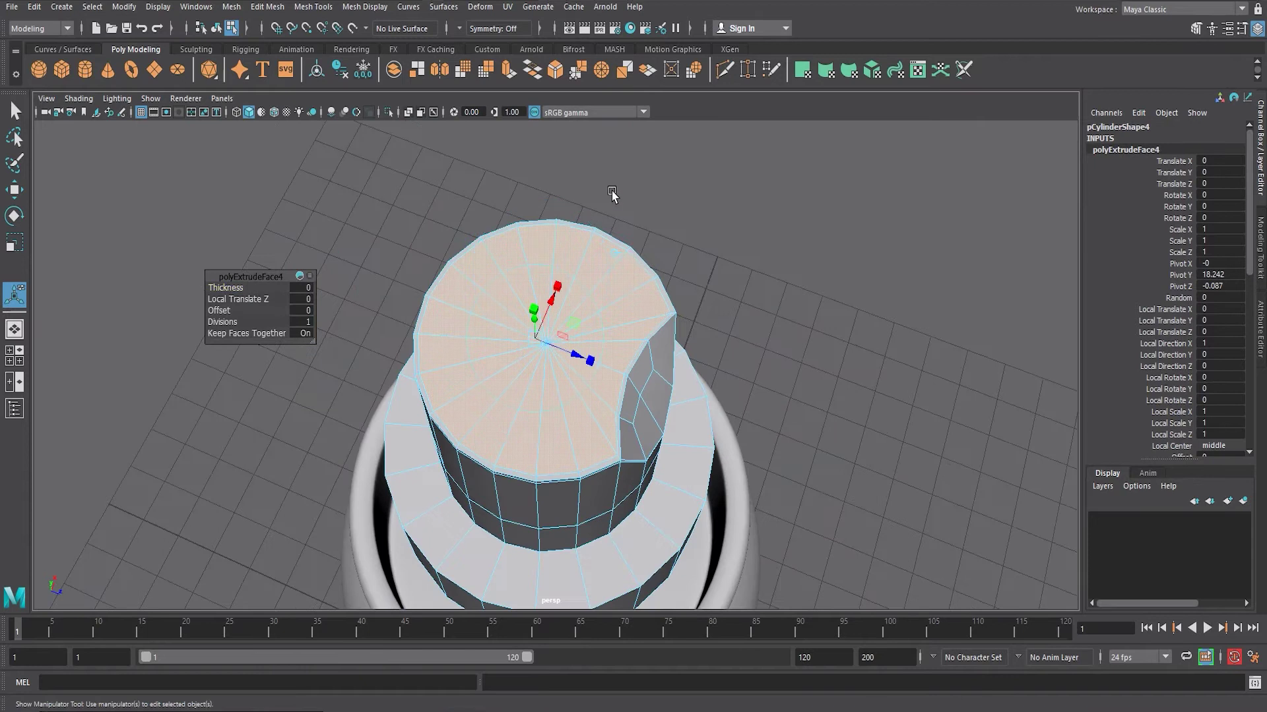
{"action": "left_click_drag", "start_coordinate": [568, 318], "coordinate": [616, 218], "text": "alt"}
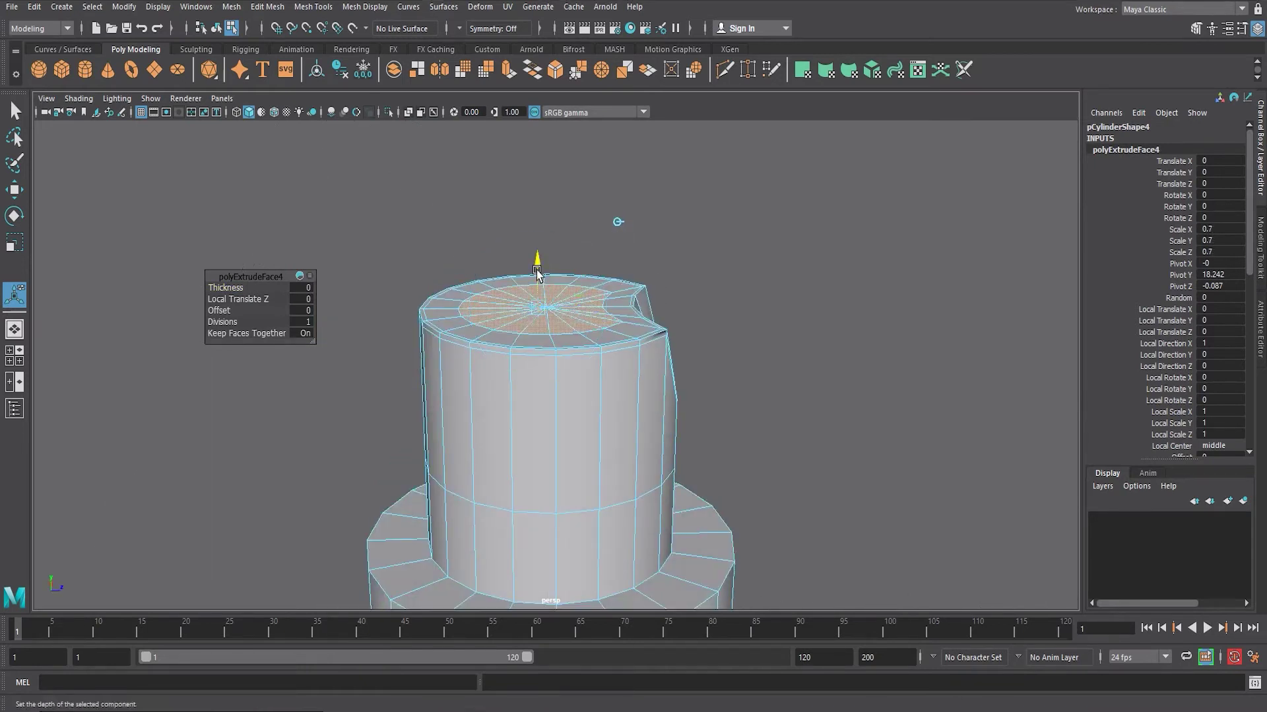
{"action": "key", "text": "w"}
{"action": "scroll", "coordinate": [634, 370], "scroll_direction": "up", "scroll_amount": 5}
Place a Multi-Cut point along the rim edge near the notched corner
{"action": "key", "text": "ctrl+shift+x"}
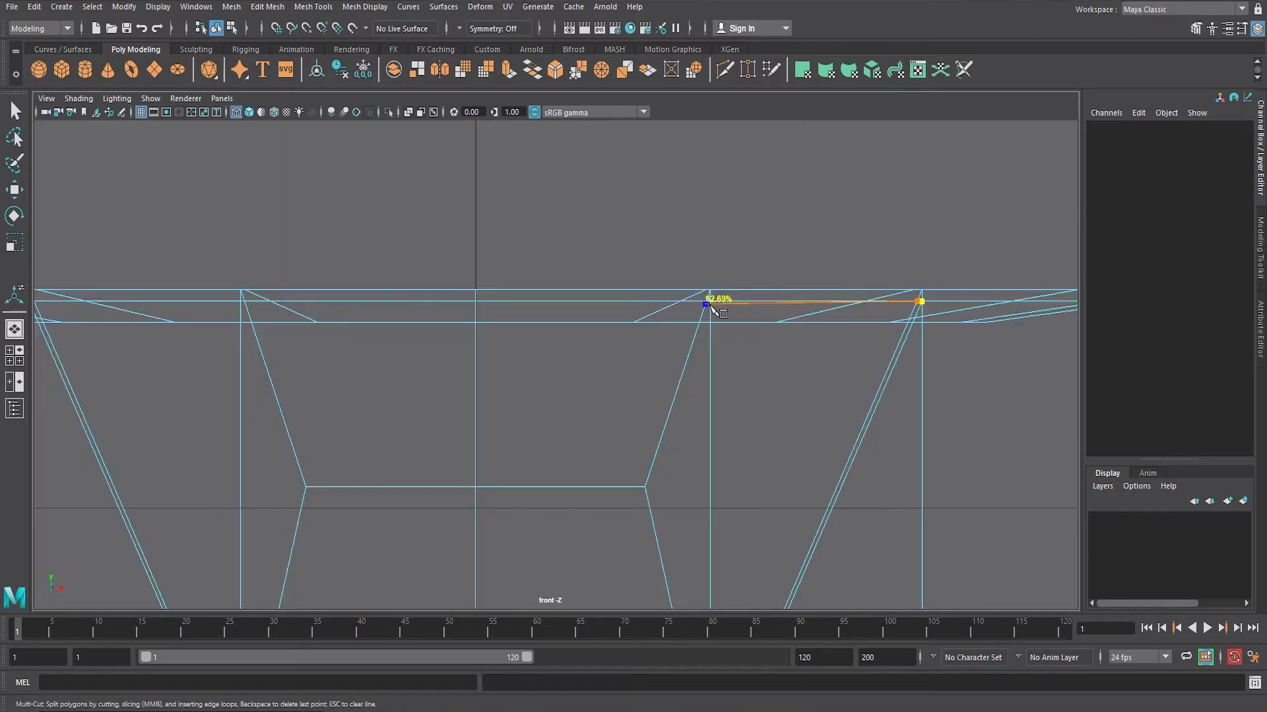
{"action": "left_click", "coordinate": [709, 301]}
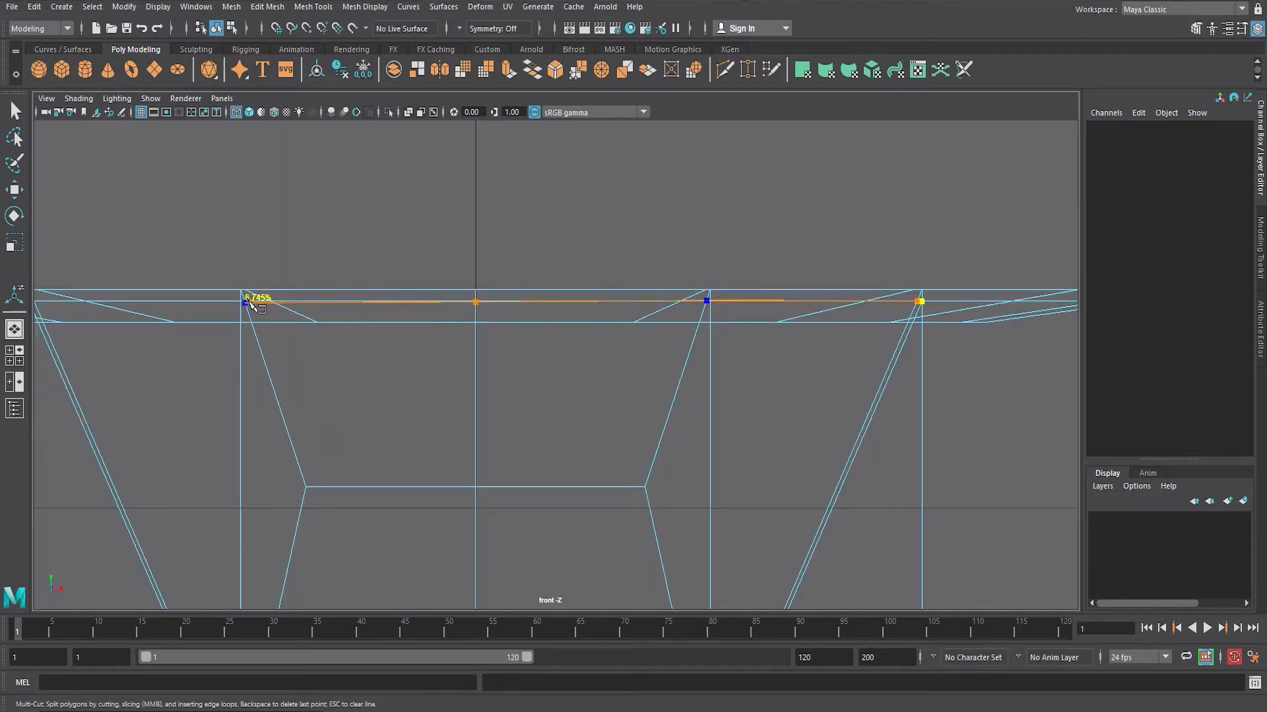
{"action": "mouse_move", "coordinate": [224, 394]}
{"action": "right_mouse_down", "text": "alt"}
{"action": "mouse_move", "coordinate": [415, 409]}
{"action": "mouse_move", "coordinate": [374, 394]}
{"action": "right_mouse_up", "text": "alt"}
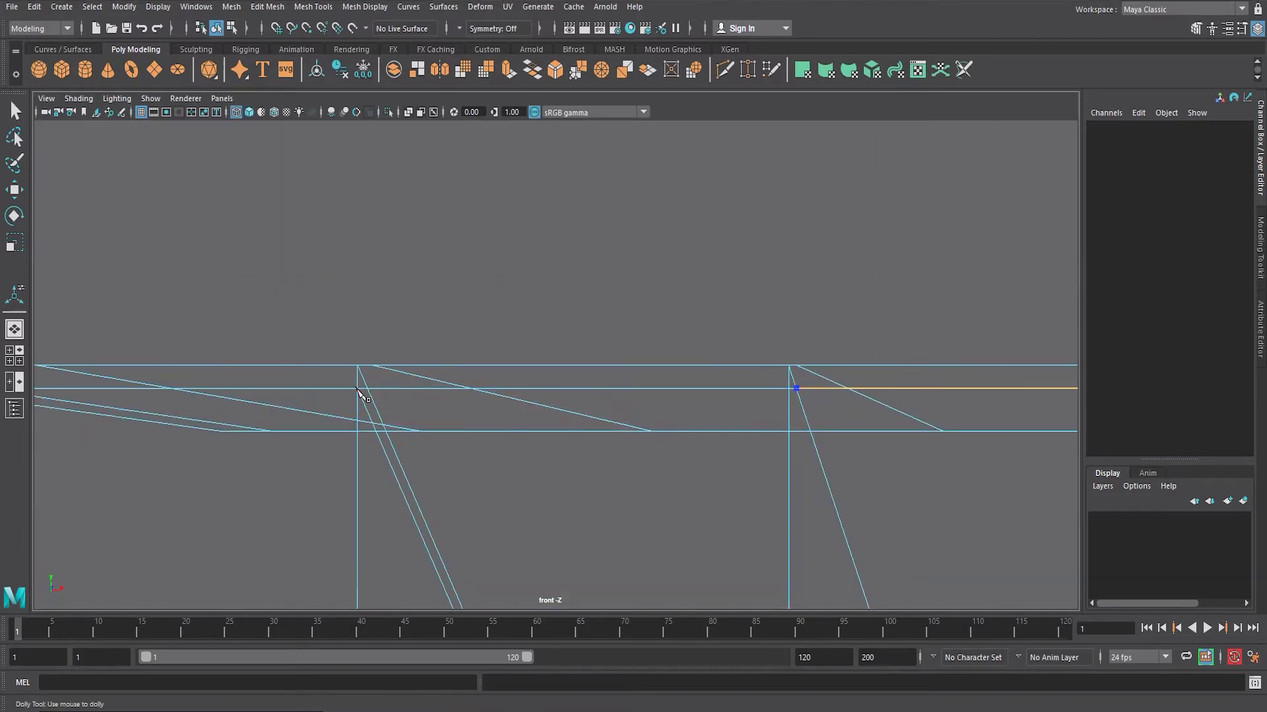
{"action": "key", "text": "w"}
{"action": "scroll", "coordinate": [603, 410], "scroll_direction": "up", "scroll_amount": 3}
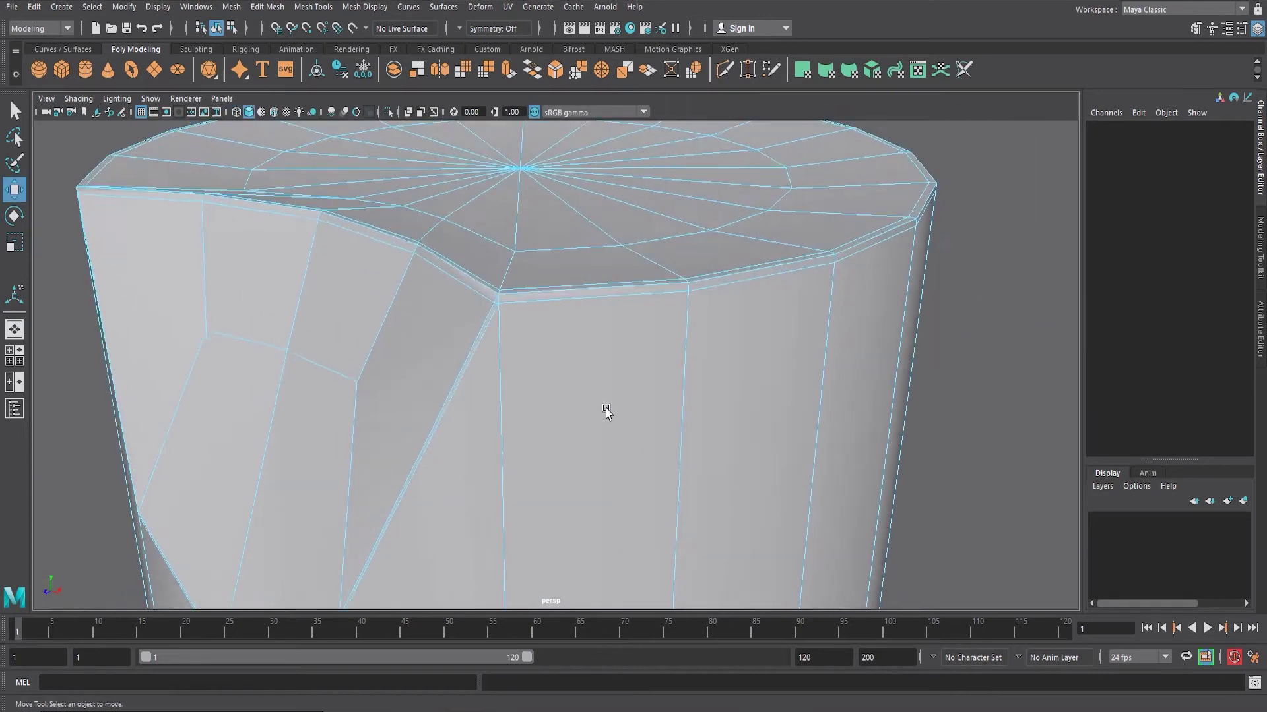
{"action": "scroll", "coordinate": [613, 417], "scroll_direction": "up", "scroll_amount": 3}
{"action": "mouse_move", "coordinate": [612, 417]}
{"action": "left_mouse_down", "text": "alt"}
{"action": "mouse_move", "coordinate": [536, 425]}
{"action": "mouse_move", "coordinate": [541, 406]}
{"action": "left_mouse_up", "text": "alt"}
{"action": "scroll", "coordinate": [561, 341], "scroll_direction": "up", "scroll_amount": 2}
Select a face on the cylinder side while inspecting the top edge
{"action": "right_click_drag", "start_coordinate": [561, 341], "coordinate": [564, 386]}
{"action": "left_click", "coordinate": [566, 369]}
{"action": "scroll", "coordinate": [580, 429], "scroll_direction": "down", "scroll_amount": 5}
{"action": "left_click_drag", "start_coordinate": [599, 495], "coordinate": [622, 495], "text": "alt"}
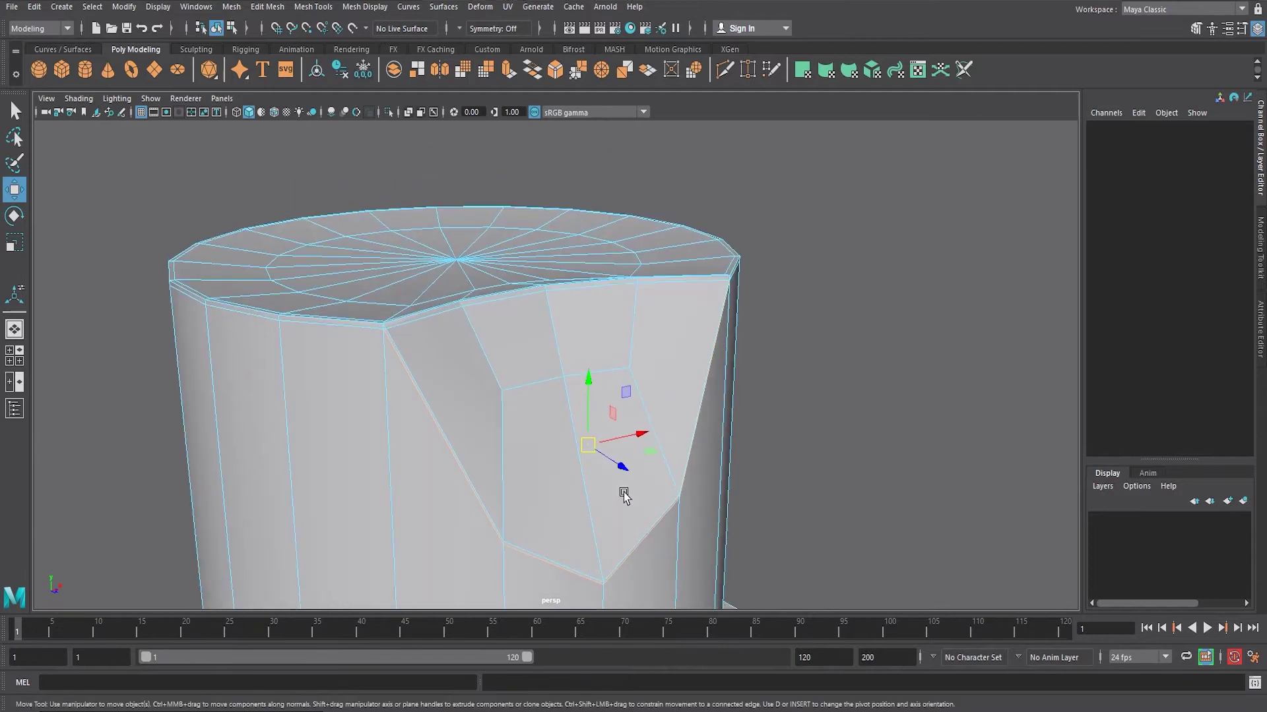
{"action": "scroll", "coordinate": [735, 497], "scroll_direction": "down", "scroll_amount": 3}
{"action": "left_click_drag", "start_coordinate": [888, 385], "coordinate": [608, 379], "text": "alt"}
{"action": "scroll", "coordinate": [607, 379], "scroll_direction": "up", "scroll_amount": 3}
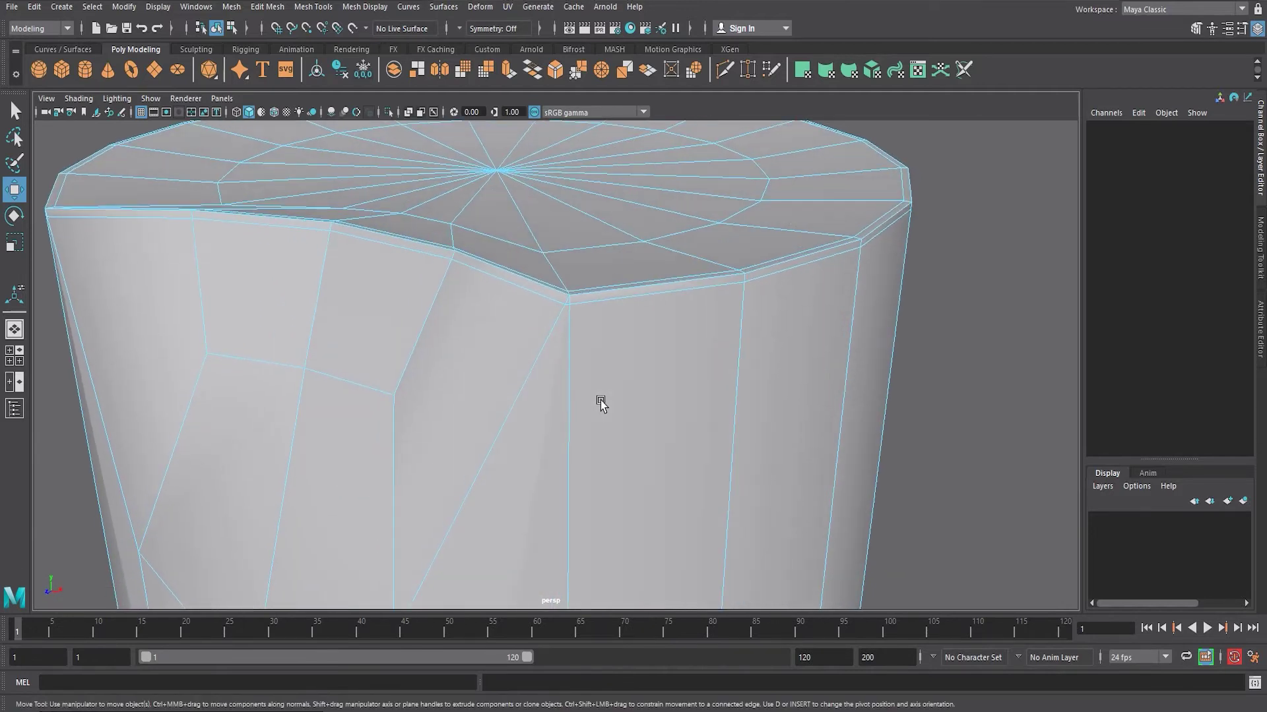
{"action": "scroll", "coordinate": [600, 401], "scroll_direction": "up", "scroll_amount": 3}
Select a rim vertex and draw cut lines across the top rim
{"action": "right_click_drag", "start_coordinate": [618, 350], "coordinate": [548, 339]}
{"action": "left_click_drag", "start_coordinate": [950, 424], "coordinate": [755, 373], "text": "alt"}
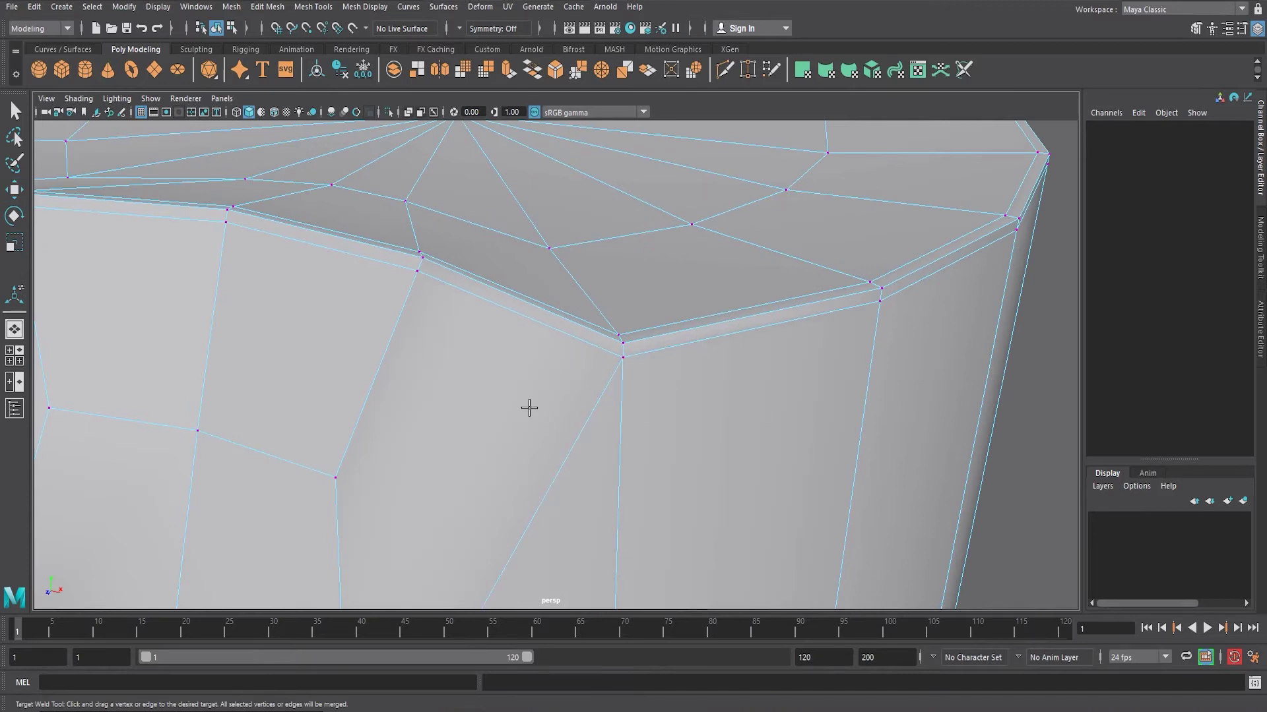
{"action": "scroll", "coordinate": [353, 396], "scroll_direction": "down", "scroll_amount": 5}
{"action": "left_click_drag", "start_coordinate": [354, 396], "coordinate": [376, 291], "text": "alt"}
{"action": "scroll", "coordinate": [356, 263], "scroll_direction": "up", "scroll_amount": 3}
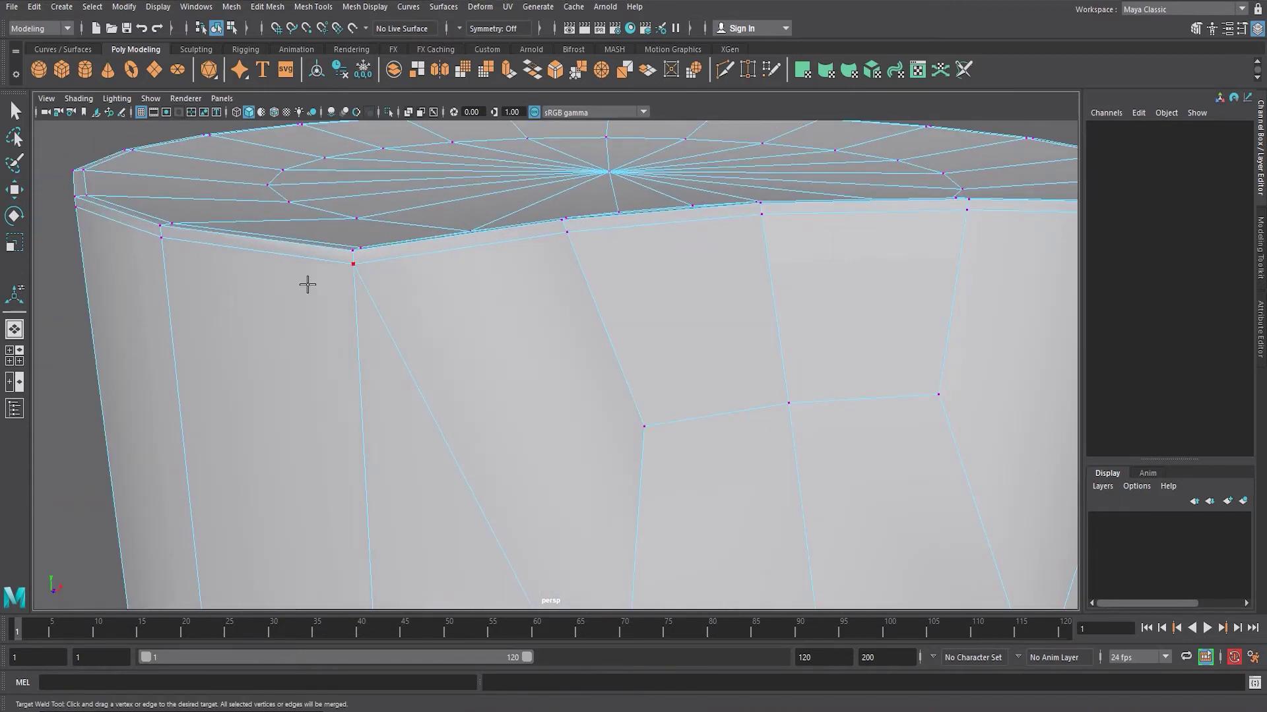
{"action": "scroll", "coordinate": [308, 285], "scroll_direction": "down", "scroll_amount": 5}
{"action": "left_click_drag", "start_coordinate": [568, 399], "coordinate": [634, 310], "text": "alt"}
{"action": "right_click_drag", "start_coordinate": [634, 310], "coordinate": [644, 282], "text": "shift"}
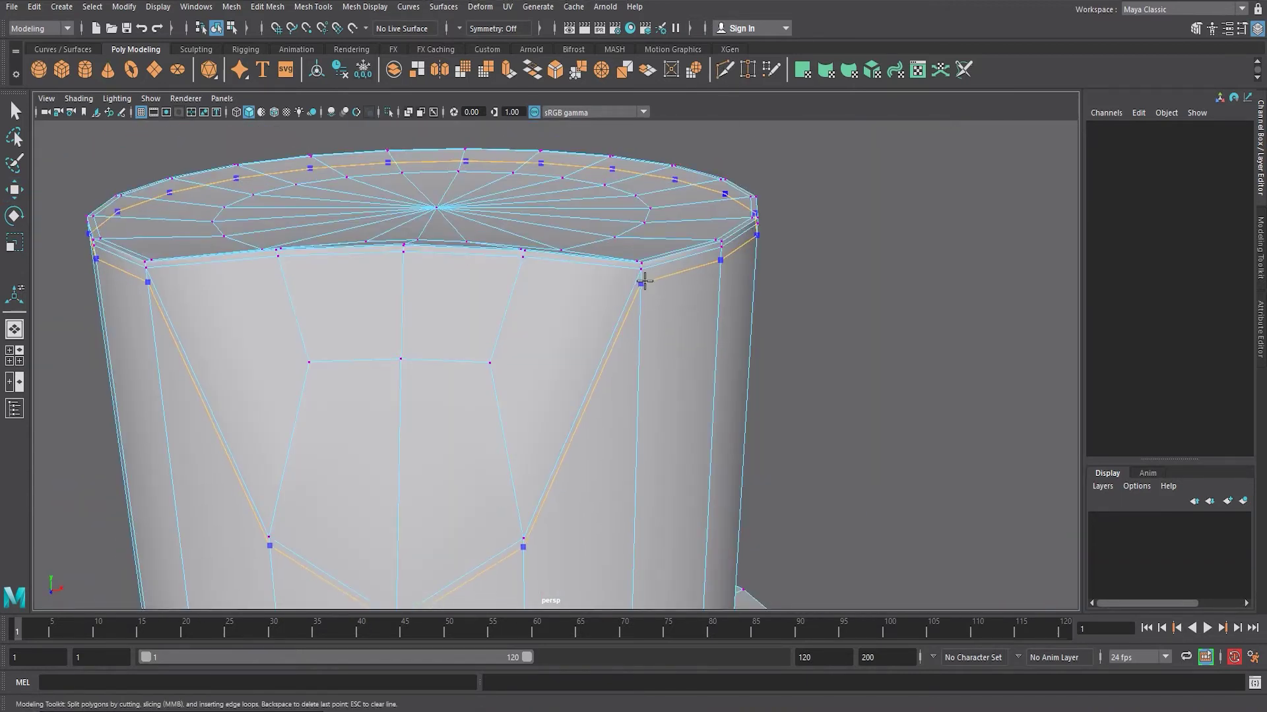
{"action": "left_click", "coordinate": [402, 358]}
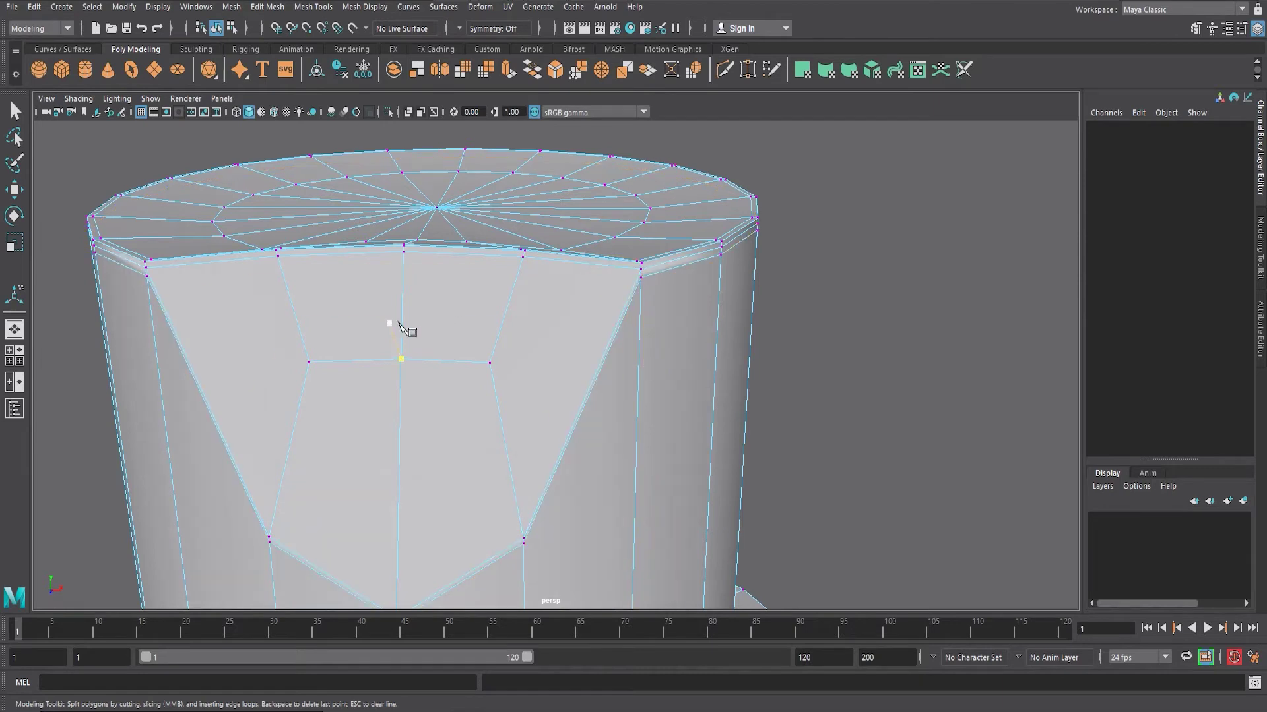
Fix a cut point precisely at the rim corner
{"action": "mouse_move", "coordinate": [637, 269]}
{"action": "right_mouse_down", "text": "alt"}
{"action": "mouse_move", "coordinate": [735, 376]}
{"action": "mouse_move", "coordinate": [633, 386]}
{"action": "right_mouse_up", "text": "alt"}
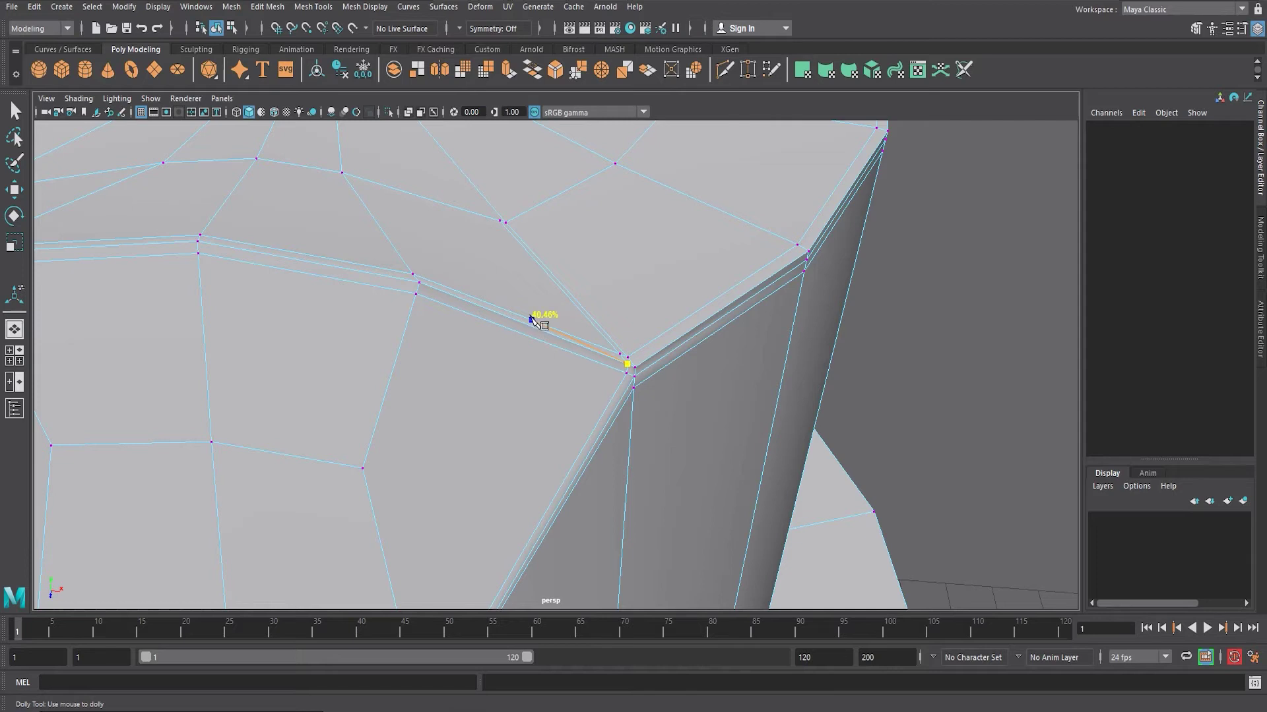
{"action": "left_click", "coordinate": [508, 310]}
{"action": "right_click_drag", "start_coordinate": [510, 302], "coordinate": [517, 220], "text": "alt"}
{"action": "middle_click_drag", "start_coordinate": [518, 220], "coordinate": [489, 375], "text": "alt"}
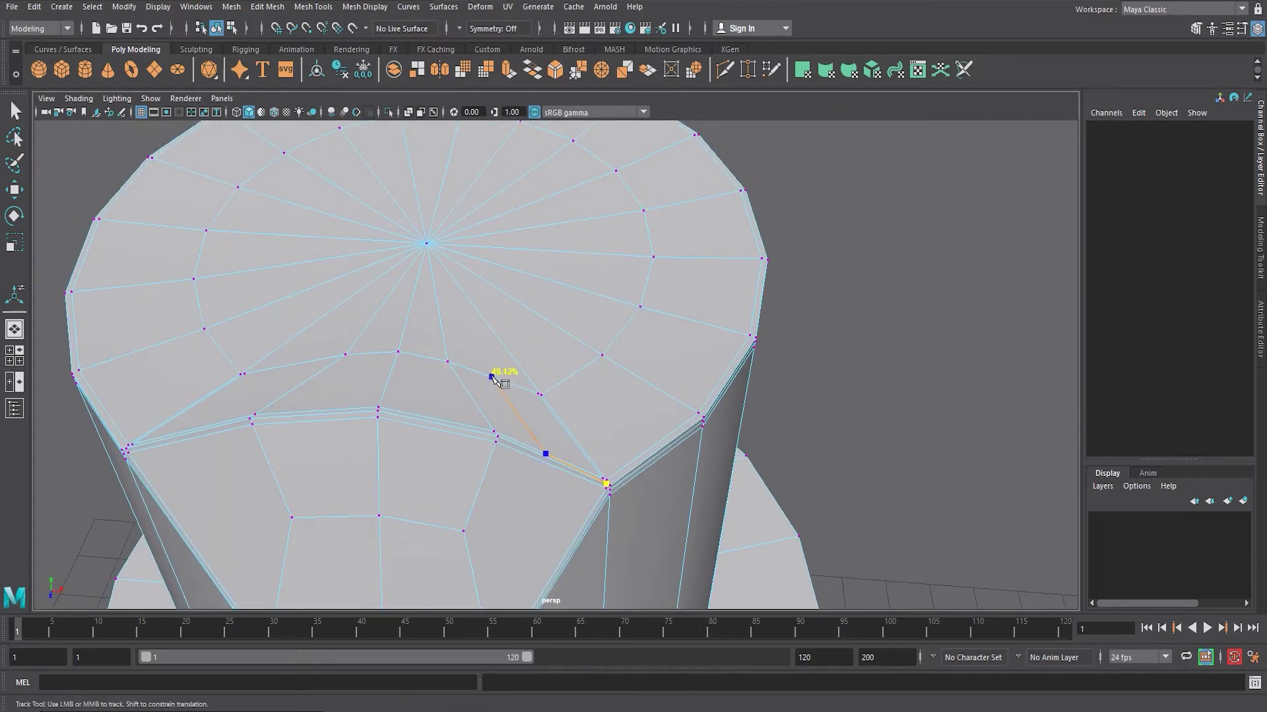
{"action": "mouse_move", "coordinate": [429, 244]}
{"action": "right_mouse_down", "text": "alt"}
{"action": "mouse_move", "coordinate": [707, 339]}
{"action": "mouse_move", "coordinate": [396, 453]}
{"action": "mouse_move", "coordinate": [460, 464]}
{"action": "right_mouse_up", "text": "alt"}
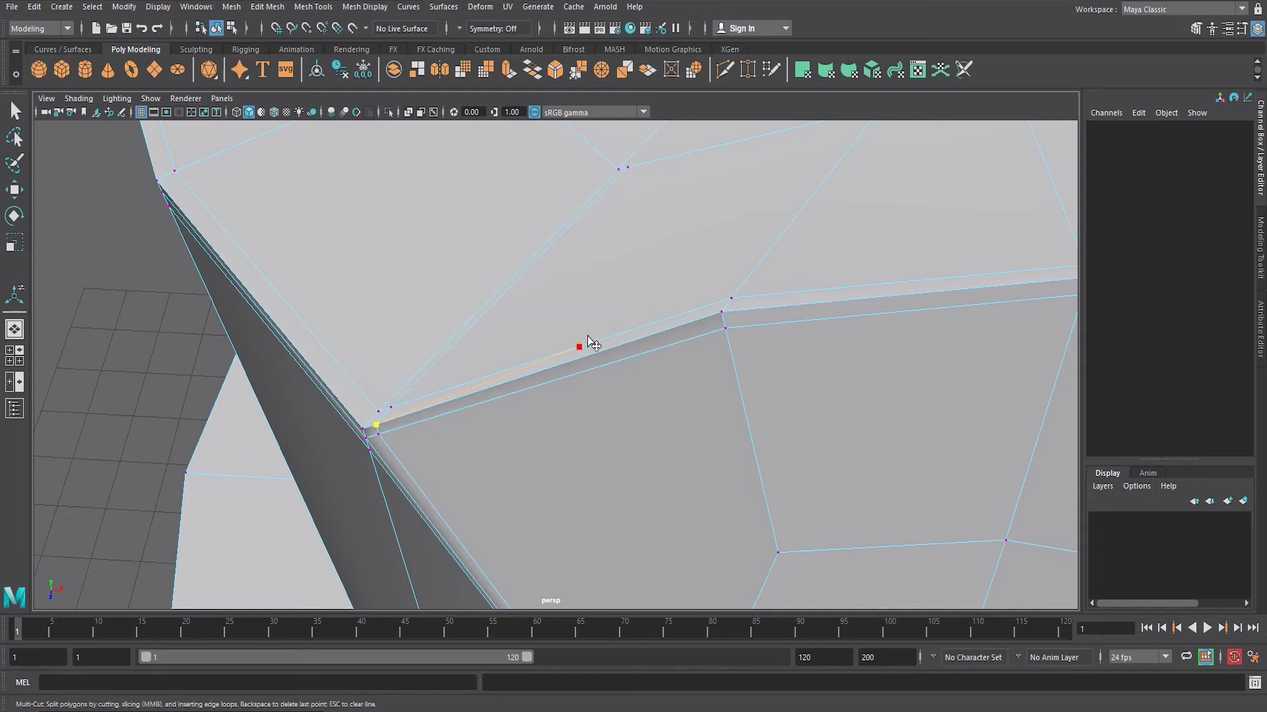
{"action": "left_click_drag", "start_coordinate": [592, 342], "coordinate": [635, 358], "text": "alt"}
Select the unneeded edge inside the rim notch
{"action": "left_click_drag", "start_coordinate": [566, 513], "coordinate": [644, 481], "text": "alt"}
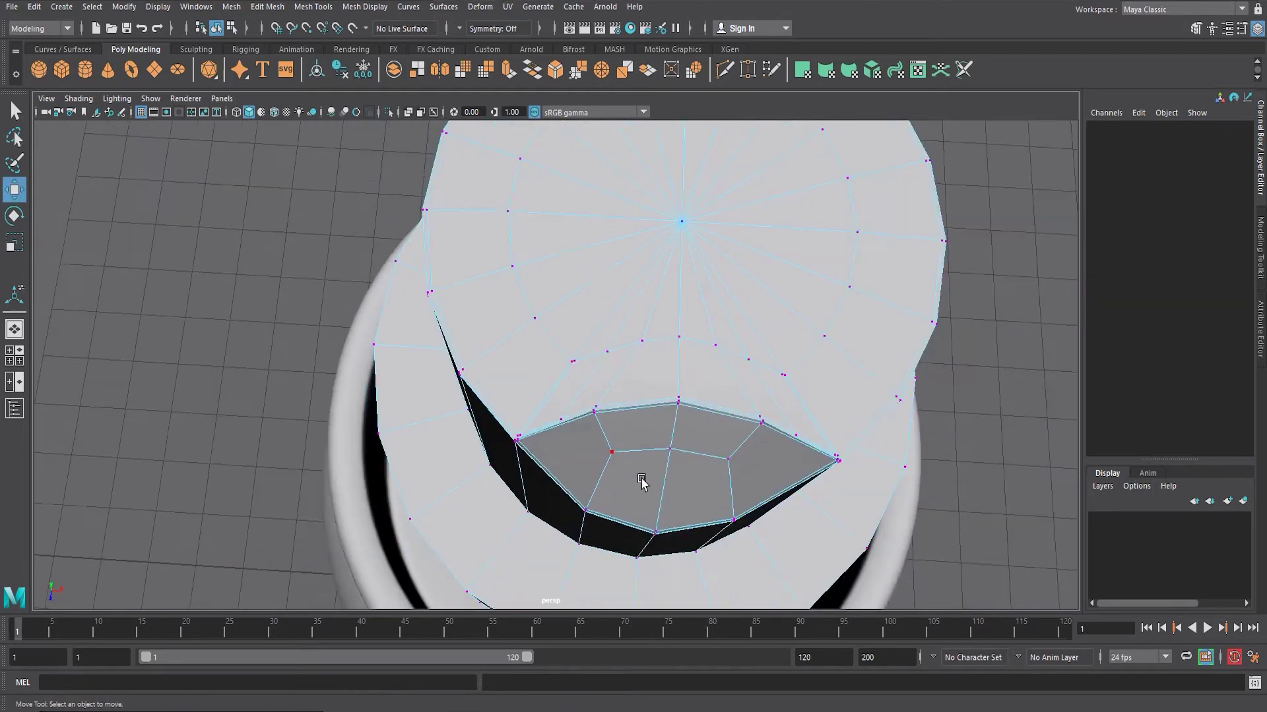
{"action": "right_click_drag", "start_coordinate": [644, 481], "coordinate": [763, 444], "text": "alt"}
{"action": "right_click_drag", "start_coordinate": [684, 339], "coordinate": [684, 300]}
{"action": "key", "text": "w"}
{"action": "mouse_move", "coordinate": [540, 323]}
{"action": "left_mouse_down", "text": "alt"}
{"action": "mouse_move", "coordinate": [469, 345]}
{"action": "mouse_move", "coordinate": [332, 356]}
{"action": "left_mouse_up", "text": "alt"}
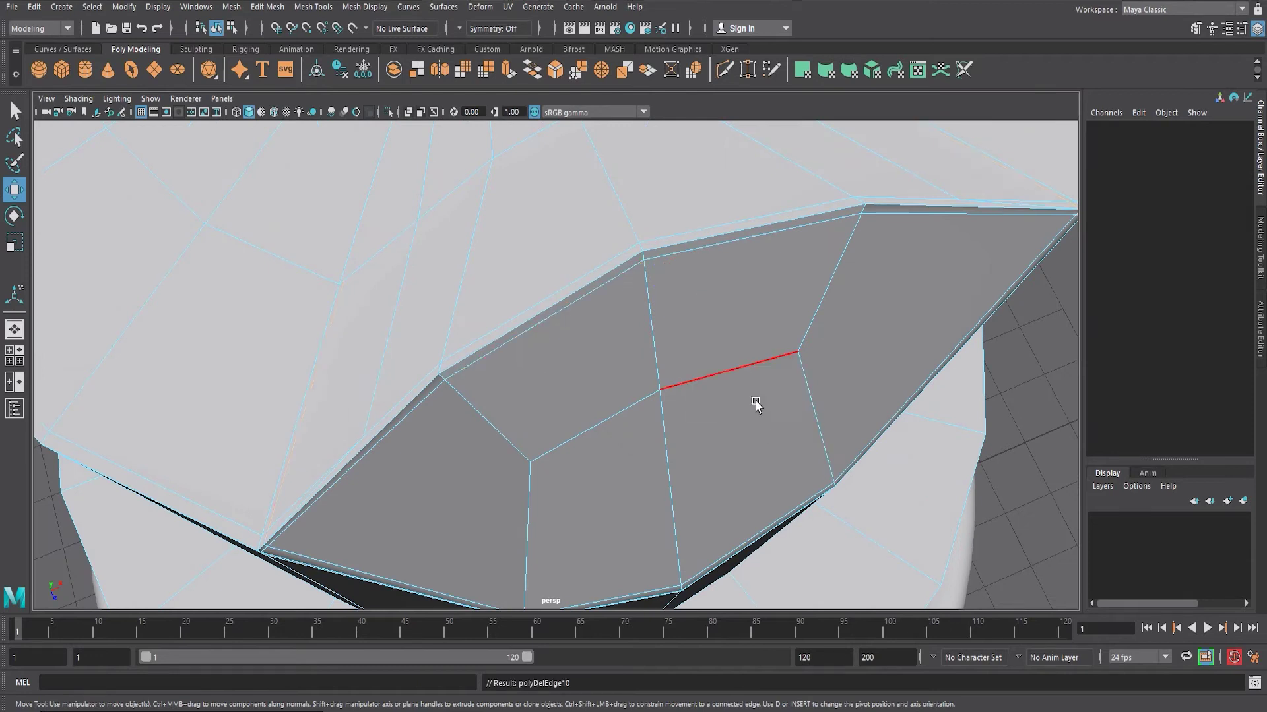
{"action": "key", "text": "space"}
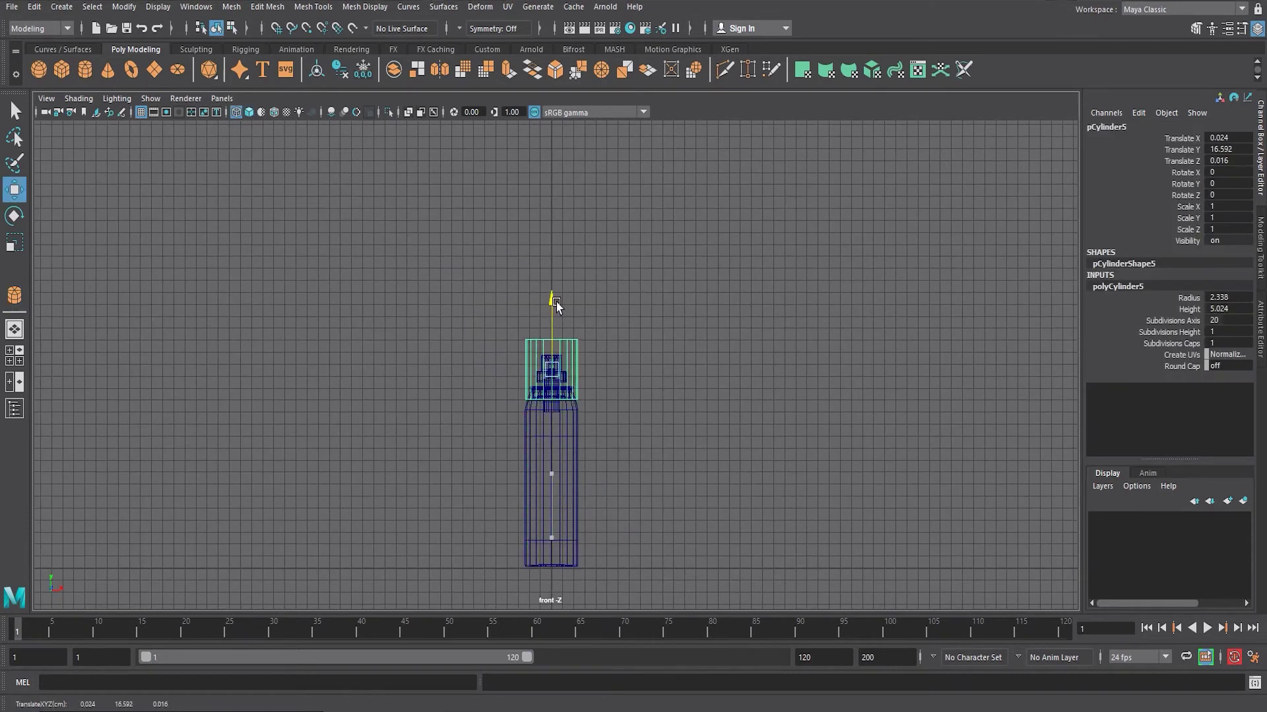
Extrude the new cap cylinder's rim edge loop
{"action": "left_click_drag", "start_coordinate": [554, 165], "coordinate": [555, 169]}
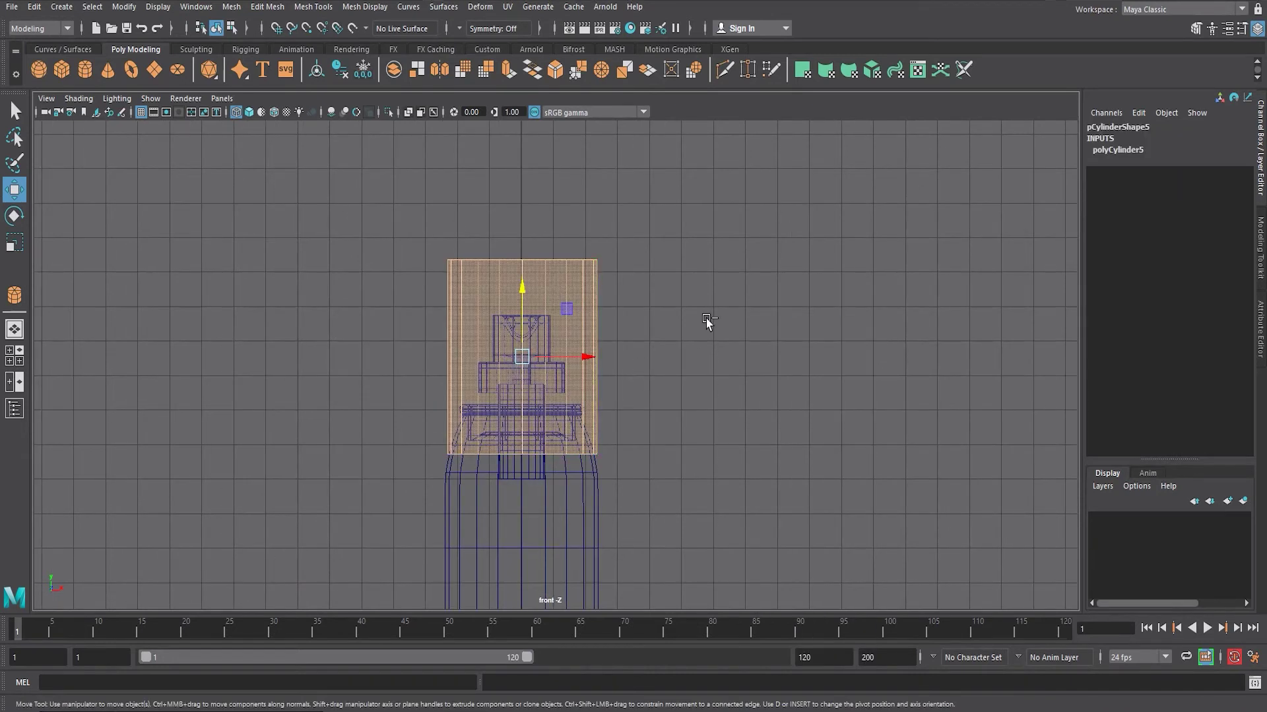
{"action": "left_click", "coordinate": [708, 319]}
{"action": "key", "text": "space"}
{"action": "left_click_drag", "start_coordinate": [821, 198], "coordinate": [739, 260]}
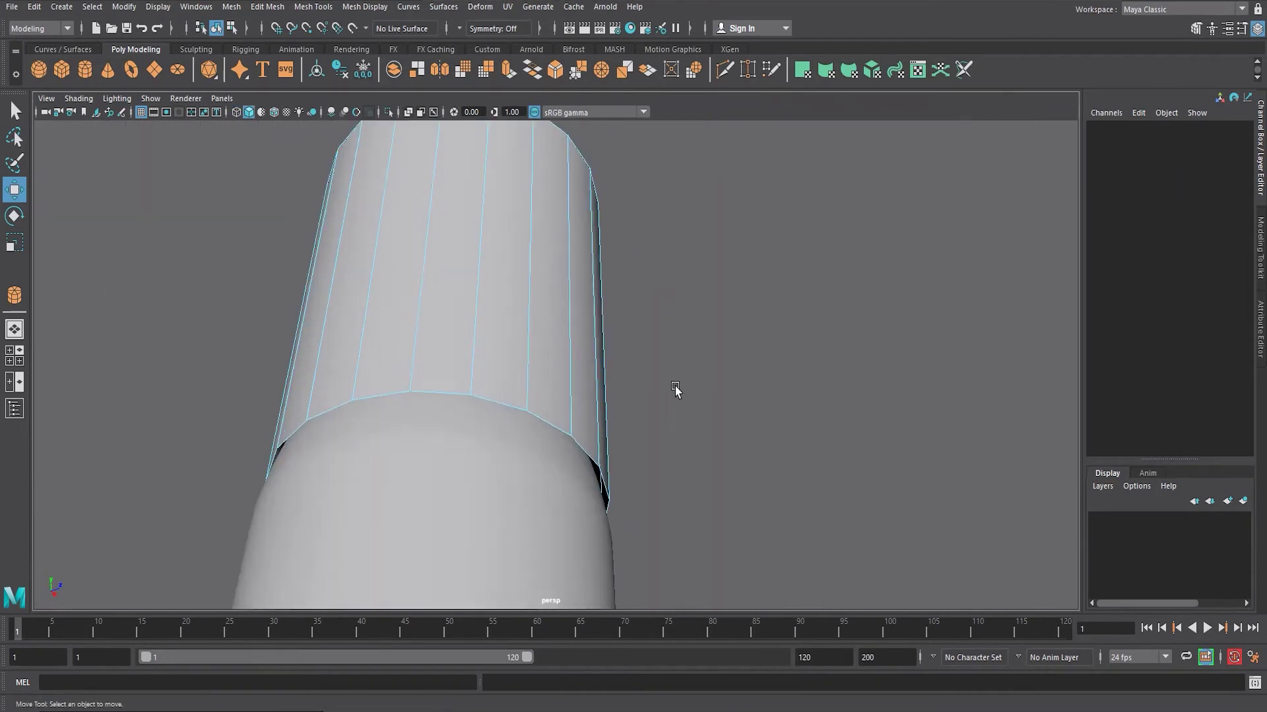
{"action": "right_click_drag", "start_coordinate": [706, 331], "coordinate": [709, 303]}
{"action": "double_click", "coordinate": [577, 400]}
{"action": "key", "text": "ctrl+e"}
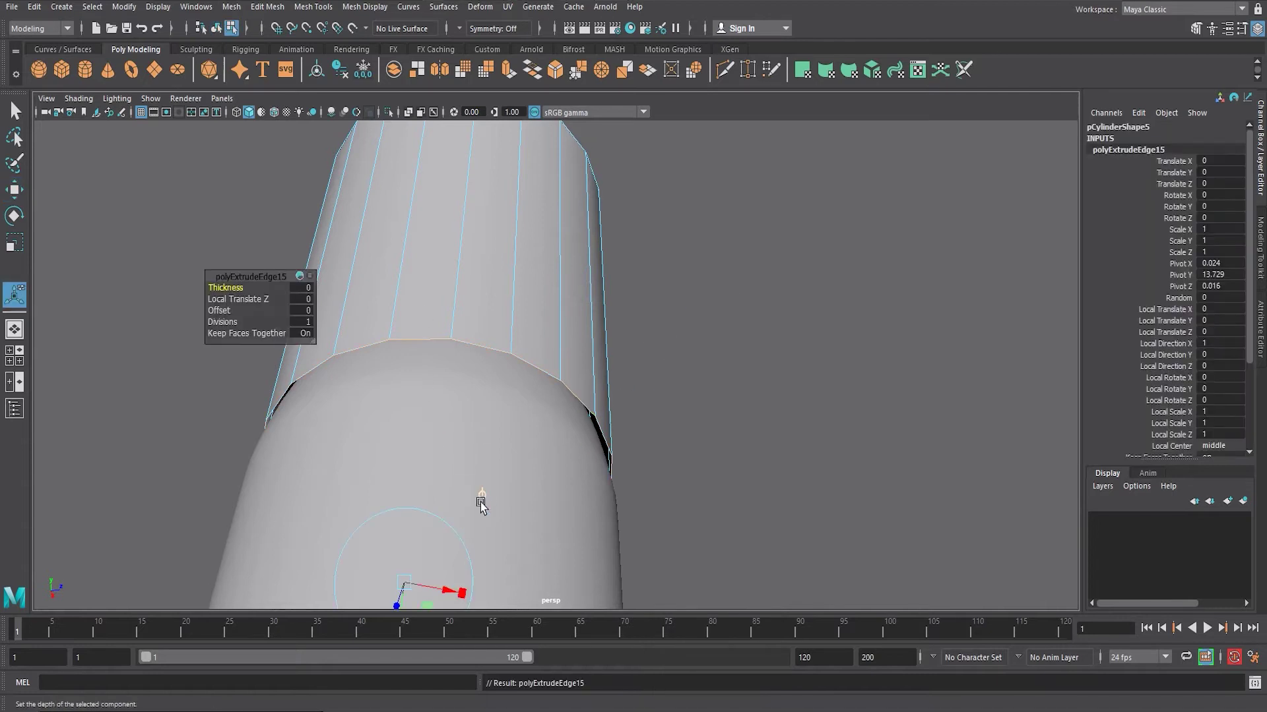
Extrude the cap's top faces twice, recessing and shrinking the inner top
{"action": "left_click", "coordinate": [15, 163]}
{"action": "key", "text": "space"}
{"action": "key", "text": "space"}
{"action": "left_click_drag", "start_coordinate": [396, 269], "coordinate": [390, 208]}
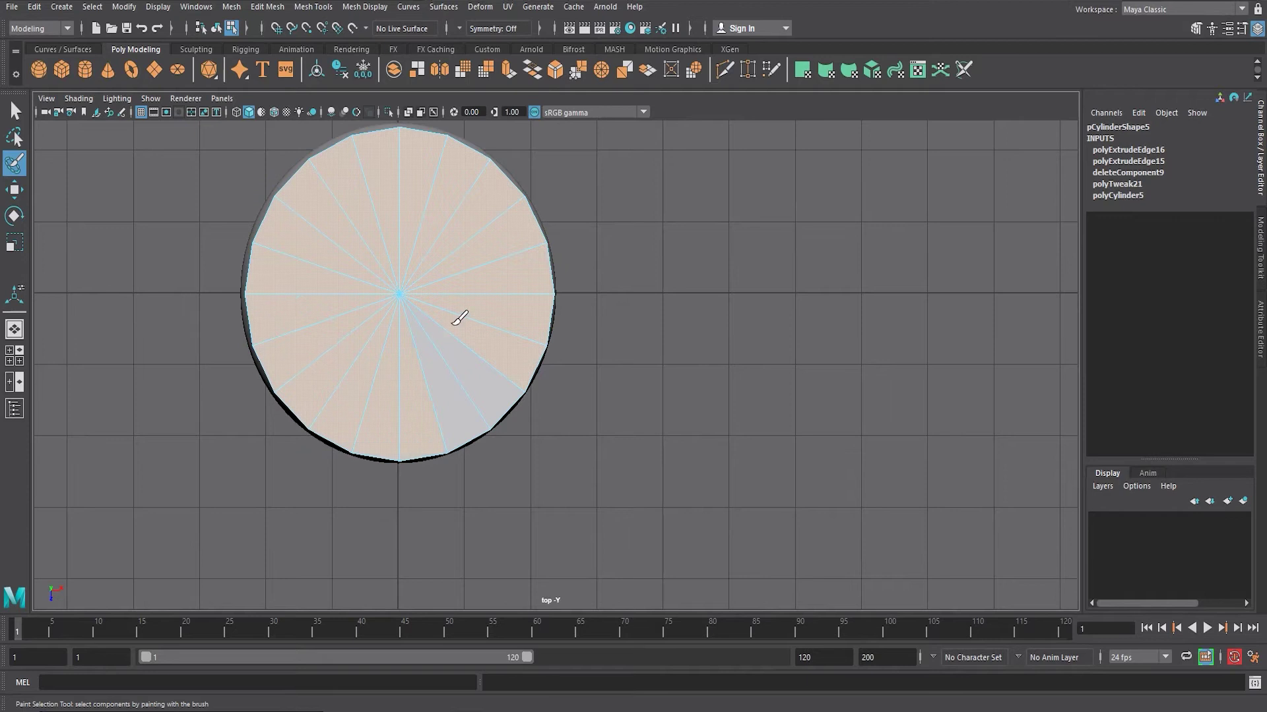
{"action": "key", "text": "space"}
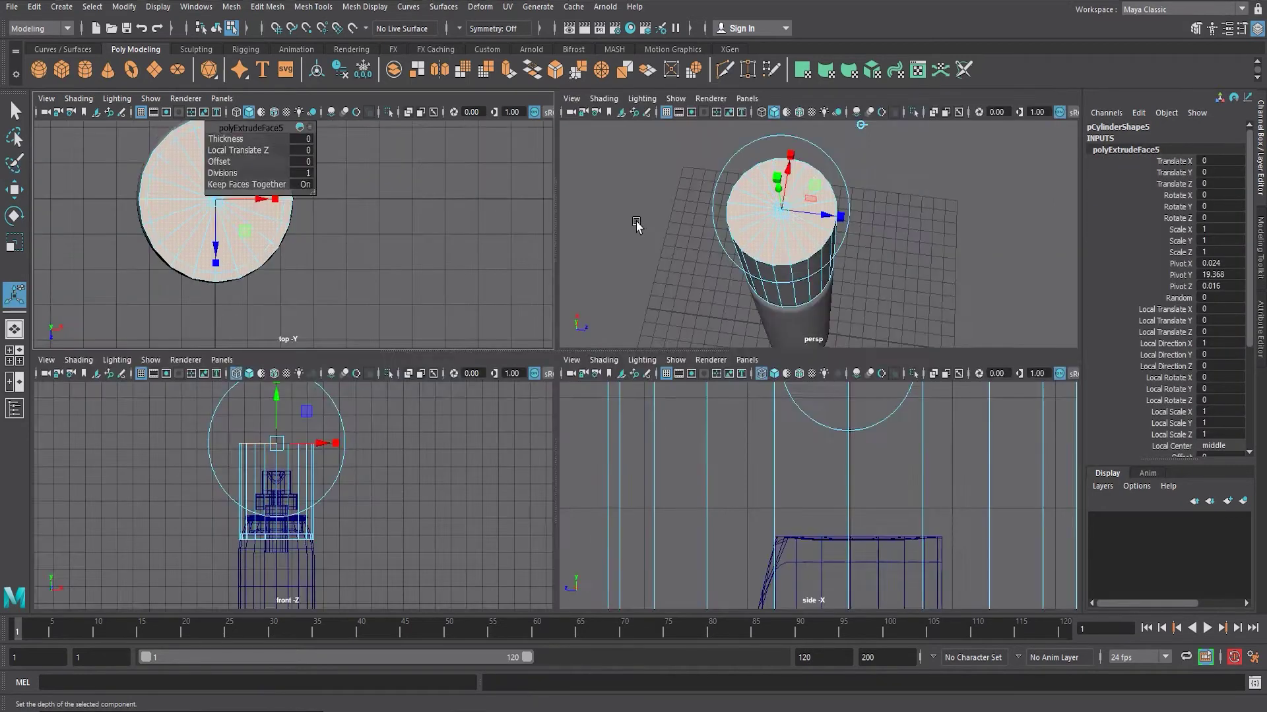
{"action": "key", "text": "space"}
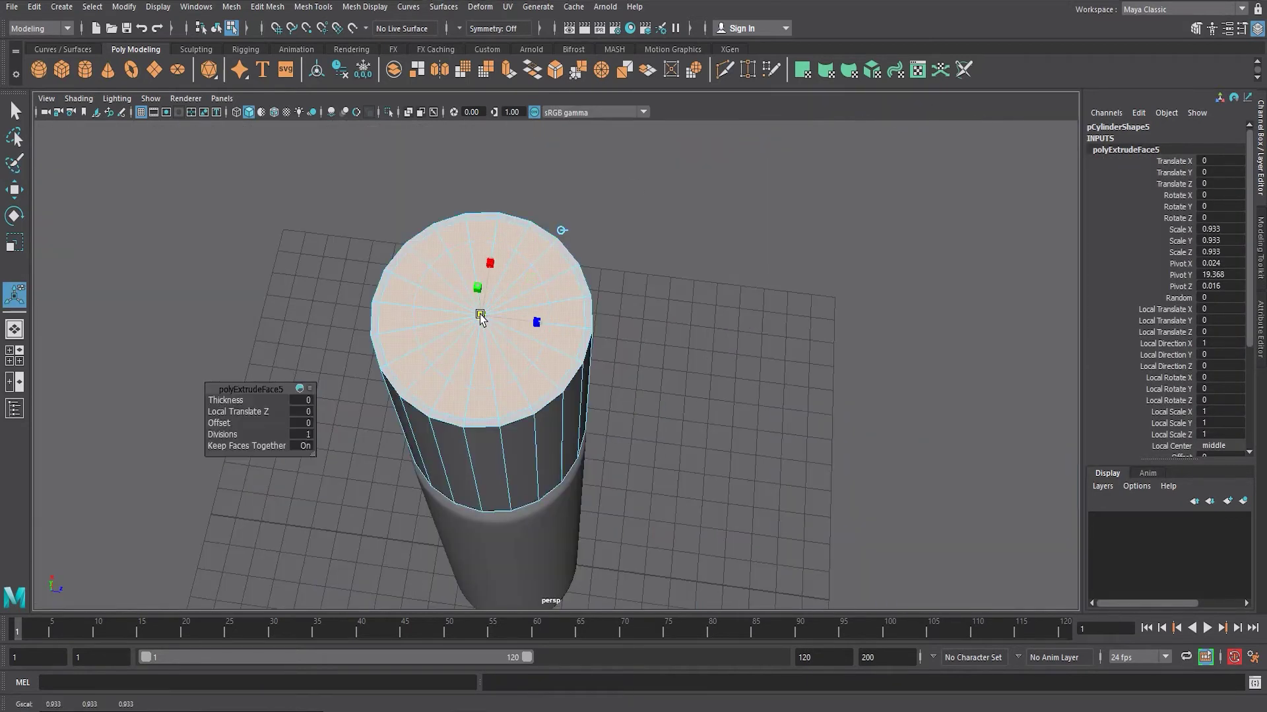
{"action": "scroll", "coordinate": [506, 401], "scroll_direction": "up", "scroll_amount": 3}
{"action": "key", "text": "ctrl+e"}
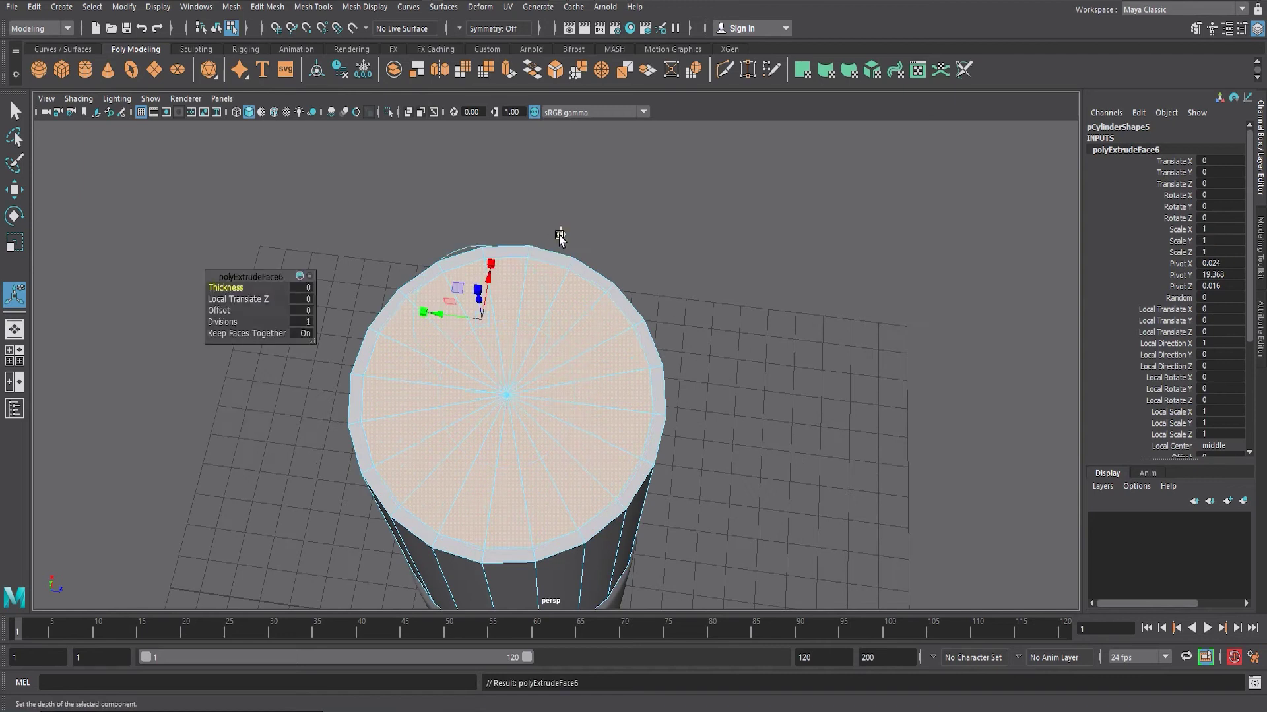
{"action": "left_click_drag", "start_coordinate": [500, 403], "coordinate": [533, 214], "text": "alt"}
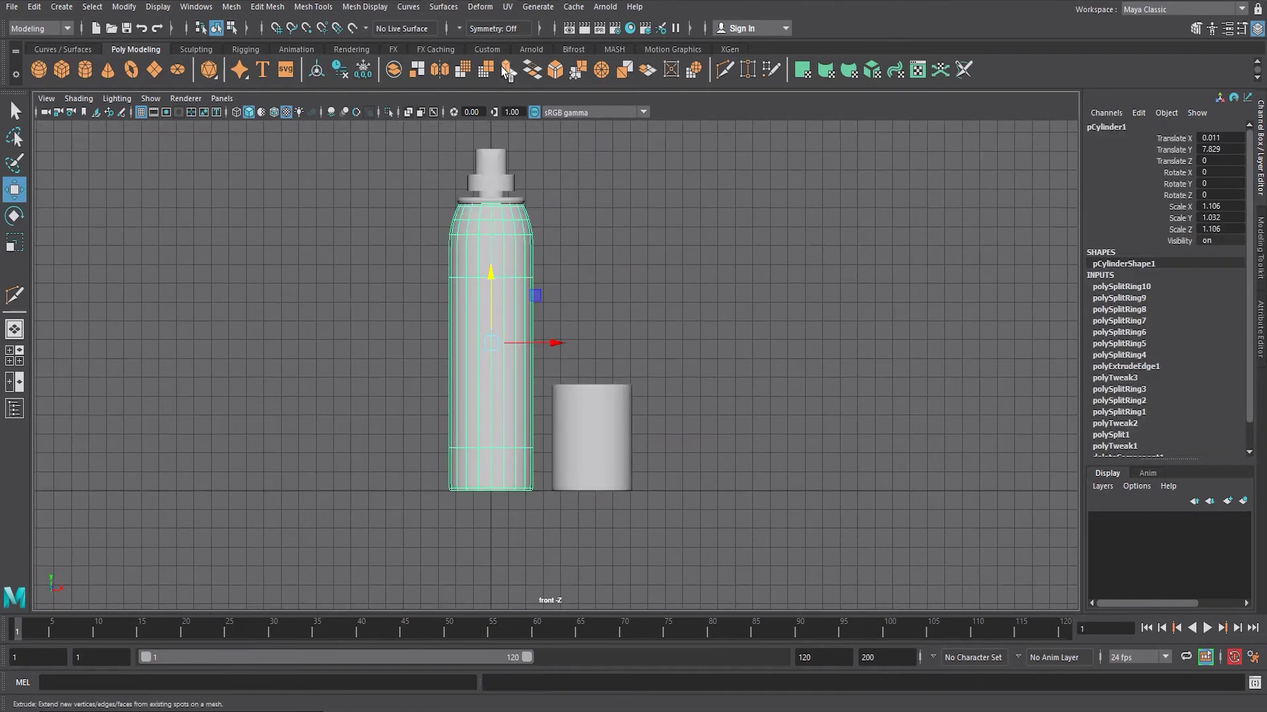
Apply a Planar Mapping UV projection to the bottle body
{"action": "left_click", "coordinate": [508, 6]}
{"action": "left_click", "coordinate": [647, 151]}
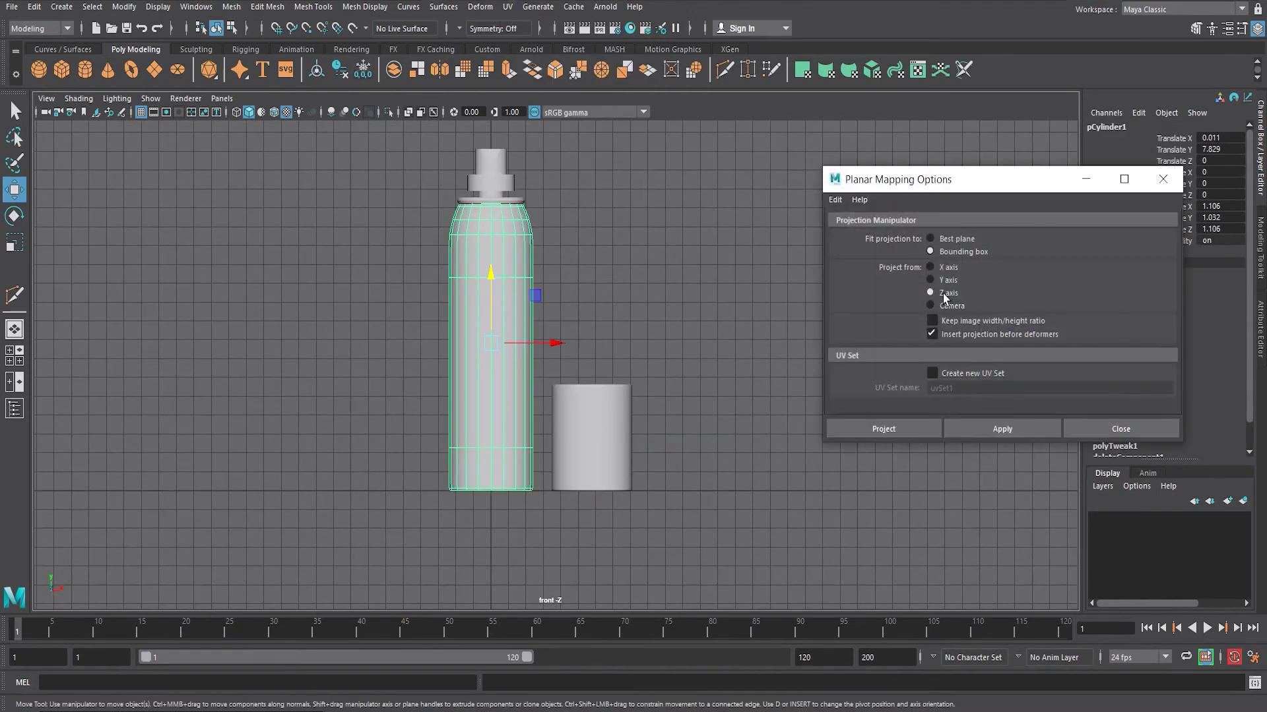
{"action": "left_click", "coordinate": [896, 428]}
{"action": "key", "text": "space"}
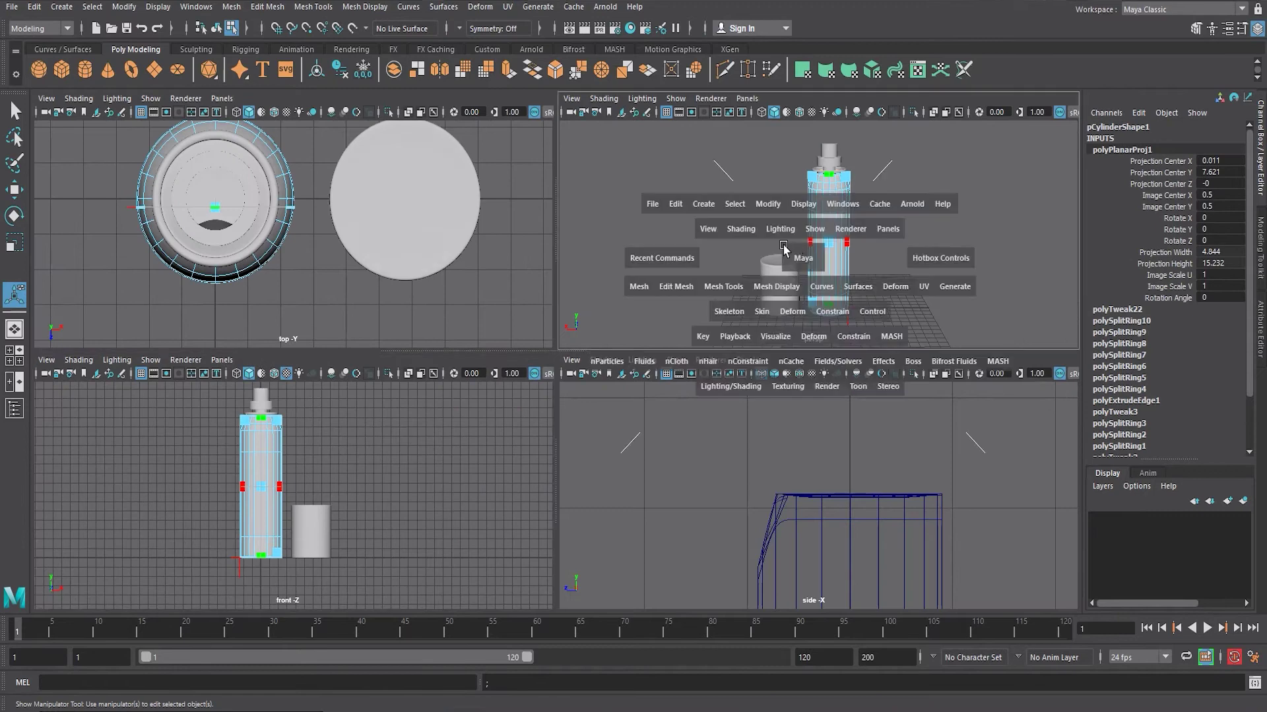
Open the UV Editor and select seam edges around the bottle's underside for cutting
{"action": "left_click", "coordinate": [507, 7]}
{"action": "left_click", "coordinate": [528, 33]}
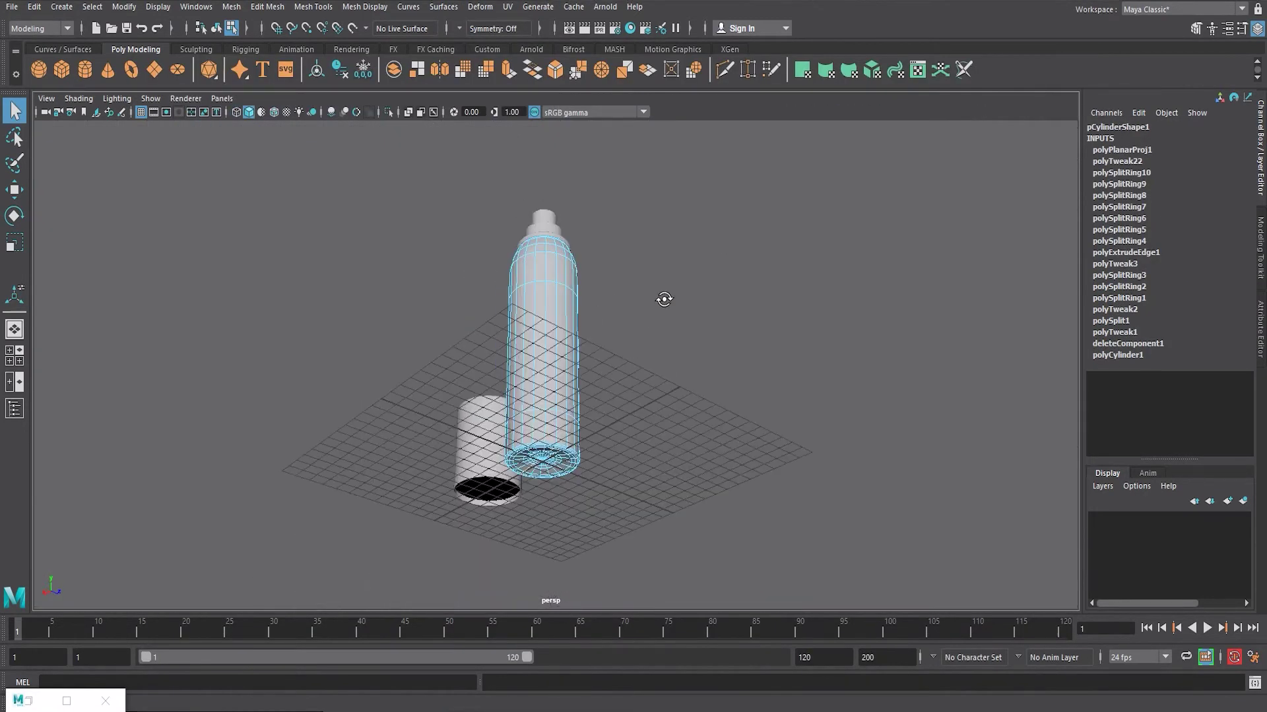
{"action": "left_click_drag", "start_coordinate": [664, 299], "coordinate": [634, 391], "text": "alt"}
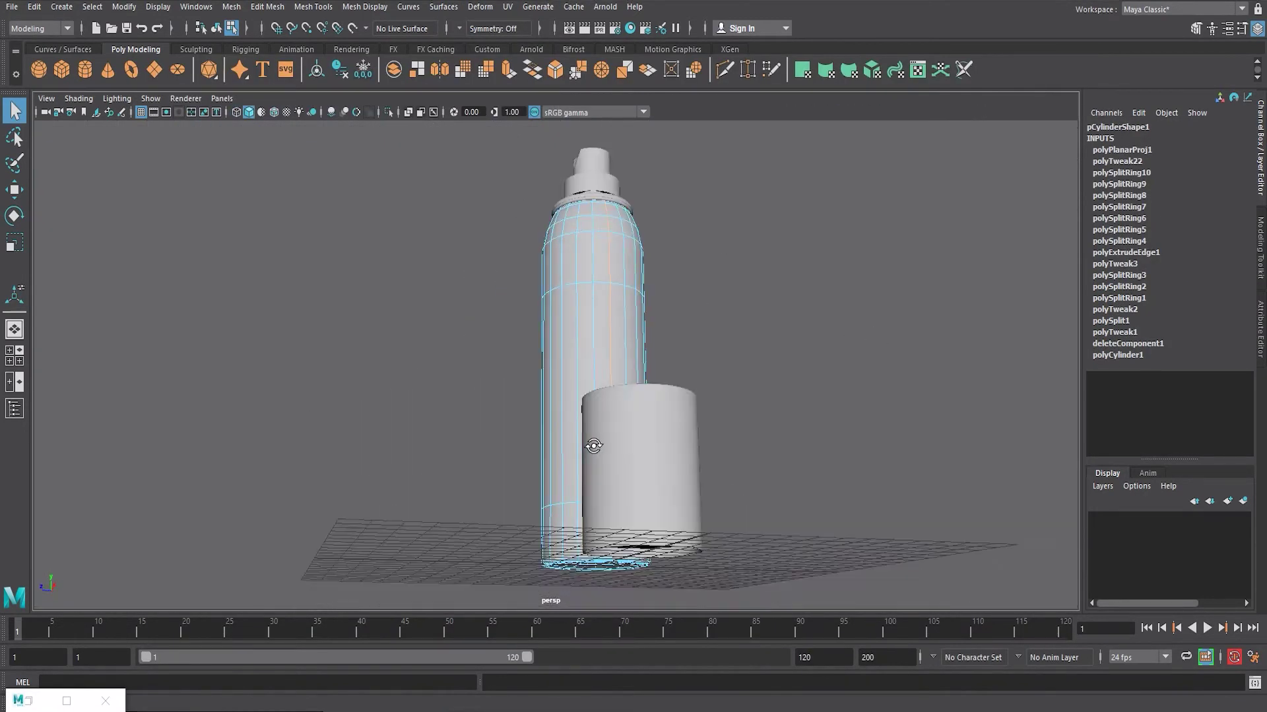
{"action": "scroll", "coordinate": [695, 331], "scroll_direction": "up", "scroll_amount": 5}
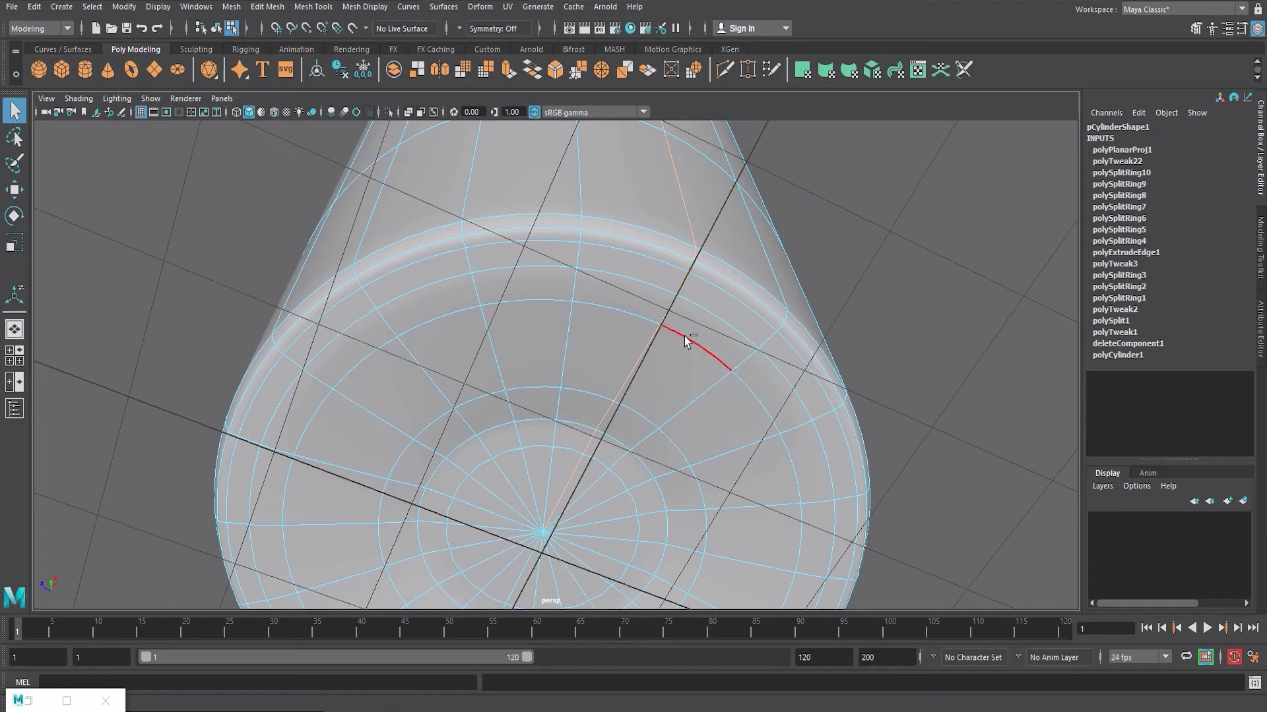
{"action": "left_click", "coordinate": [140, 111]}
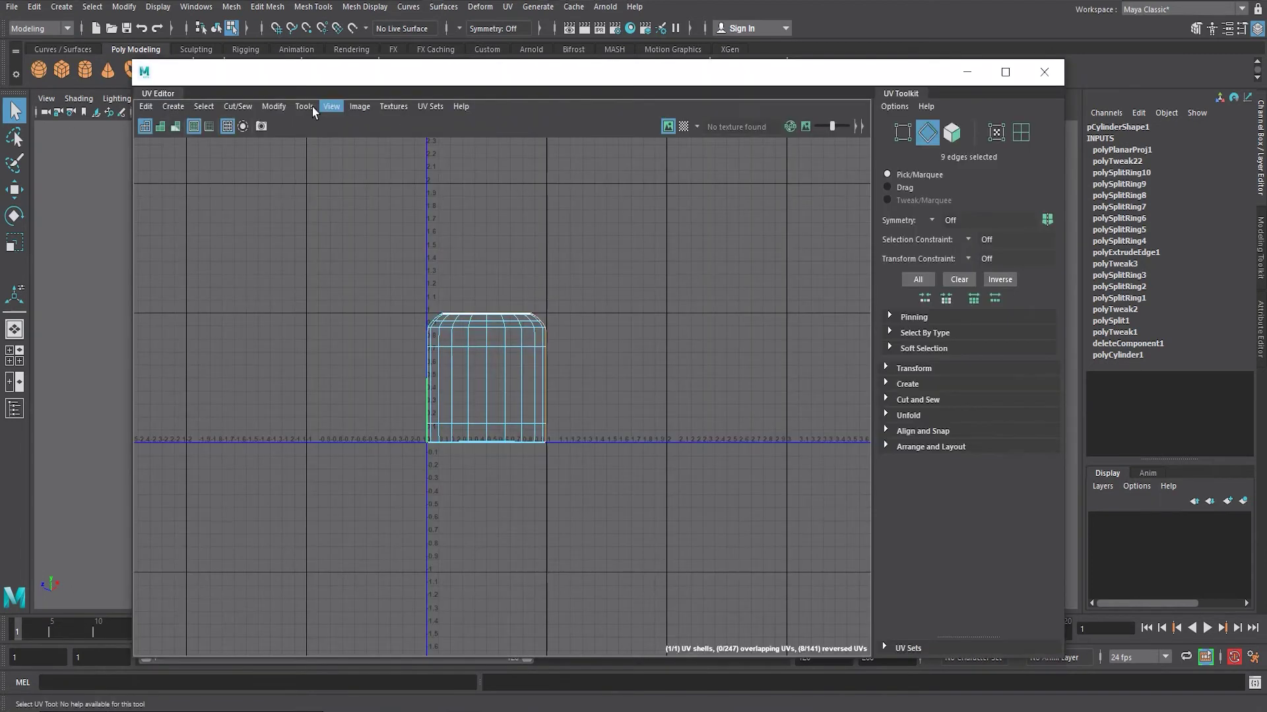
{"action": "left_click", "coordinate": [238, 106]}
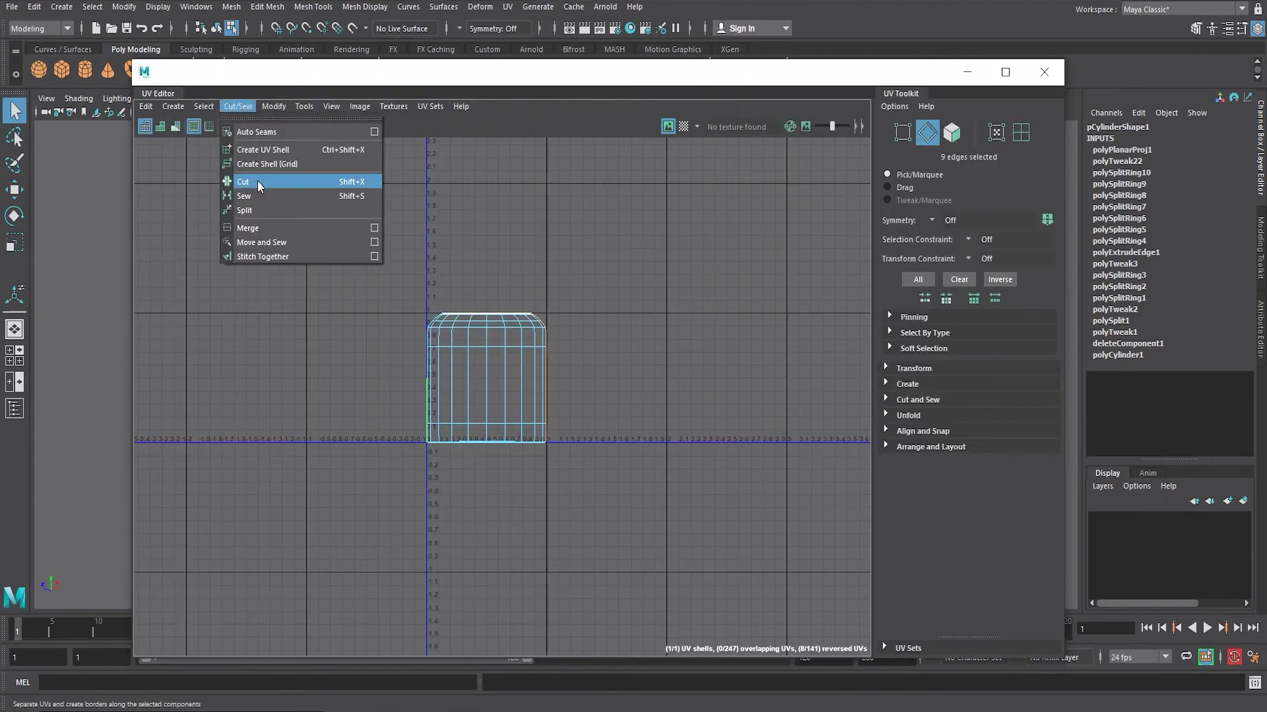
Cut the bottle's UVs along both sets of seam edges and unfold the shell
{"action": "left_click", "coordinate": [257, 181]}
{"action": "left_click_drag", "start_coordinate": [850, 80], "coordinate": [770, 654]}
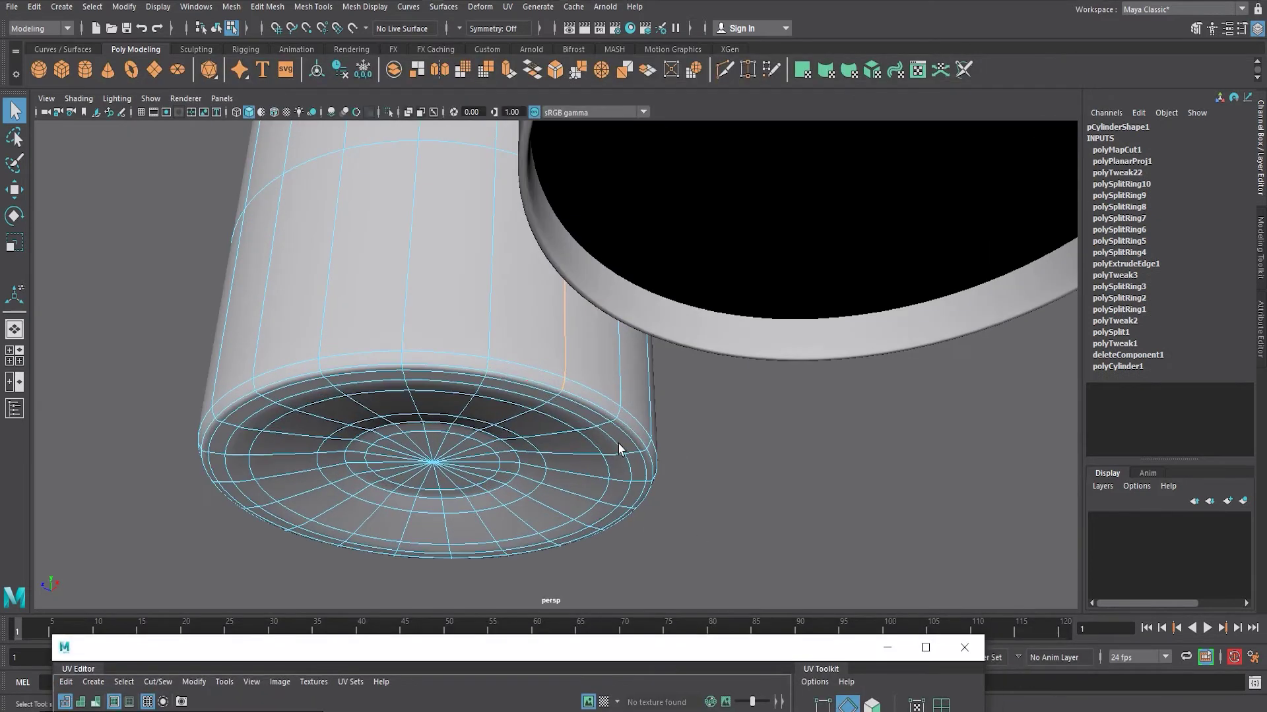
{"action": "left_click_drag", "start_coordinate": [562, 636], "coordinate": [670, 380]}
{"action": "left_click", "coordinate": [265, 426]}
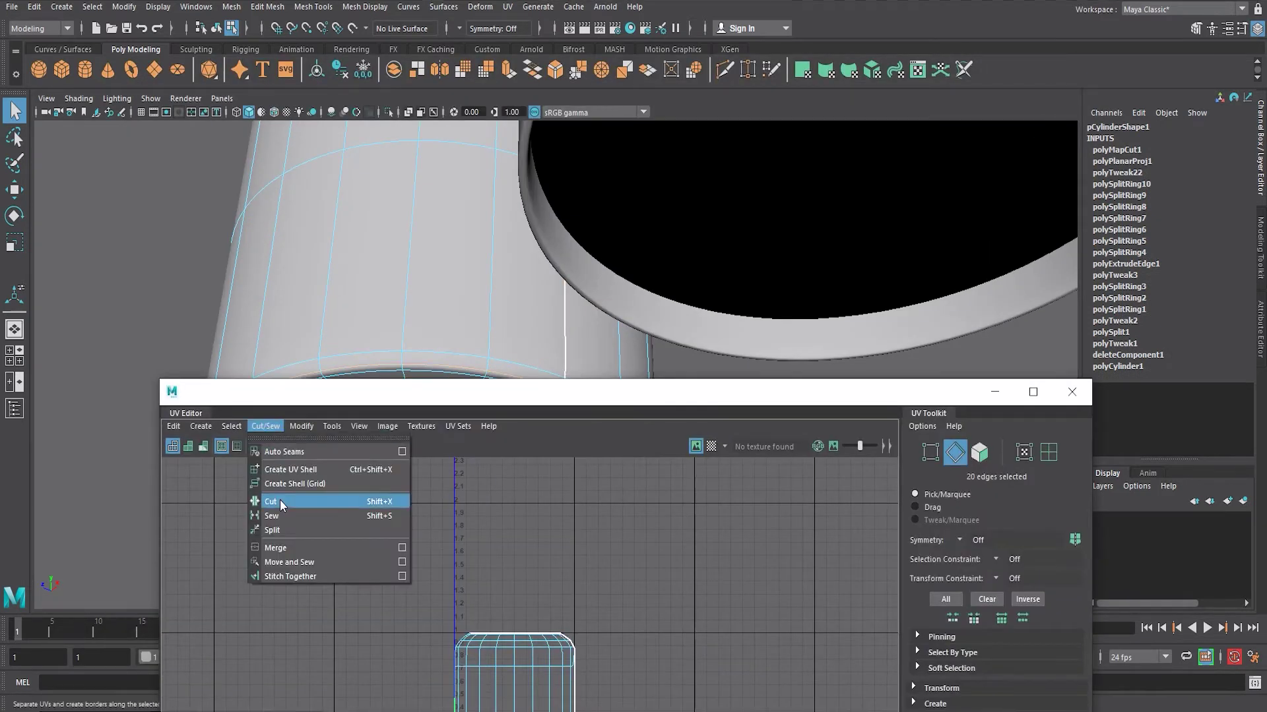
{"action": "left_click", "coordinate": [280, 500]}
{"action": "right_click_drag", "start_coordinate": [584, 537], "coordinate": [602, 613]}
{"action": "left_click", "coordinate": [340, 426]}
{"action": "left_click", "coordinate": [356, 581]}
Scale the unfolded shell down, rotate it upright and move it into the 0–1 texture square
{"action": "left_click_drag", "start_coordinate": [729, 391], "coordinate": [723, 200]}
{"action": "scroll", "coordinate": [572, 402], "scroll_direction": "up", "scroll_amount": 5}
{"action": "right_click_drag", "start_coordinate": [538, 482], "coordinate": [500, 466]}
{"action": "left_click_drag", "start_coordinate": [477, 495], "coordinate": [436, 498]}
{"action": "key", "text": "e"}
{"action": "mouse_move", "coordinate": [558, 514]}
{"action": "left_mouse_down"}
{"action": "mouse_move", "coordinate": [528, 441]}
{"action": "mouse_move", "coordinate": [480, 418]}
{"action": "left_mouse_up"}
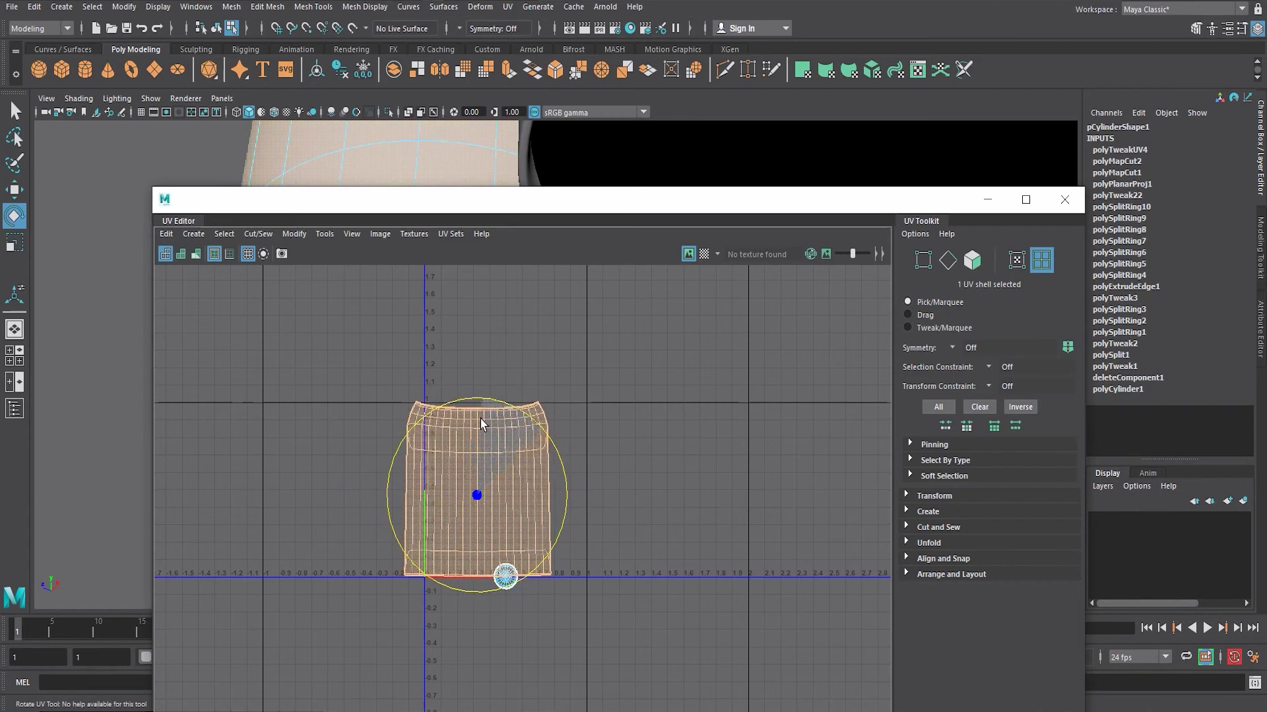
{"action": "key", "text": "r"}
{"action": "key", "text": "f"}
{"action": "left_click_drag", "start_coordinate": [502, 482], "coordinate": [488, 481]}
{"action": "key", "text": "w"}
{"action": "left_click_drag", "start_coordinate": [528, 691], "coordinate": [669, 656]}
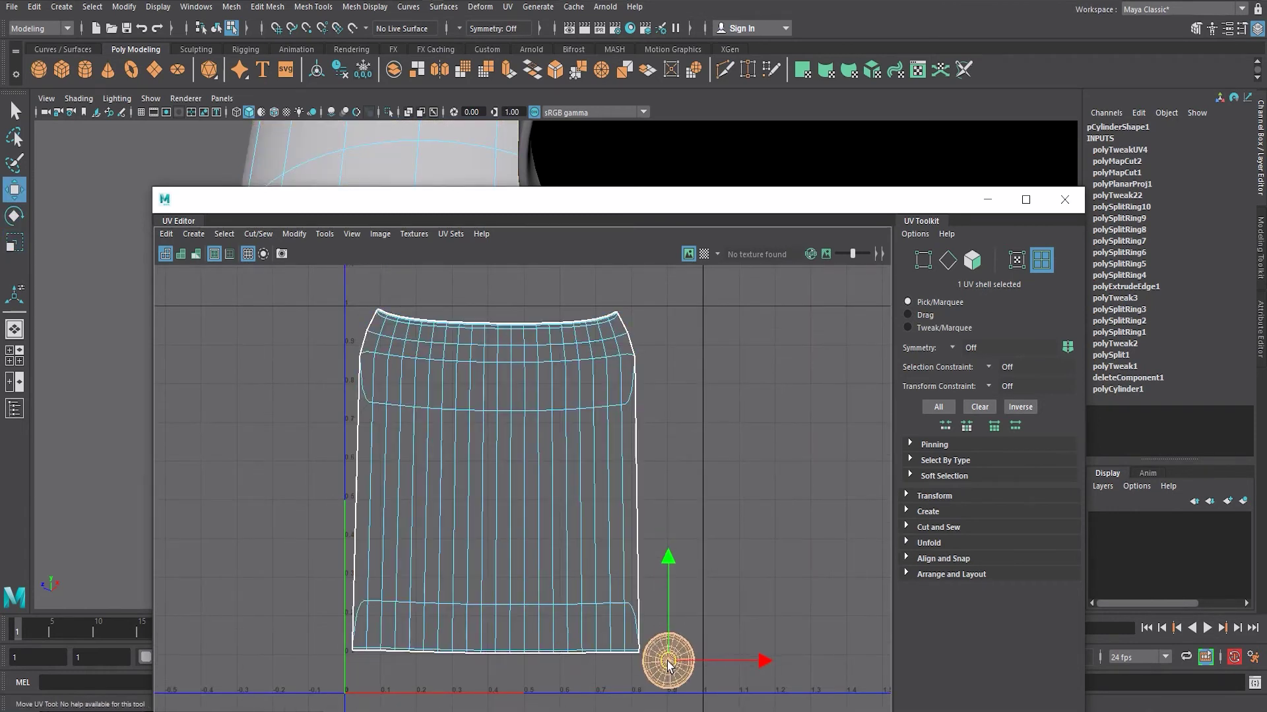
Straighten the shell slightly, then select all UV shells and open the UV Snapshot options
{"action": "left_click", "coordinate": [582, 515]}
{"action": "key", "text": "e"}
{"action": "left_click_drag", "start_coordinate": [584, 453], "coordinate": [584, 453]}
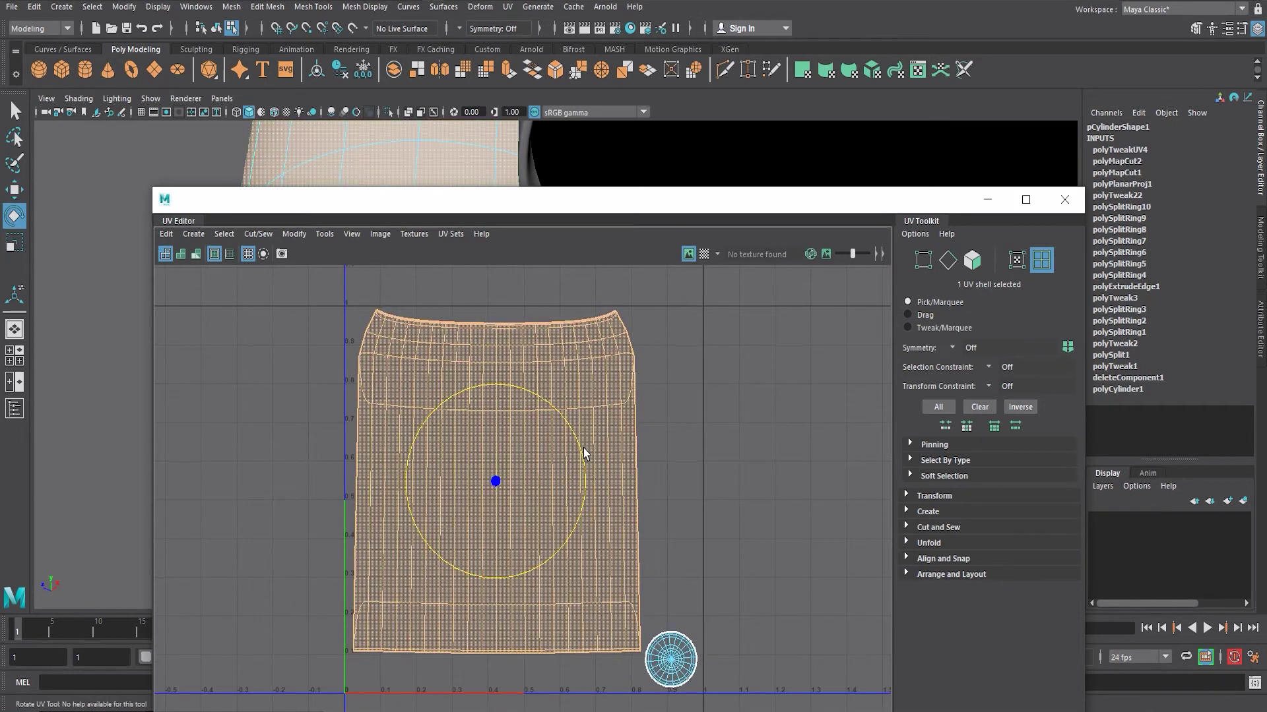
{"action": "scroll", "coordinate": [584, 453], "scroll_direction": "down", "scroll_amount": 5}
{"action": "left_click", "coordinate": [167, 234]}
{"action": "left_click", "coordinate": [197, 341]}
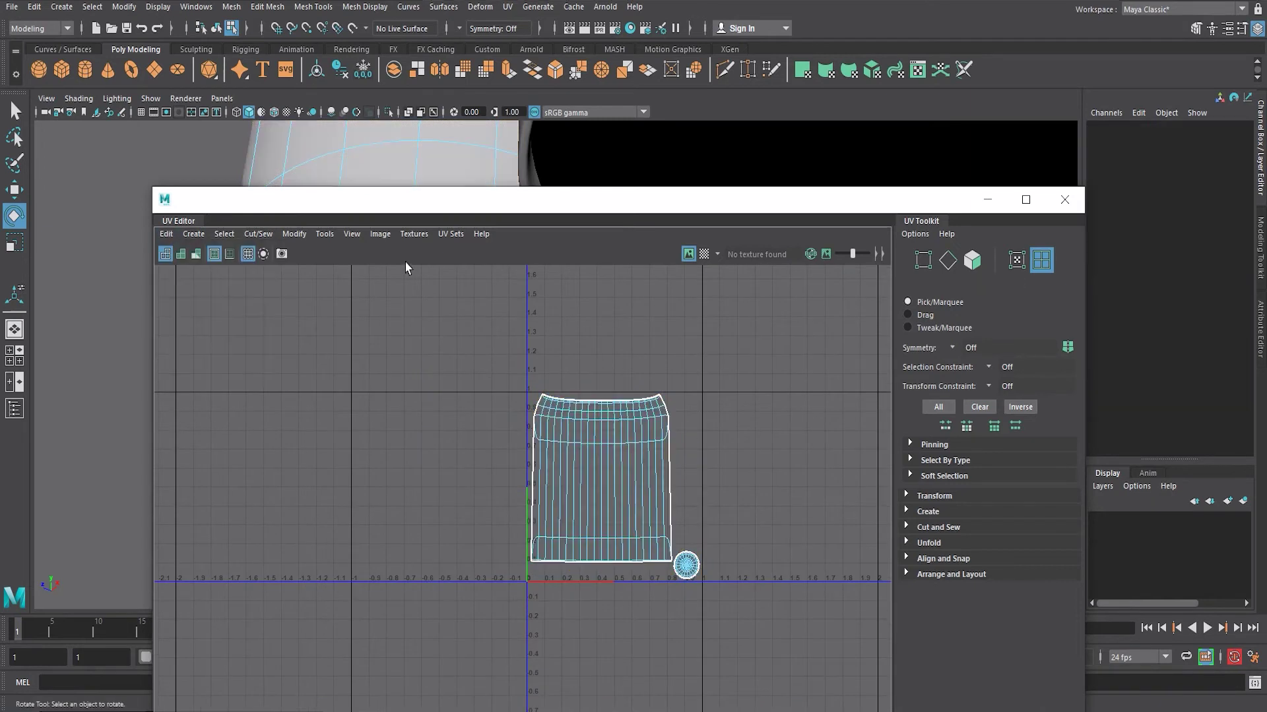
{"action": "left_click", "coordinate": [380, 233]}
{"action": "left_click", "coordinate": [396, 342]}
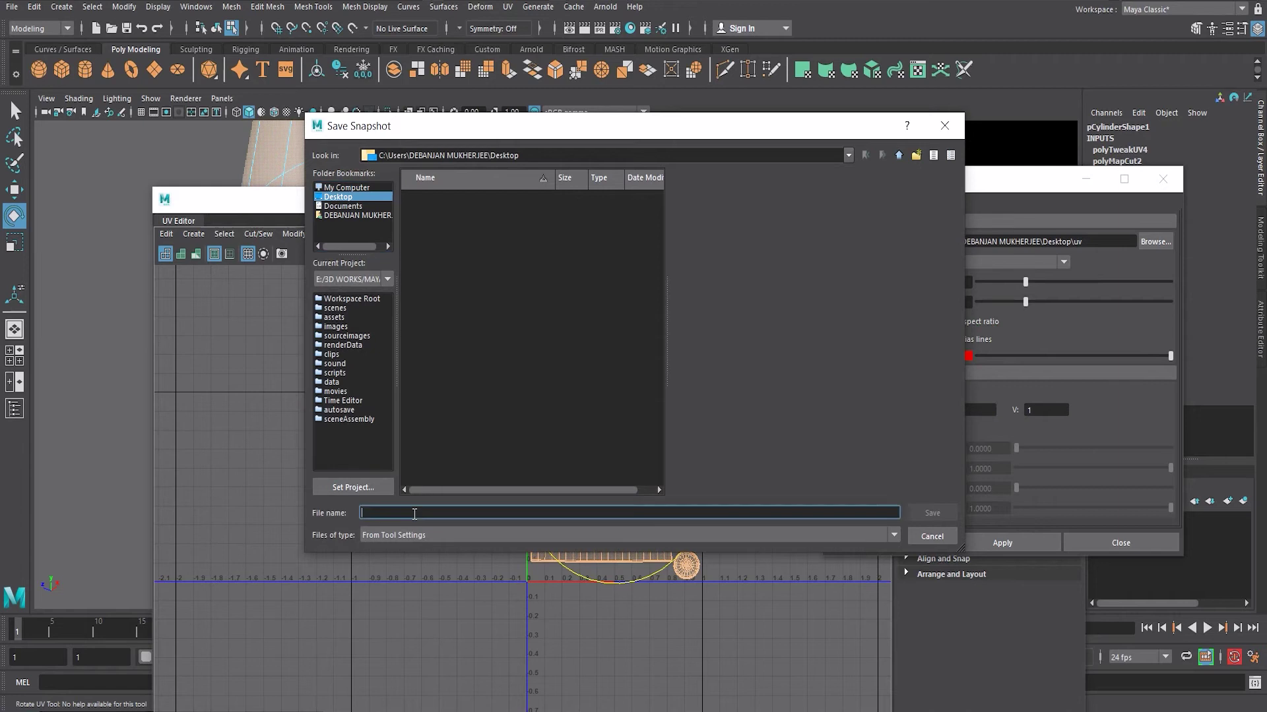
{"action": "type", "text": "uv"}
Save the 2048×2048 red-edged PNG snapshot 'uv', then open uv.png from the desktop in Photoshop
{"action": "left_click", "coordinate": [932, 532]}
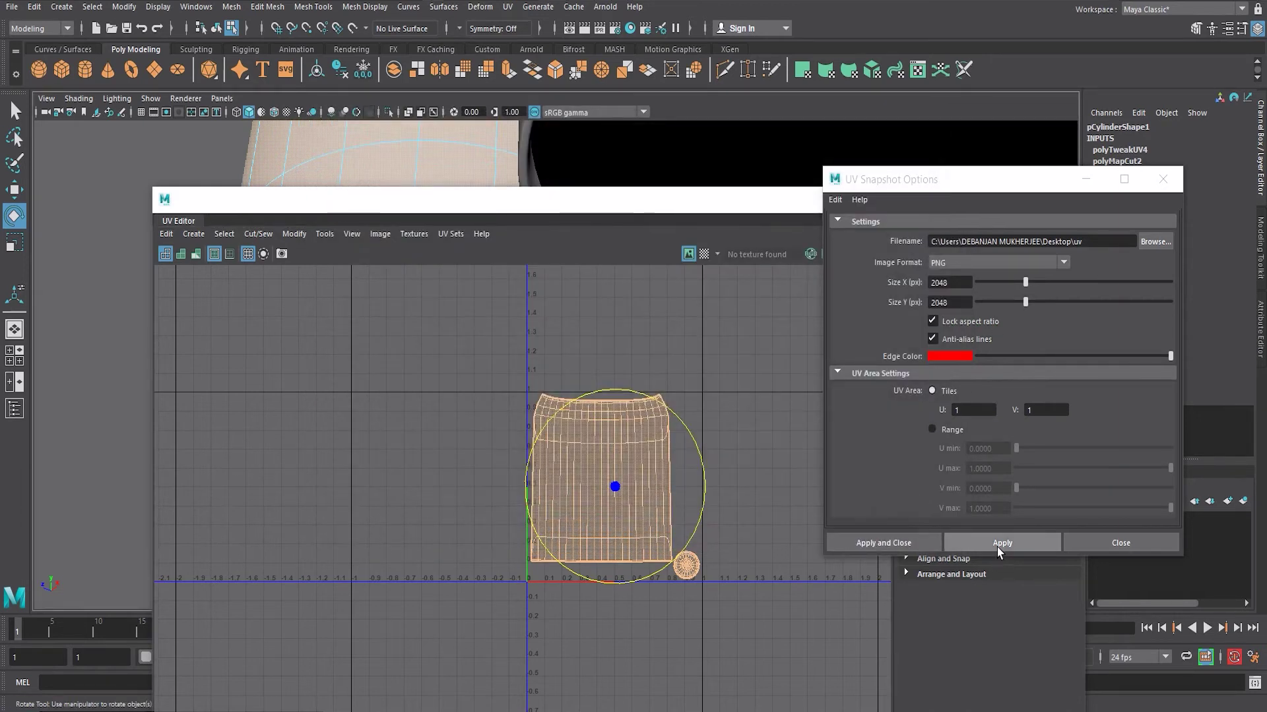
{"action": "left_click", "coordinate": [871, 546]}
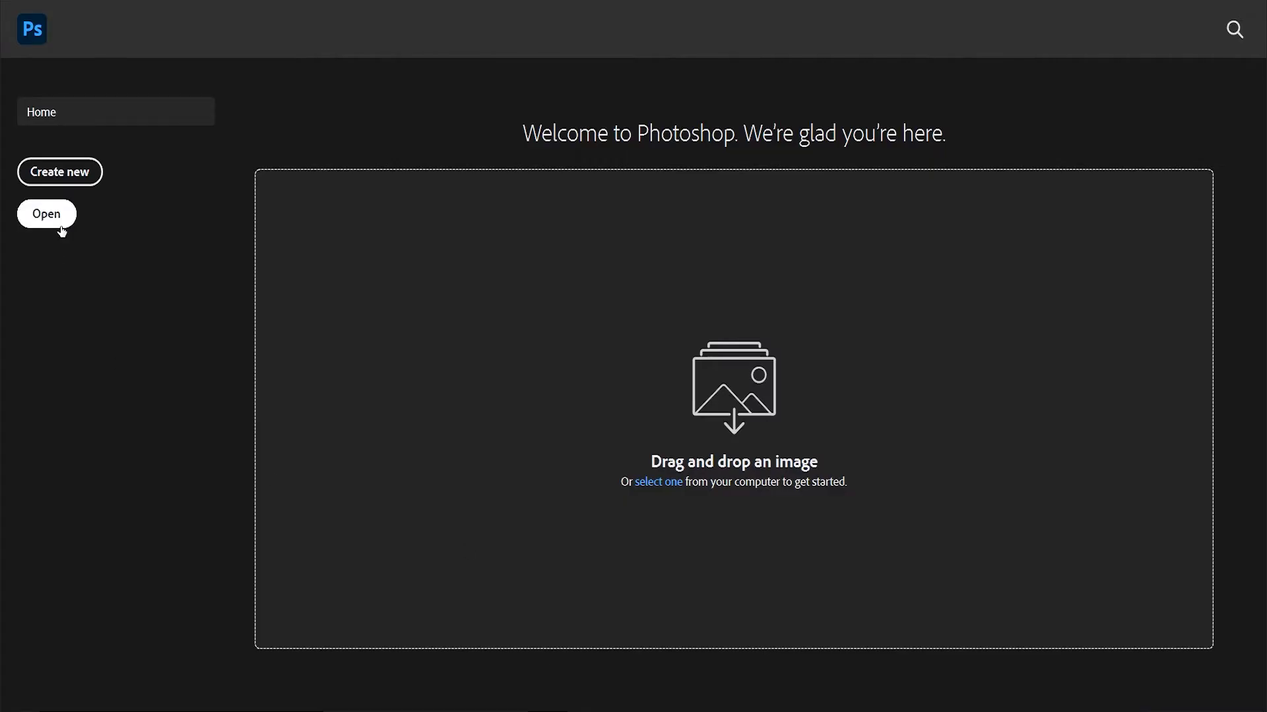
{"action": "left_click", "coordinate": [62, 231]}
{"action": "left_click", "coordinate": [66, 117]}
{"action": "left_click", "coordinate": [201, 142]}
{"action": "left_click", "coordinate": [513, 407]}
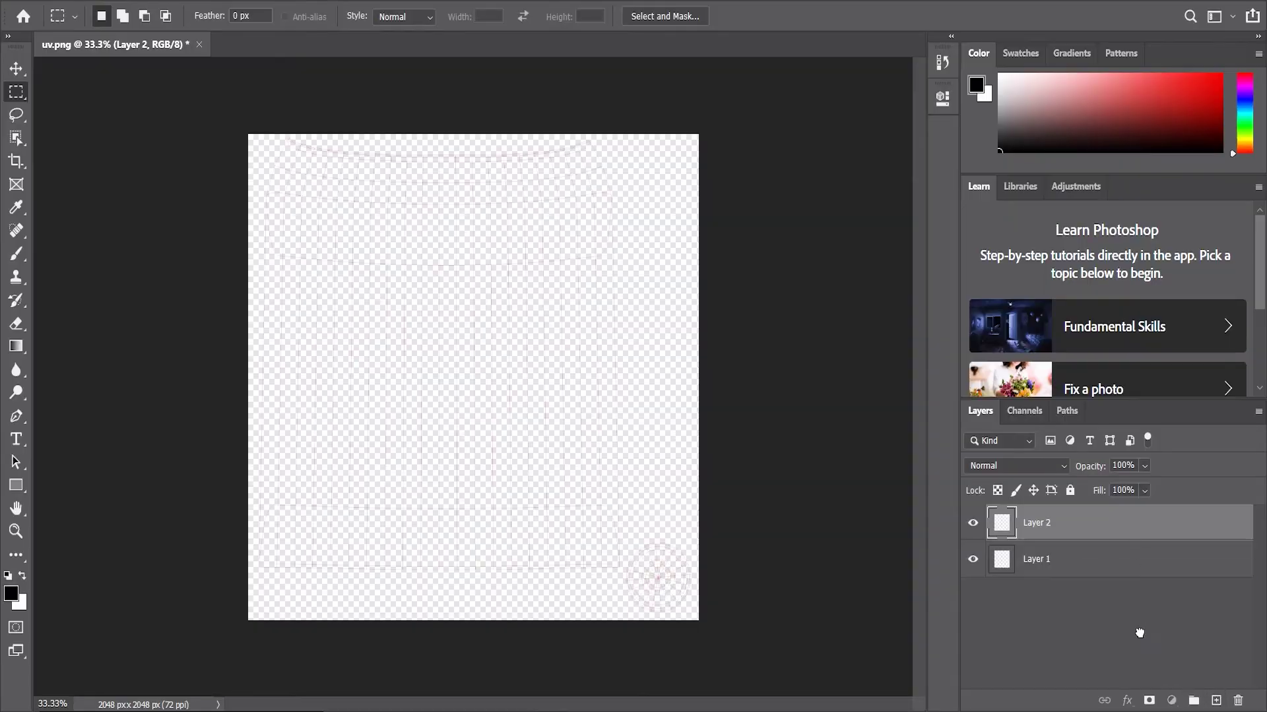
Fill the bottom layer white and scale the Axe Signature label over the UV layout
{"action": "left_click_drag", "start_coordinate": [1139, 632], "coordinate": [1140, 635]}
{"action": "key", "text": "ctrl+BackSpace"}
{"action": "left_click_drag", "start_coordinate": [526, 433], "coordinate": [406, 314]}
{"action": "mouse_move", "coordinate": [466, 383]}
{"action": "left_mouse_down"}
{"action": "mouse_move", "coordinate": [627, 588]}
{"action": "mouse_move", "coordinate": [629, 535]}
{"action": "left_mouse_up"}
{"action": "left_click_drag", "start_coordinate": [554, 523], "coordinate": [553, 523]}
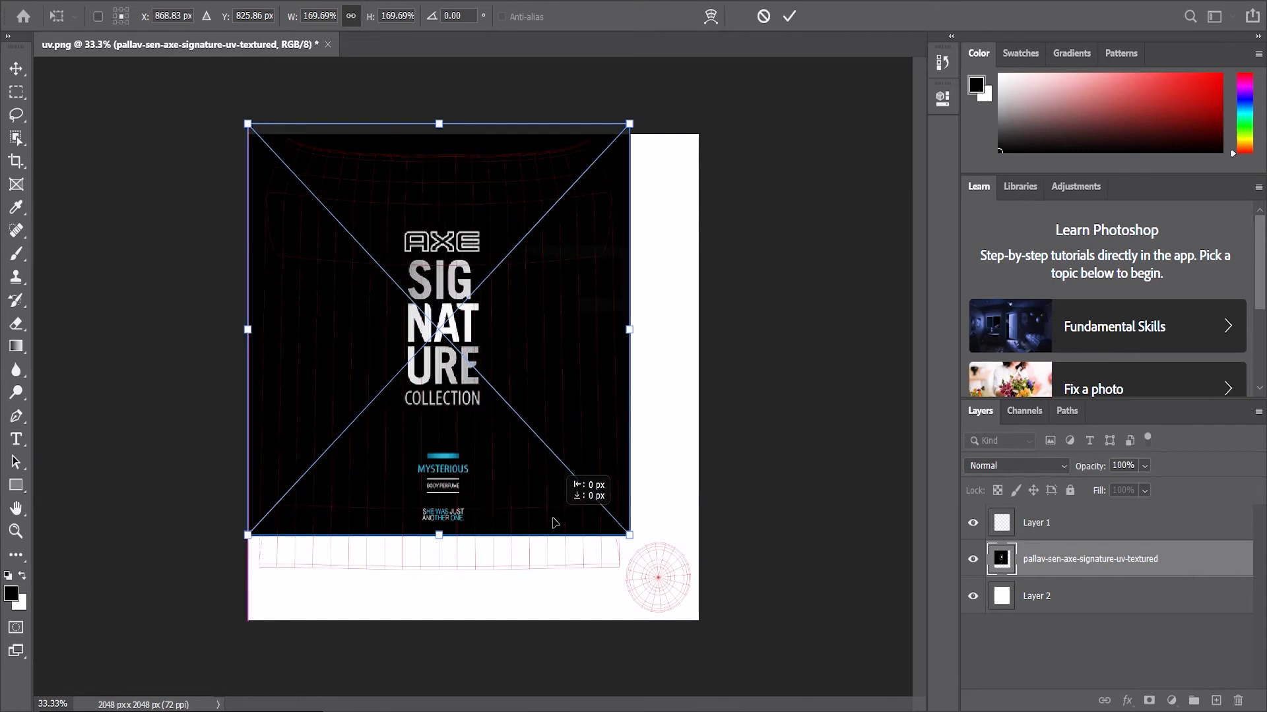
{"action": "key", "text": "Return"}
On a new layer, paint the remaining white areas black with a hard round brush
{"action": "left_click", "coordinate": [1215, 700]}
{"action": "key", "text": "b"}
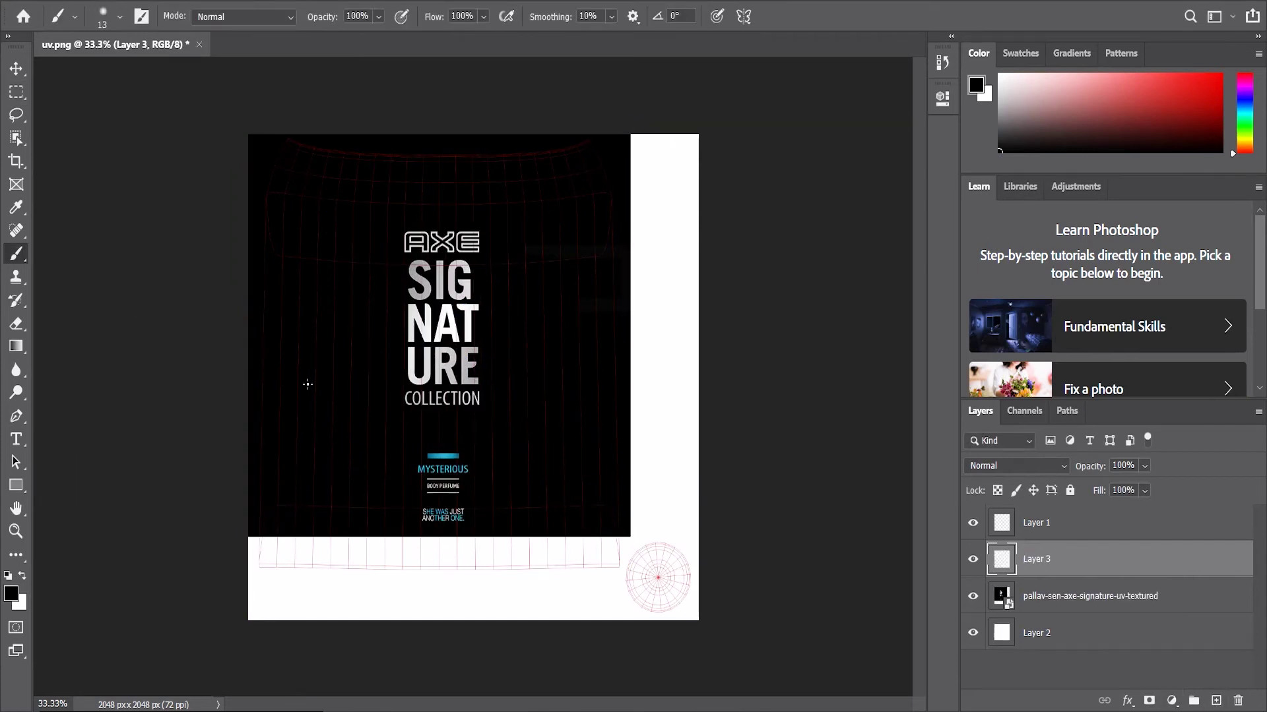
{"action": "left_click_drag", "start_coordinate": [570, 419], "coordinate": [580, 184]}
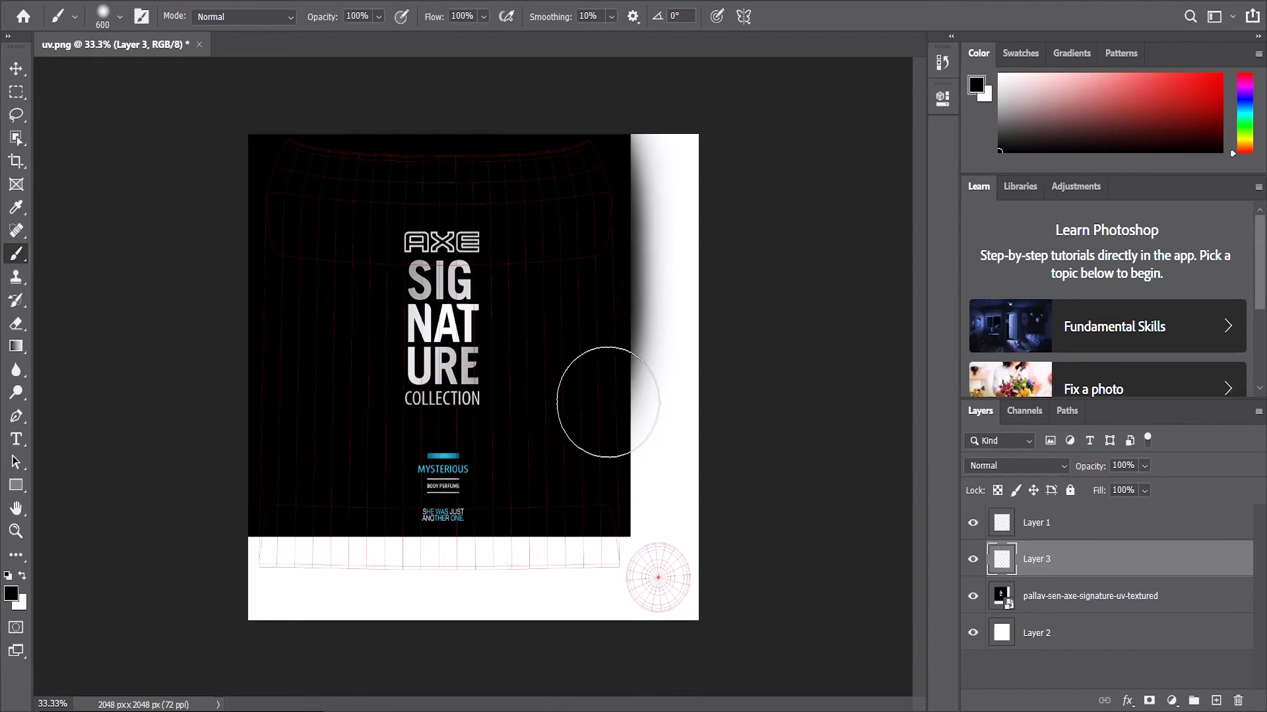
{"action": "left_click", "coordinate": [103, 16]}
{"action": "left_click", "coordinate": [32, 188]}
{"action": "left_click", "coordinate": [86, 274]}
{"action": "mouse_move", "coordinate": [663, 159]}
{"action": "left_mouse_down"}
{"action": "mouse_move", "coordinate": [622, 566]}
{"action": "mouse_move", "coordinate": [654, 641]}
{"action": "mouse_move", "coordinate": [565, 213]}
{"action": "left_mouse_up"}
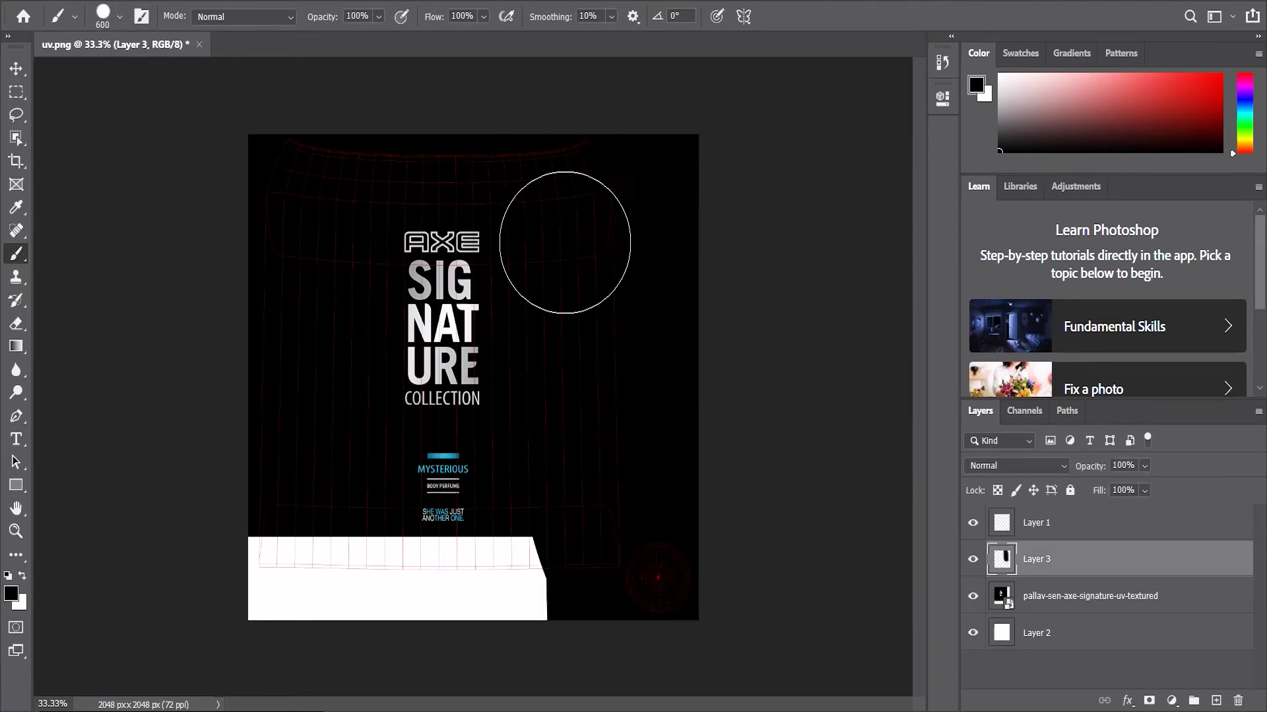
{"action": "mouse_move", "coordinate": [565, 466]}
{"action": "left_mouse_down"}
{"action": "mouse_move", "coordinate": [481, 622]}
{"action": "mouse_move", "coordinate": [269, 594]}
{"action": "left_mouse_up"}
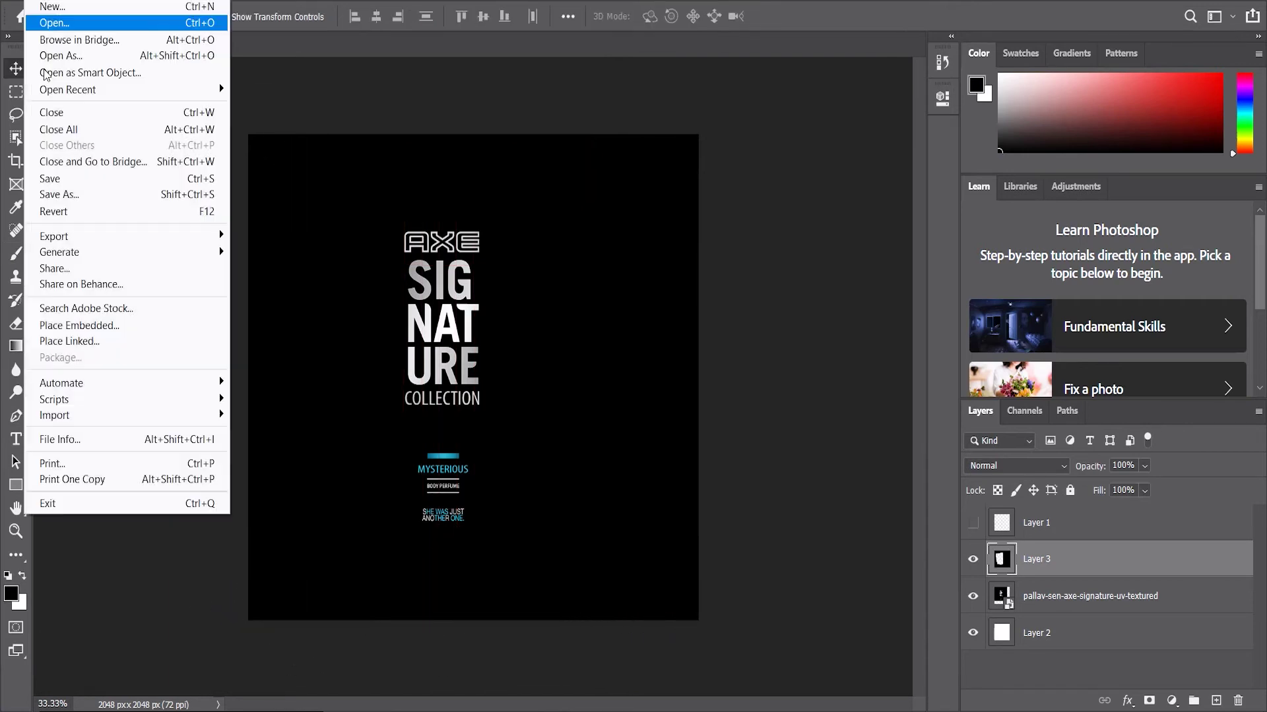
Export the artwork as a full-quality JPG named texture
{"action": "mouse_move", "coordinate": [54, 235]}
{"action": "left_click", "coordinate": [449, 252]}
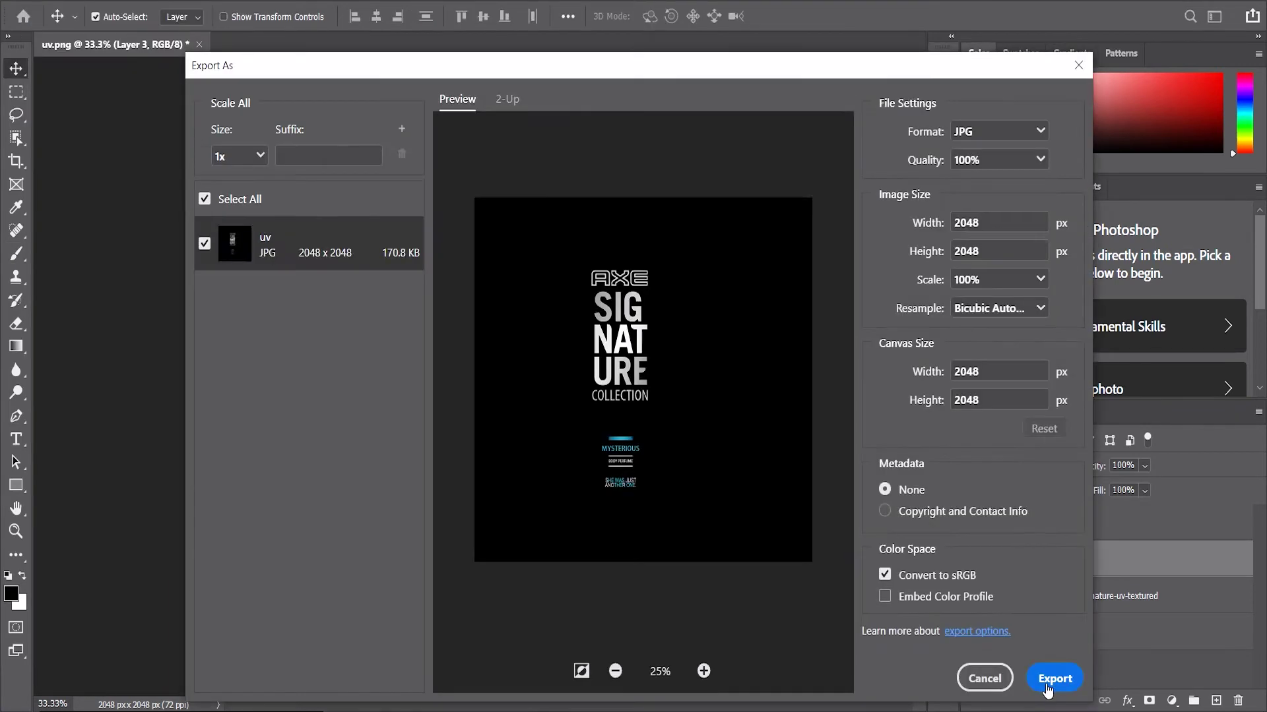
{"action": "left_click", "coordinate": [1049, 678]}
{"action": "type", "text": "texture"}
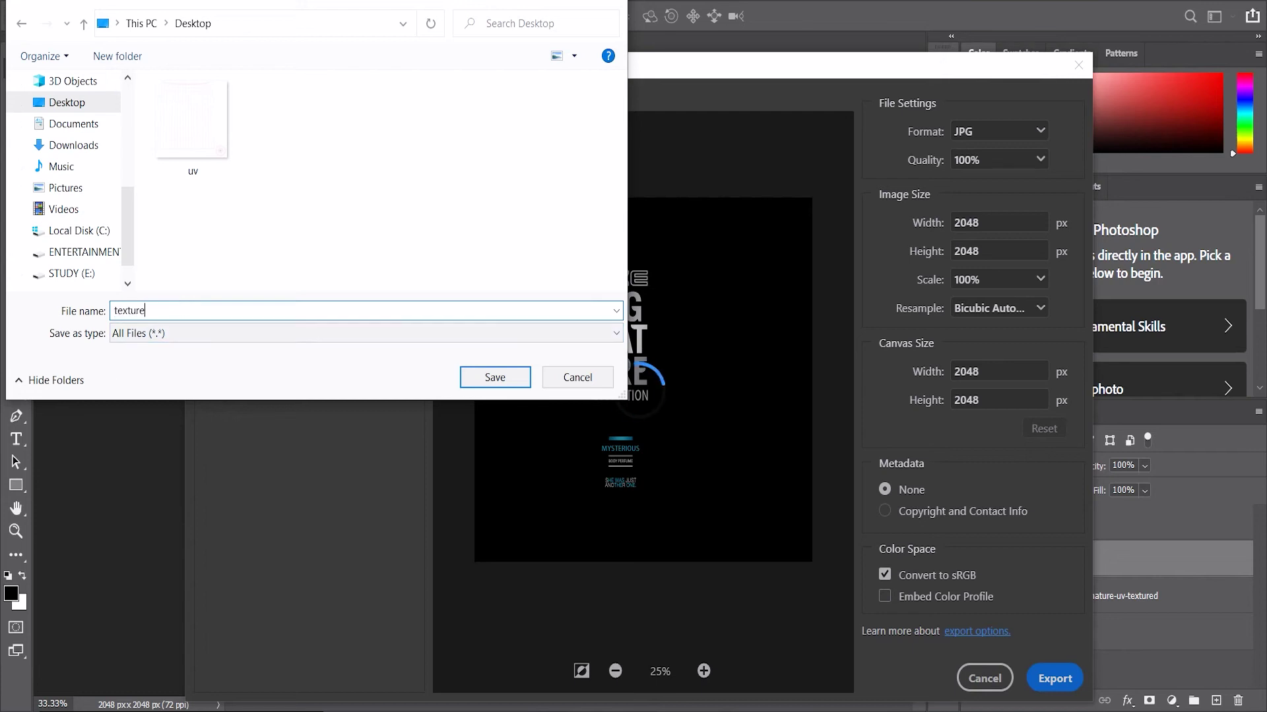
{"action": "key", "text": "Return"}
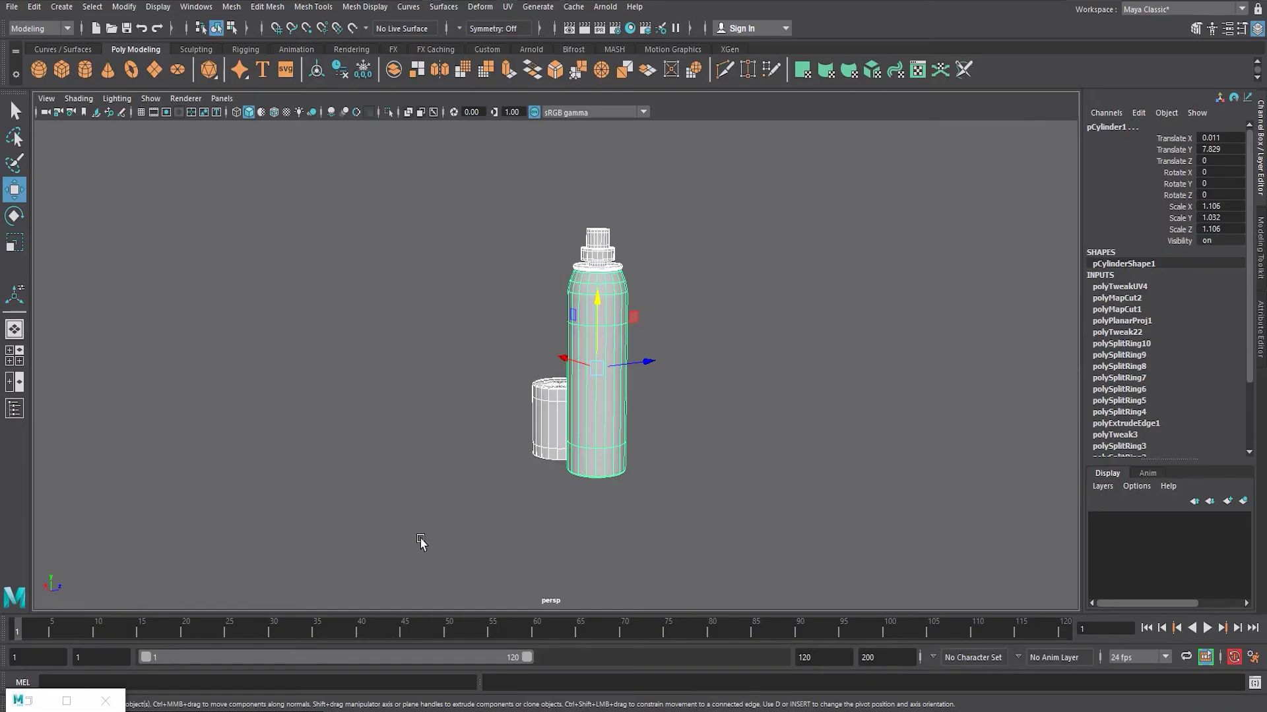
{"action": "left_click", "coordinate": [34, 7]}
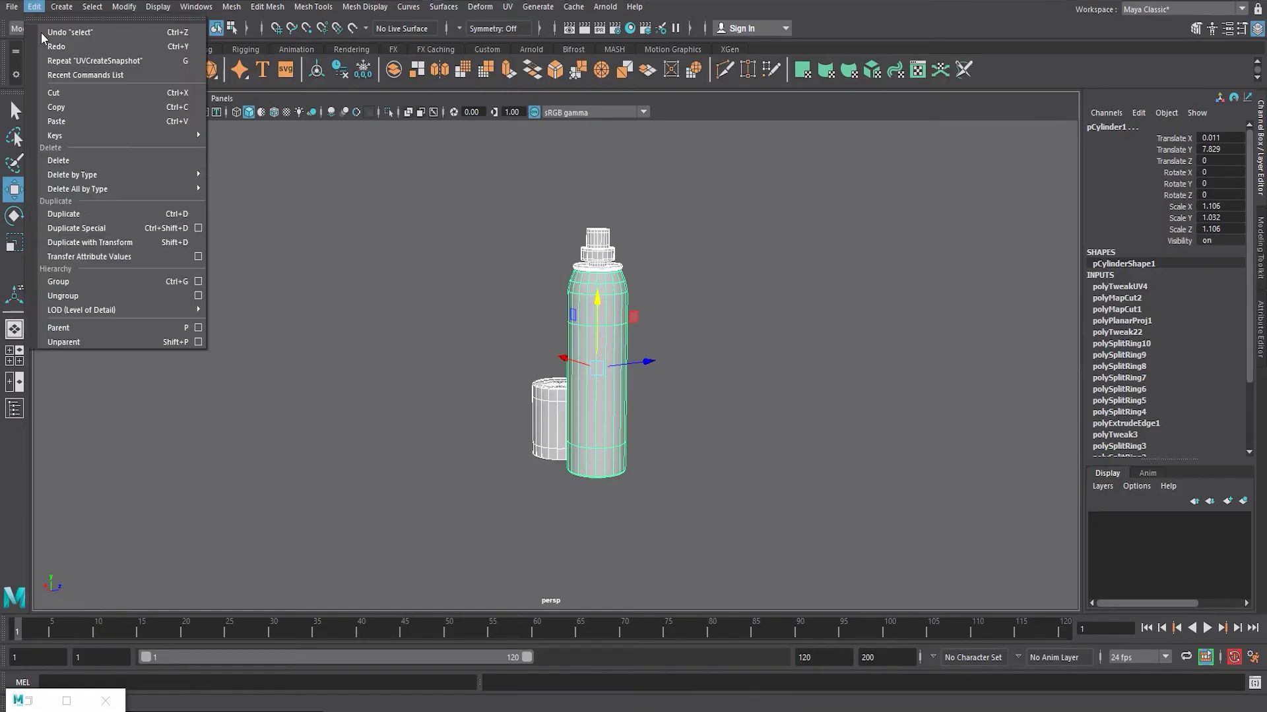
Delete the bottle's history and create several aiStandardSurface materials in Hypershade
{"action": "left_click", "coordinate": [235, 200]}
{"action": "left_click", "coordinate": [370, 424]}
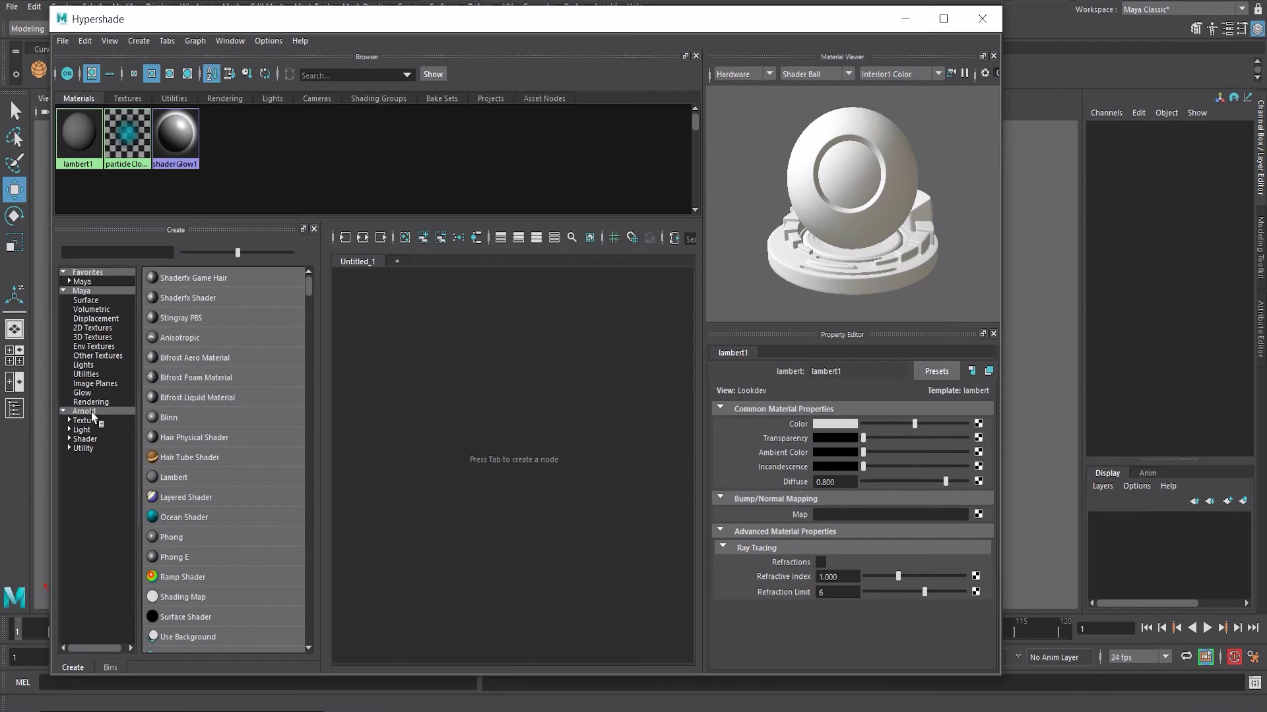
{"action": "left_click", "coordinate": [85, 439]}
{"action": "left_click", "coordinate": [201, 477]}
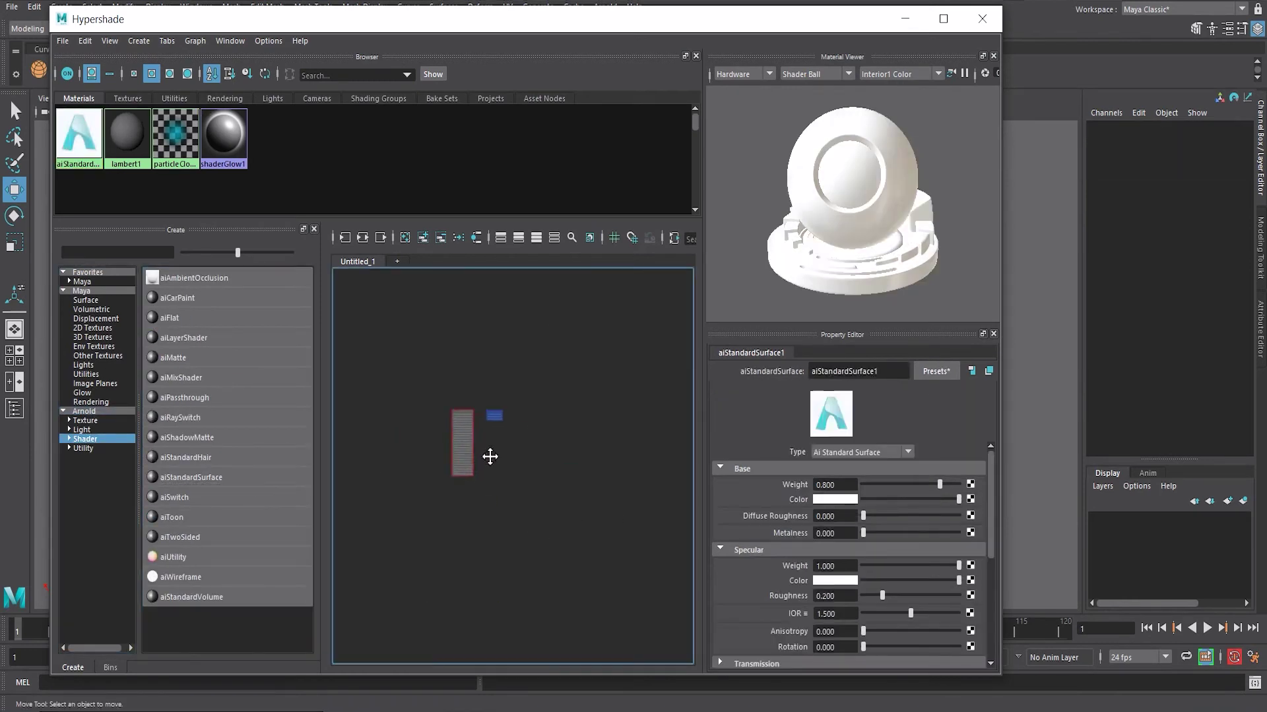
{"action": "left_click_drag", "start_coordinate": [571, 485], "coordinate": [571, 421]}
{"action": "left_click", "coordinate": [197, 477]}
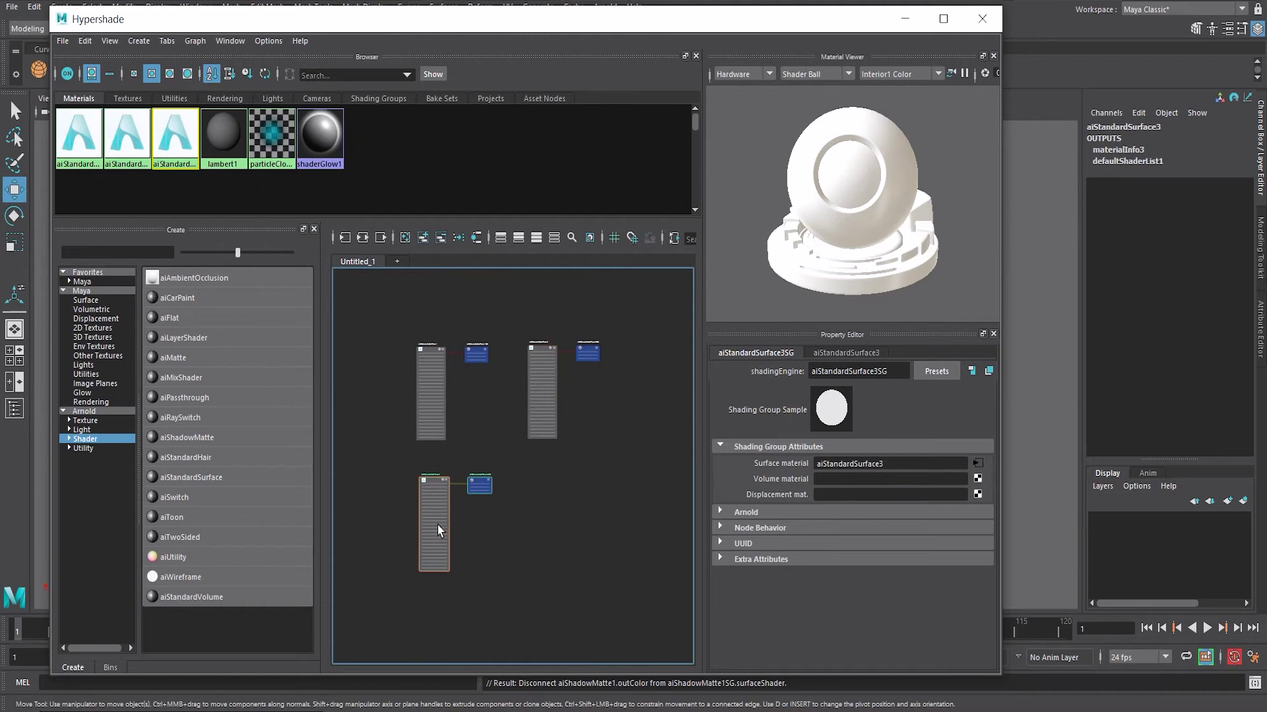
{"action": "left_click", "coordinate": [392, 531]}
{"action": "left_click", "coordinate": [223, 480]}
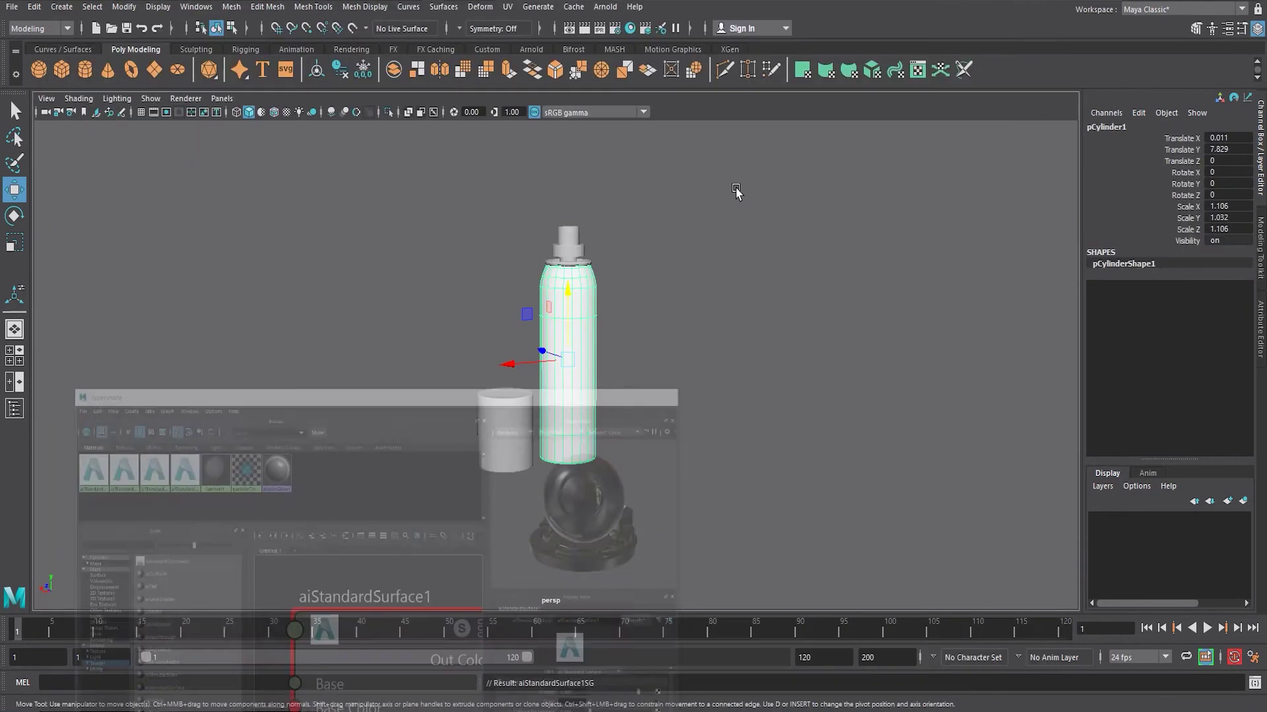
Rotate the bottle so its Axe label faces front, then select the cap cylinder
{"action": "key", "text": "space"}
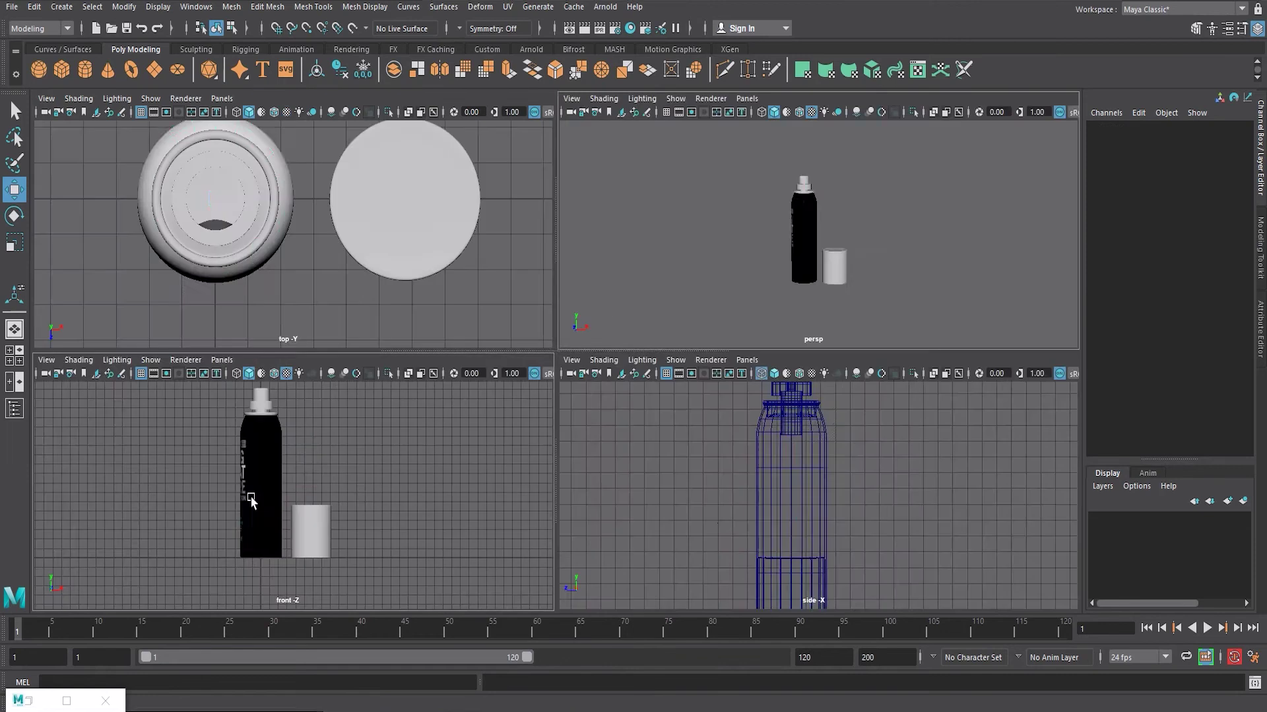
{"action": "left_click", "coordinate": [263, 505]}
{"action": "key", "text": "e"}
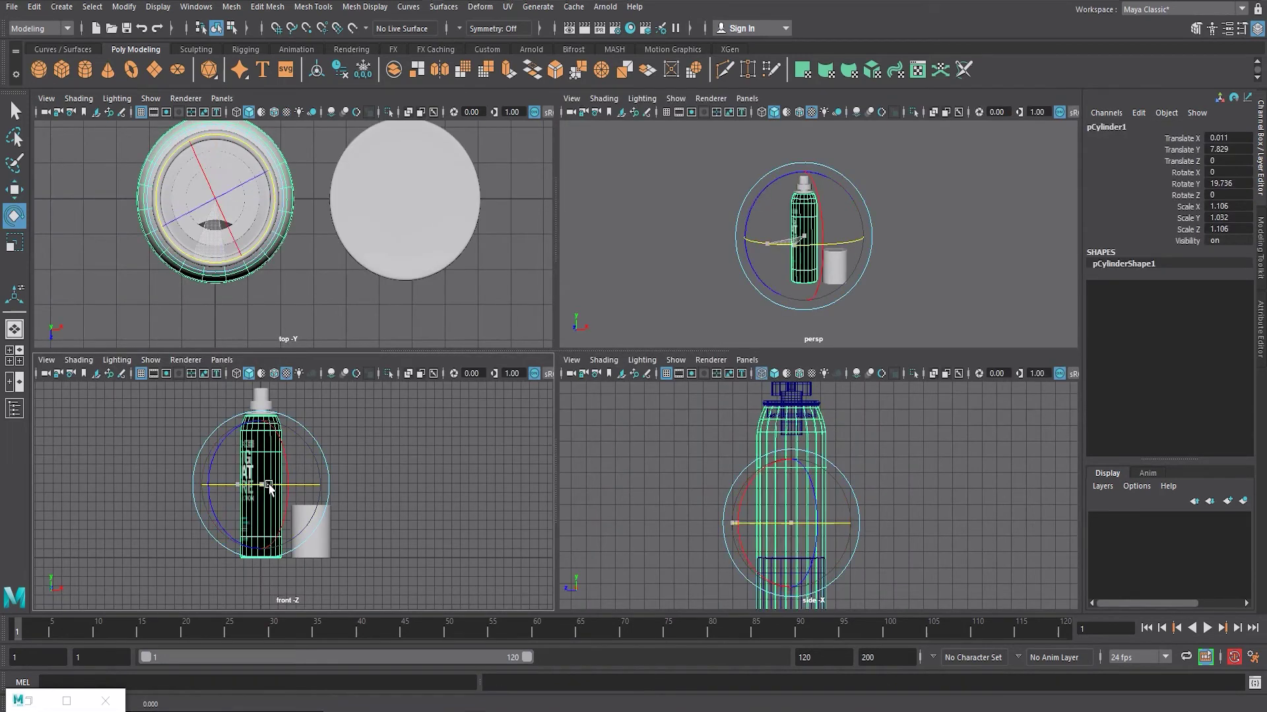
{"action": "left_click", "coordinate": [855, 274]}
{"action": "scroll", "coordinate": [854, 274], "scroll_direction": "up", "scroll_amount": 3}
{"action": "key", "text": "space"}
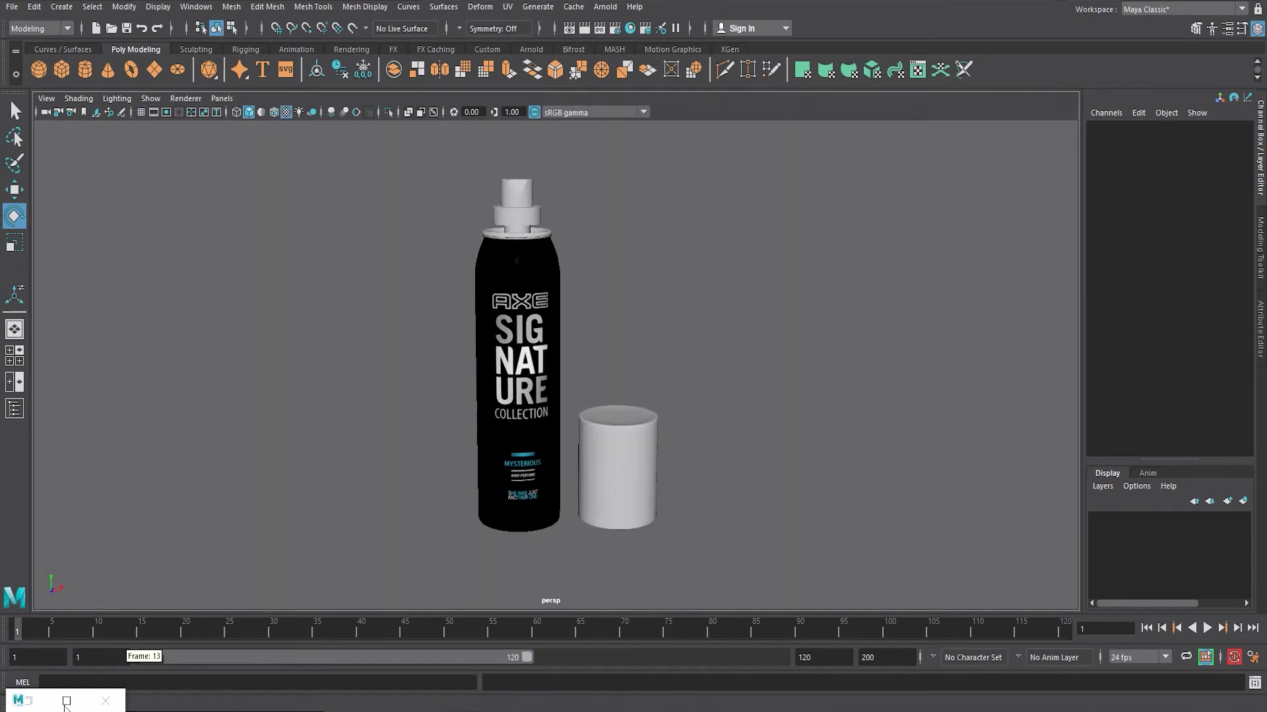
{"action": "left_click", "coordinate": [614, 472]}
{"action": "left_click", "coordinate": [630, 28]}
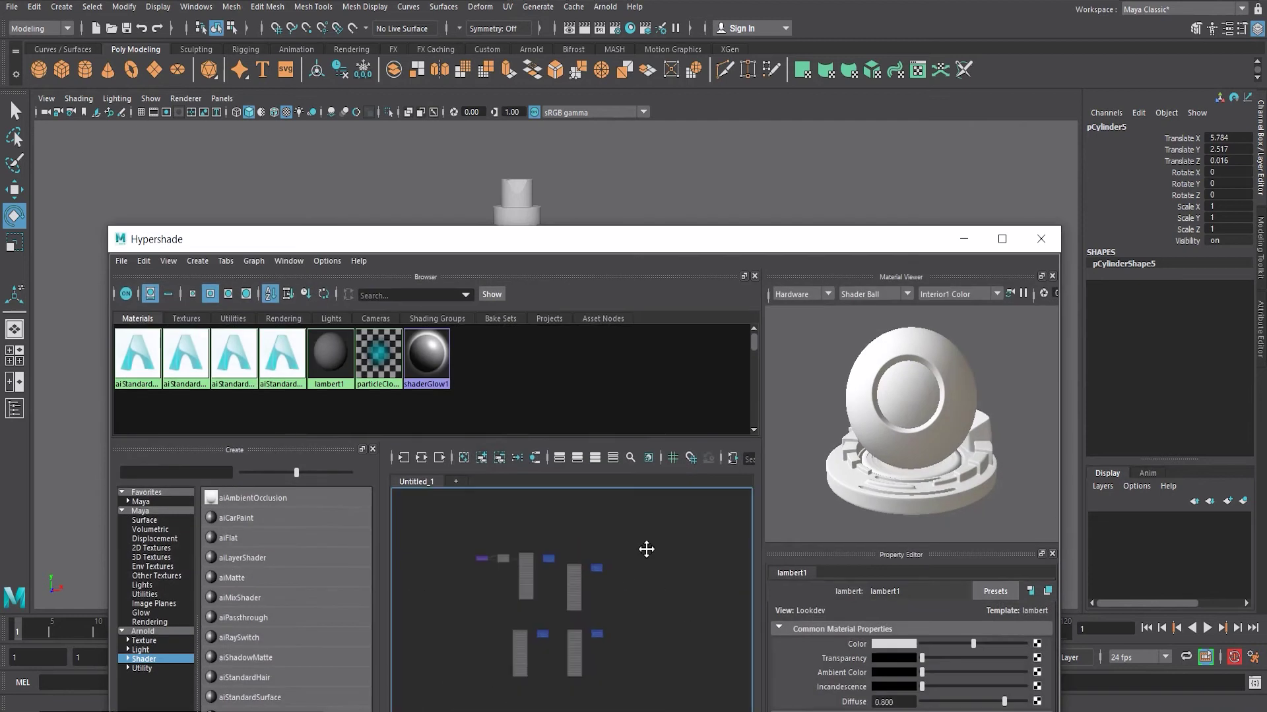
Assign aiStandardSurface2 to the cap cylinder and select the ring around the bottle neck
{"action": "scroll", "coordinate": [574, 632], "scroll_direction": "up", "scroll_amount": 3}
{"action": "right_click", "coordinate": [577, 562]}
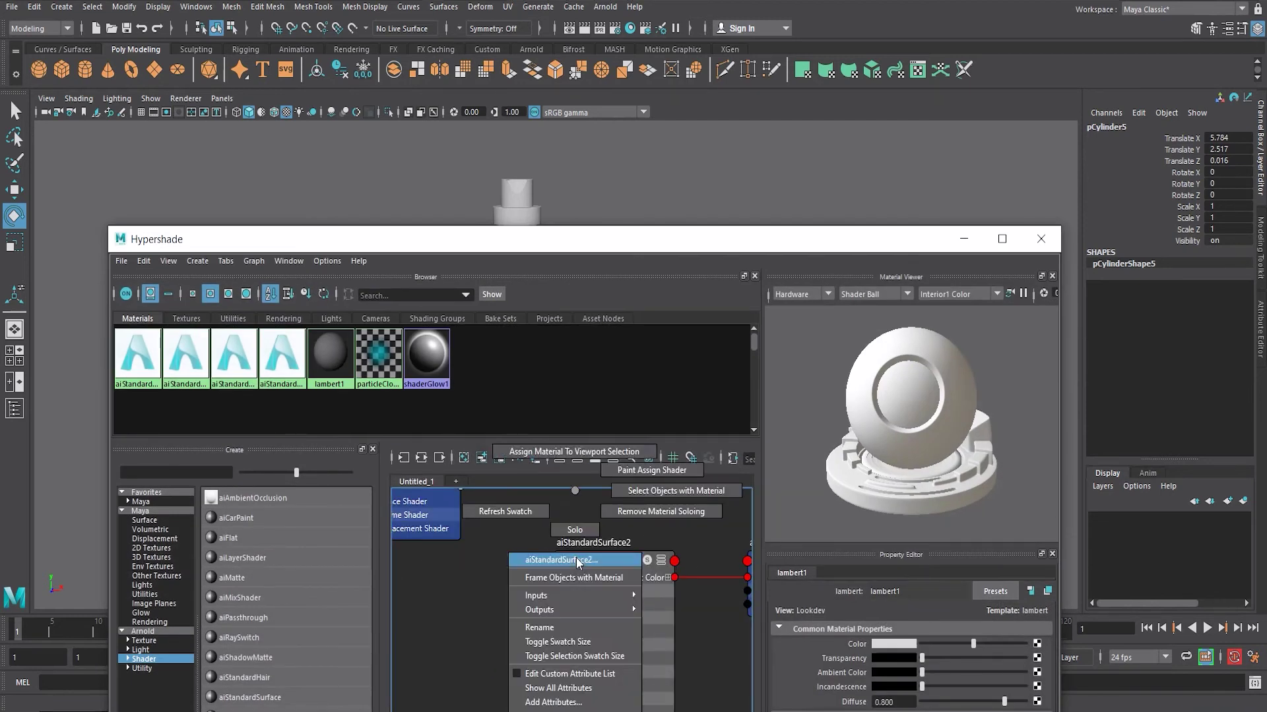
{"action": "left_click", "coordinate": [578, 451]}
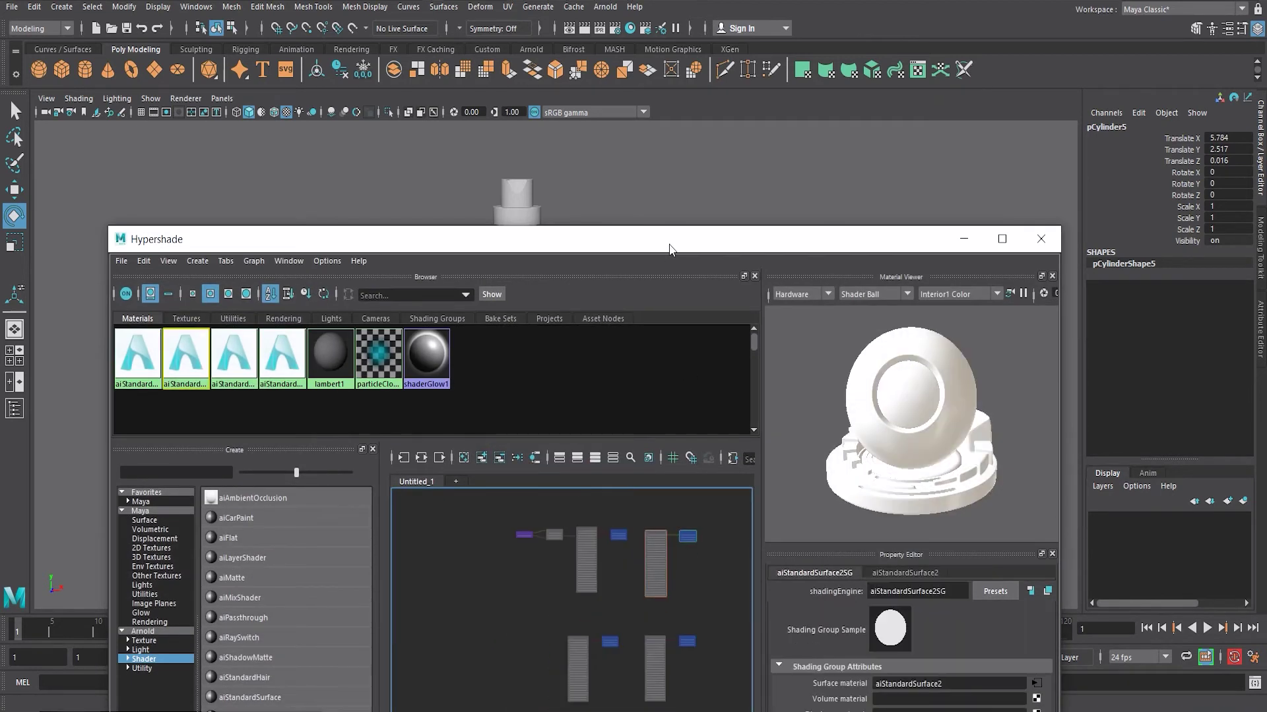
{"action": "left_click_drag", "start_coordinate": [670, 250], "coordinate": [644, 441]}
{"action": "scroll", "coordinate": [608, 390], "scroll_direction": "up", "scroll_amount": 5}
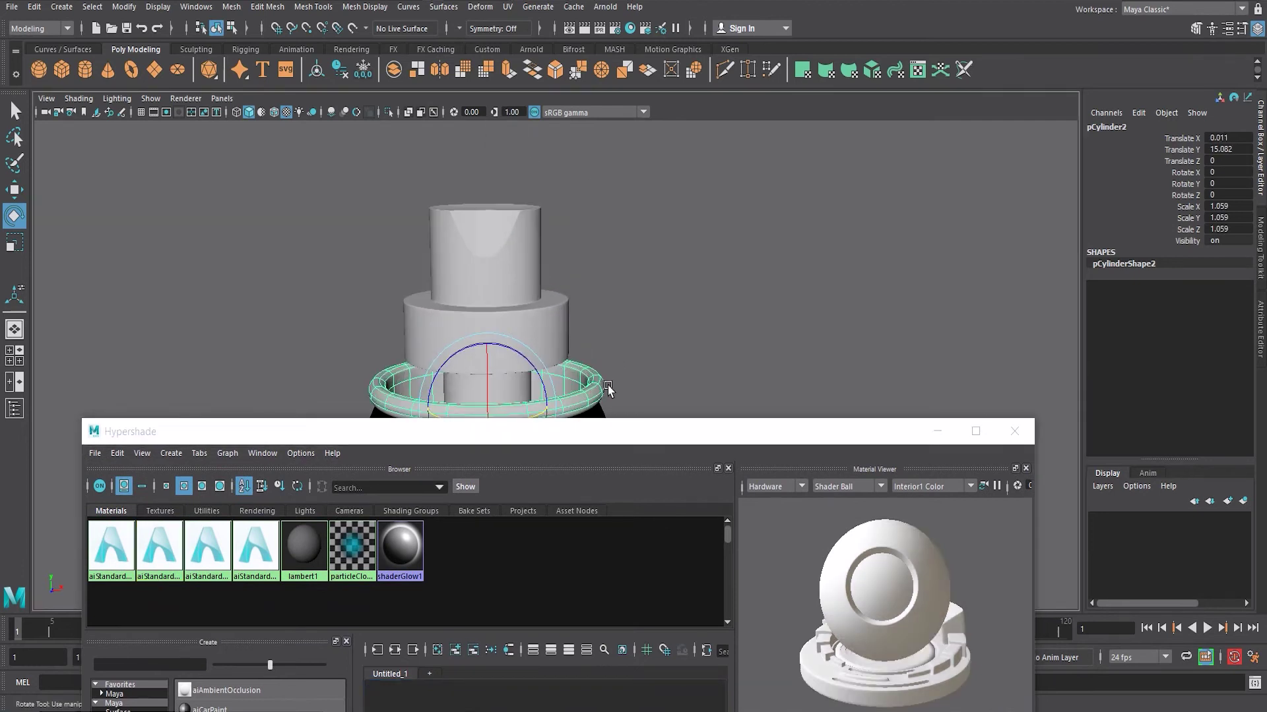
{"action": "scroll", "coordinate": [608, 389], "scroll_direction": "up", "scroll_amount": 3}
{"action": "left_click_drag", "start_coordinate": [658, 268], "coordinate": [602, 317], "text": "alt"}
{"action": "left_click", "coordinate": [590, 251]}
{"action": "key", "text": "w"}
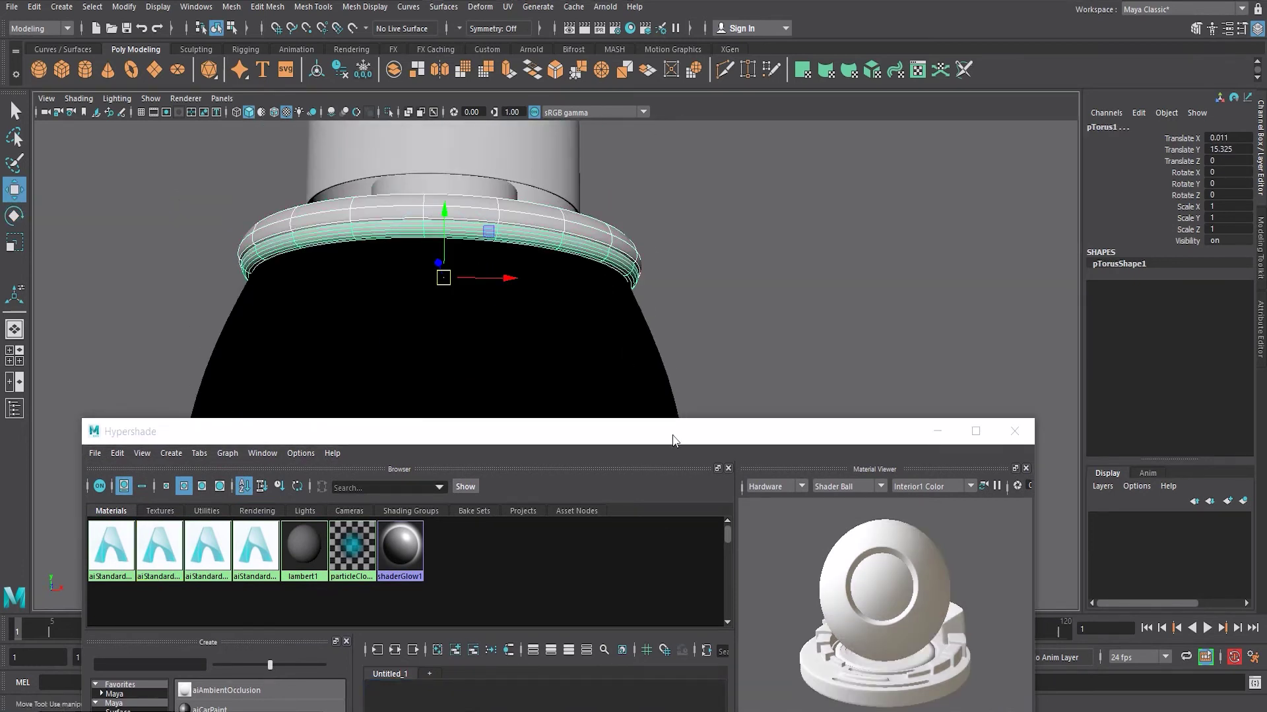
{"action": "left_click_drag", "start_coordinate": [673, 441], "coordinate": [681, 156]}
Give the neck ring aiStandardSurface3 with the Chrome preset and aiStandardSurface2 the blue Plastic preset
{"action": "right_click", "coordinate": [542, 578]}
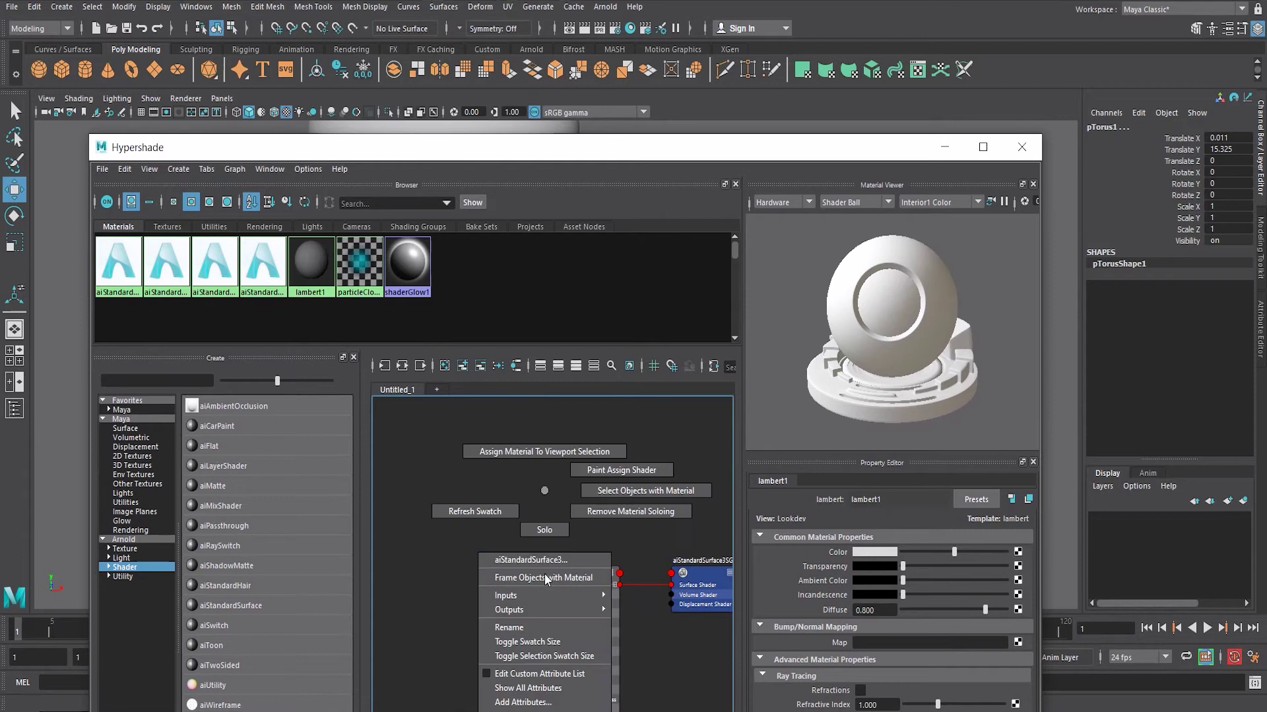
{"action": "left_click", "coordinate": [549, 451]}
{"action": "left_click", "coordinate": [976, 500]}
{"action": "left_click", "coordinate": [999, 437]}
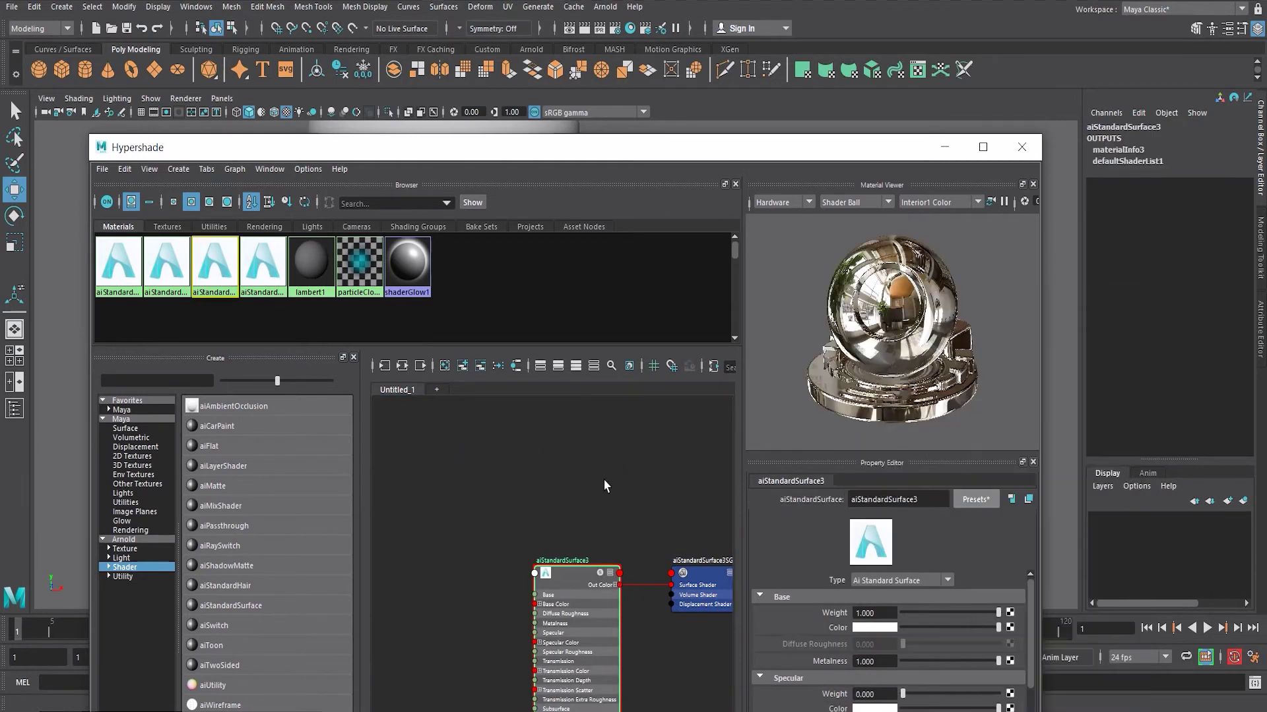
{"action": "left_click", "coordinate": [566, 573]}
{"action": "left_click", "coordinate": [976, 499]}
{"action": "left_click", "coordinate": [883, 415]}
{"action": "key", "text": "a"}
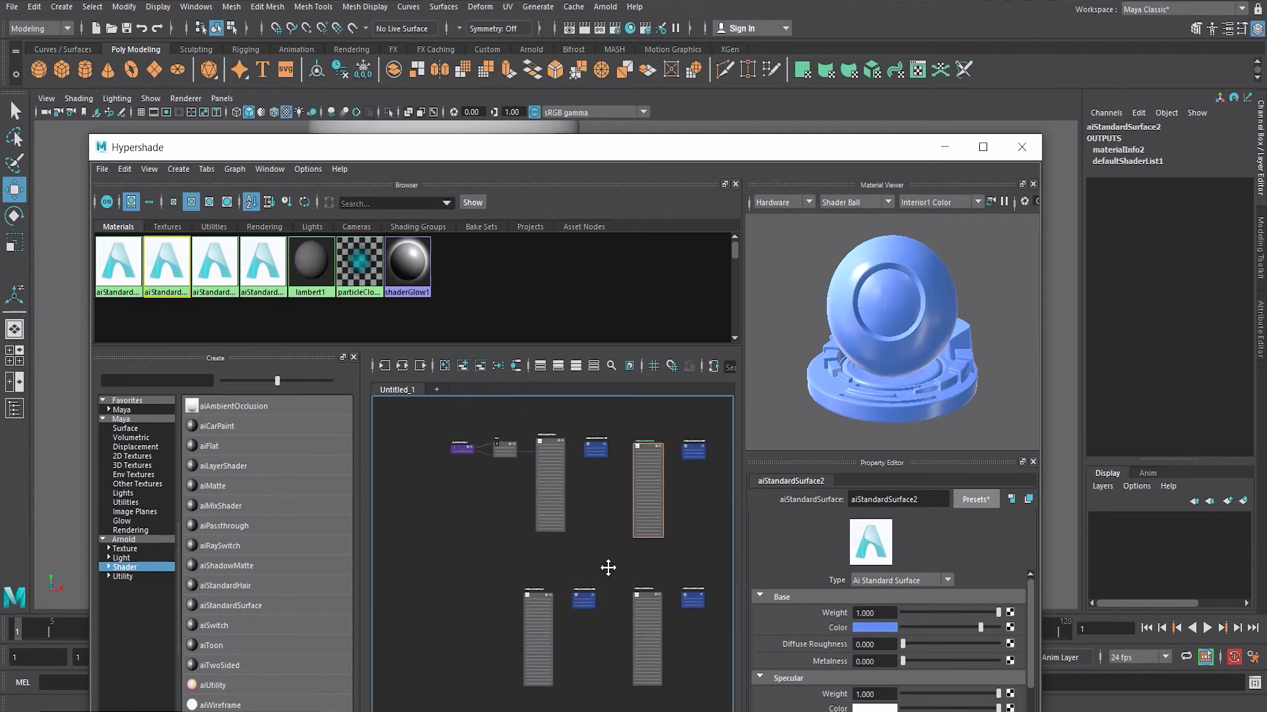
Assign aiStandardSurface4 to the nozzle and apply the Plastic preset to it
{"action": "mouse_move", "coordinate": [646, 161]}
{"action": "left_mouse_down"}
{"action": "mouse_move", "coordinate": [651, 393]}
{"action": "mouse_move", "coordinate": [648, 168]}
{"action": "left_mouse_up"}
{"action": "left_click", "coordinate": [541, 283]}
{"action": "scroll", "coordinate": [547, 599], "scroll_direction": "up", "scroll_amount": 3}
{"action": "right_click", "coordinate": [551, 491]}
{"action": "left_click", "coordinate": [534, 503]}
{"action": "left_click", "coordinate": [971, 517]}
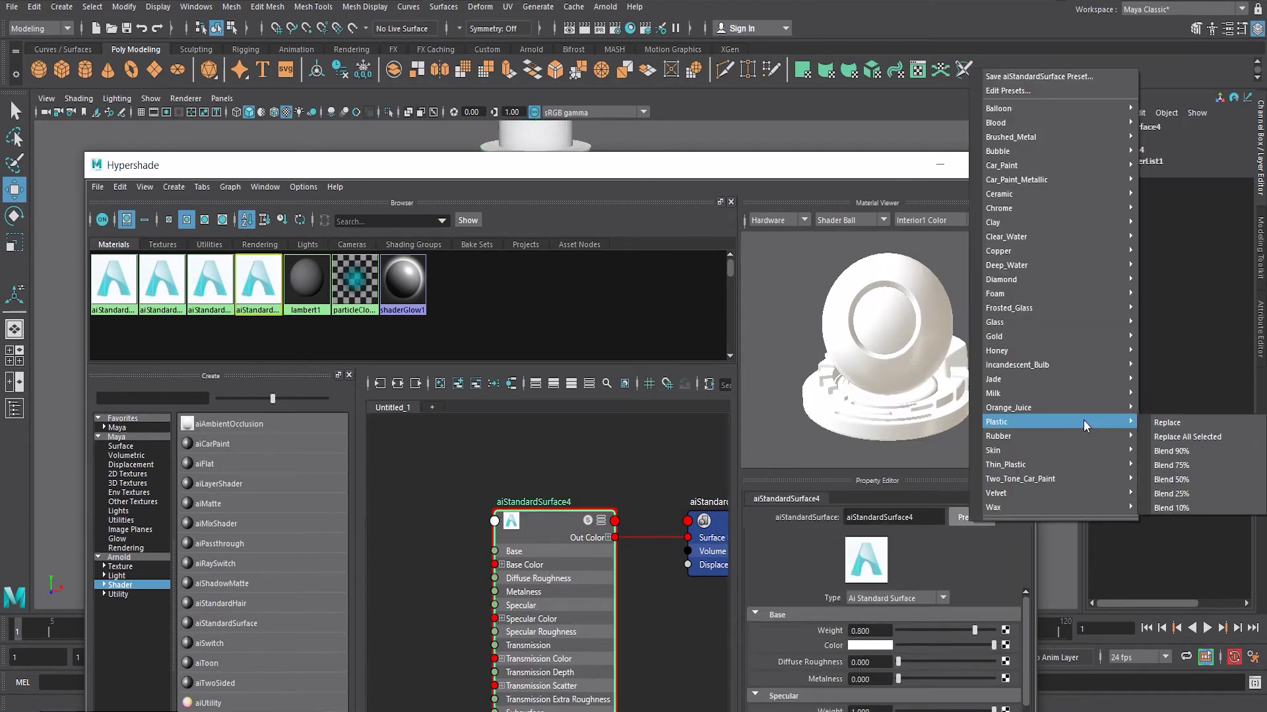
{"action": "left_click", "coordinate": [1166, 423]}
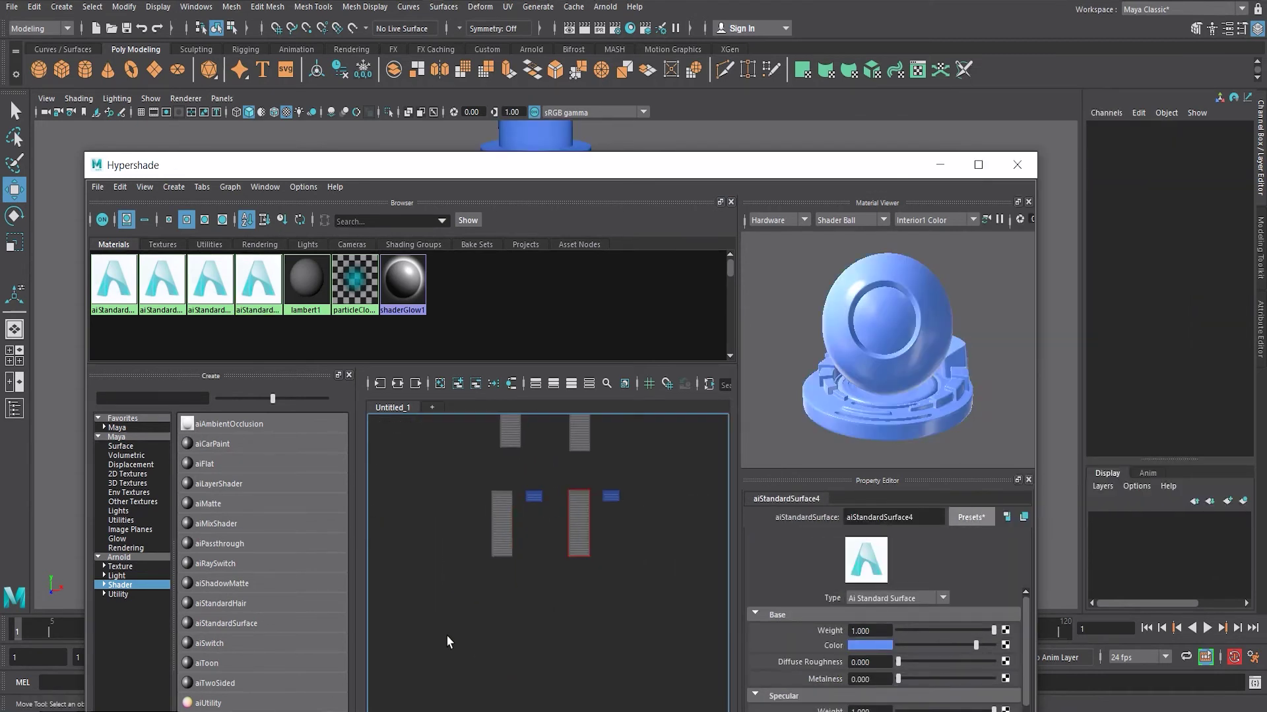
Apply the Plastic preset to aiStandardSurface5 and assign it to the neck ring
{"action": "left_click_drag", "start_coordinate": [543, 663], "coordinate": [533, 633]}
{"action": "left_click", "coordinate": [983, 519]}
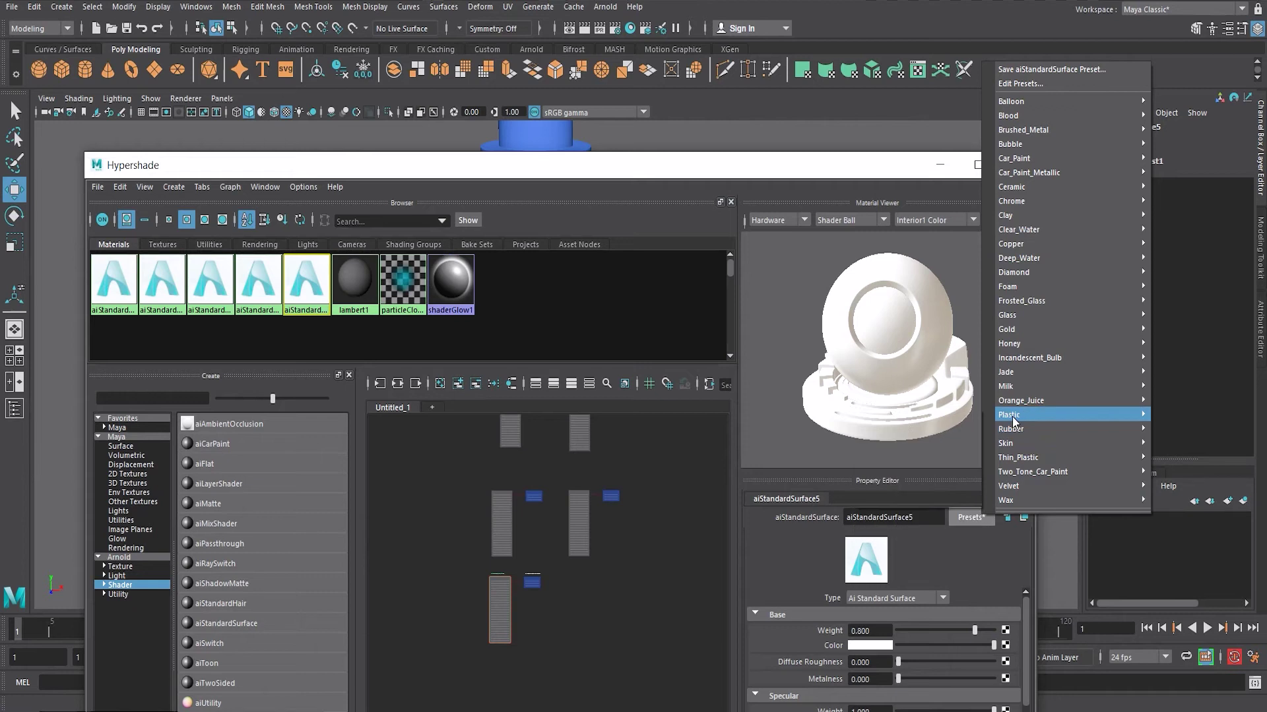
{"action": "left_click", "coordinate": [1069, 417]}
{"action": "left_click_drag", "start_coordinate": [542, 170], "coordinate": [542, 267]}
{"action": "left_click", "coordinate": [536, 214]}
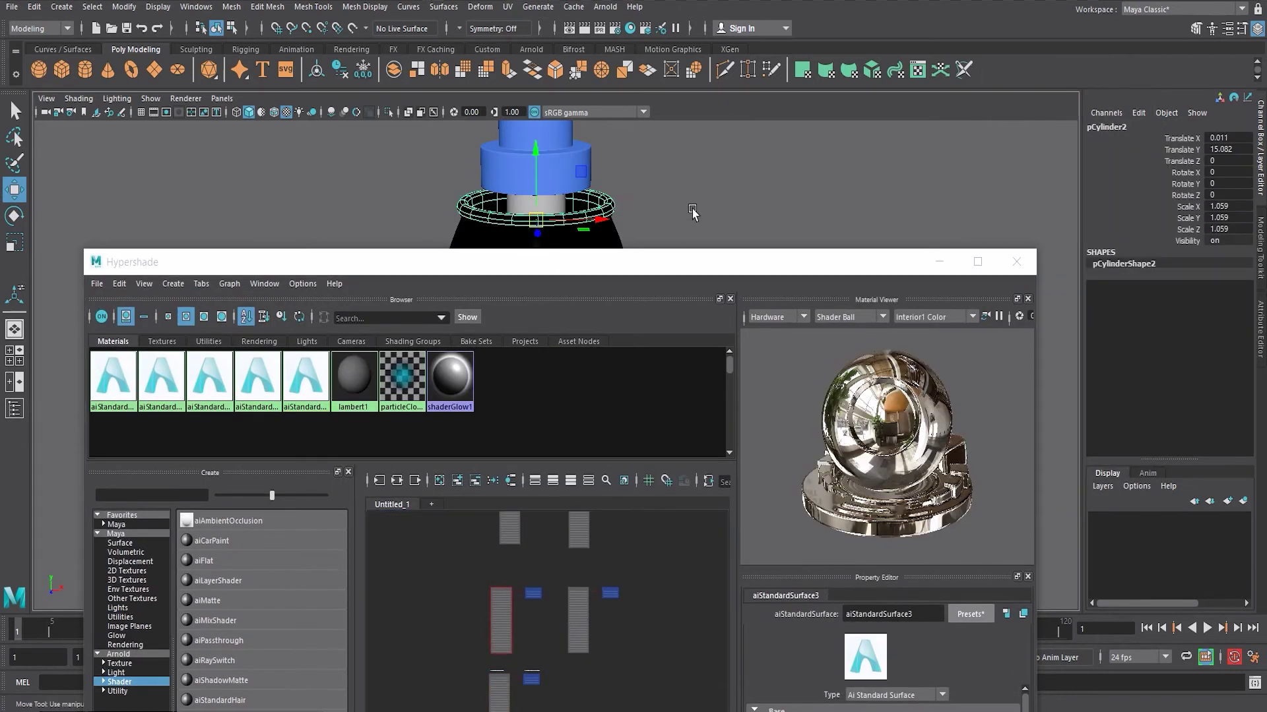
{"action": "right_click_drag", "start_coordinate": [518, 586], "coordinate": [520, 453]}
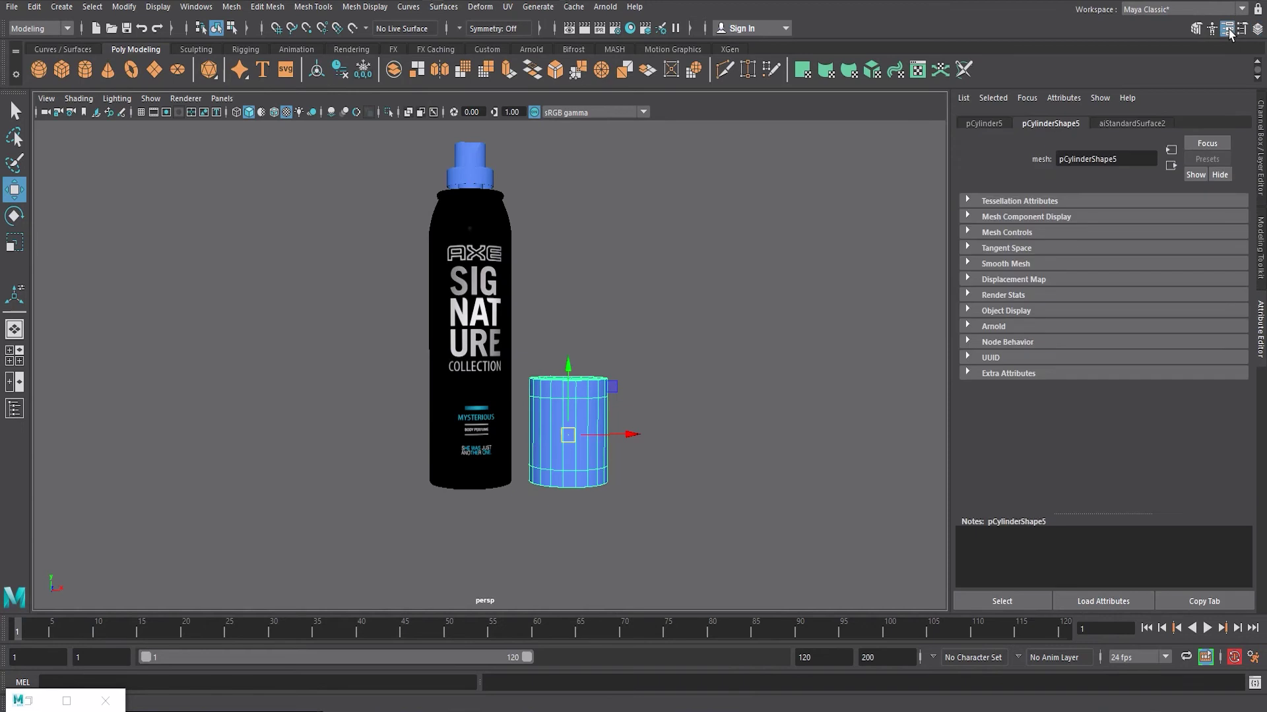
Set the cap cylinder material's base and subsurface colours to black
{"action": "left_click", "coordinate": [1144, 119]}
{"action": "left_click", "coordinate": [1094, 305]}
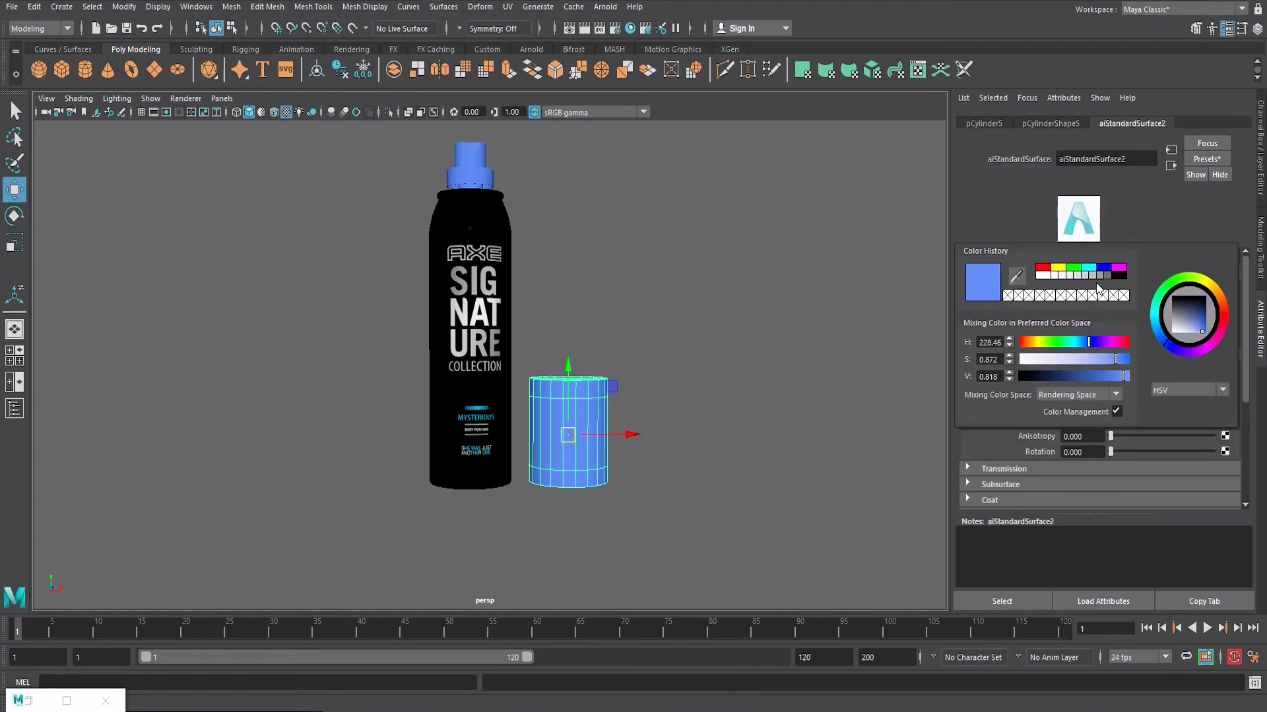
{"action": "scroll", "coordinate": [1095, 370], "scroll_direction": "down", "scroll_amount": 3}
{"action": "left_click", "coordinate": [1001, 356]}
{"action": "left_click", "coordinate": [1082, 387]}
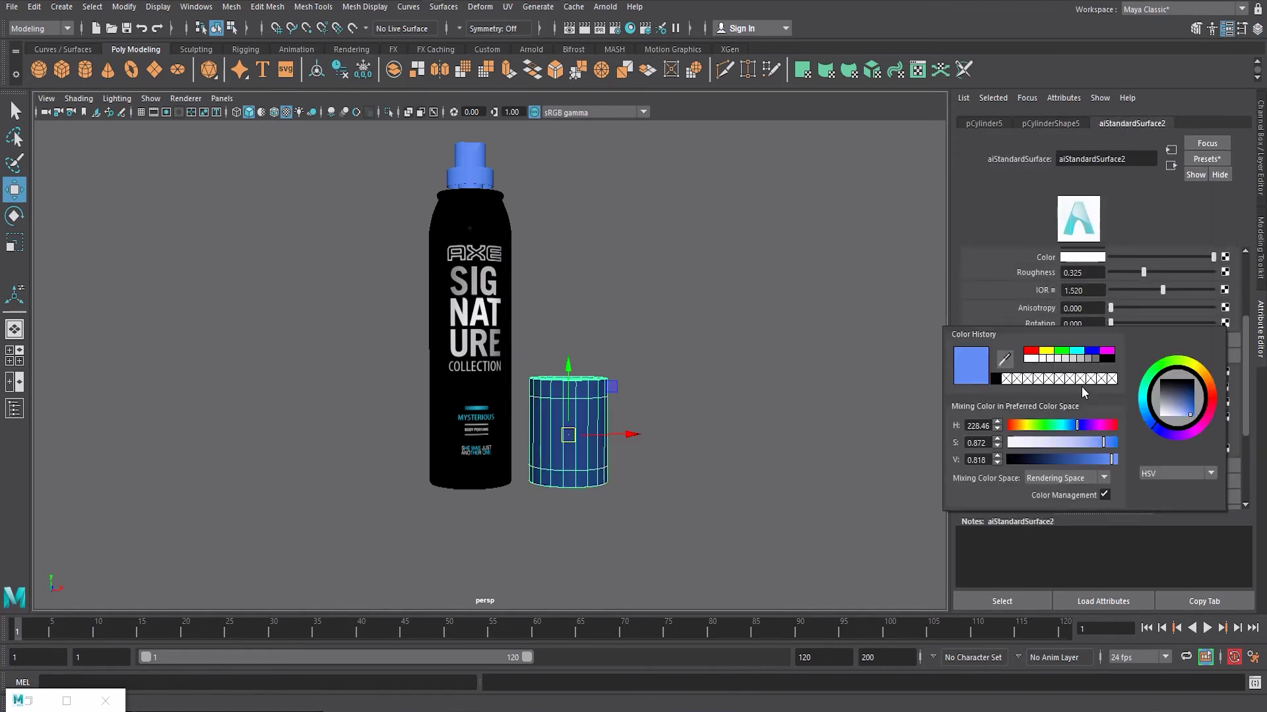
{"action": "left_click", "coordinate": [1111, 367]}
{"action": "scroll", "coordinate": [707, 401], "scroll_direction": "up", "scroll_amount": 2}
Set the nozzle material's subsurface and base colours to black
{"action": "left_click", "coordinate": [463, 178]}
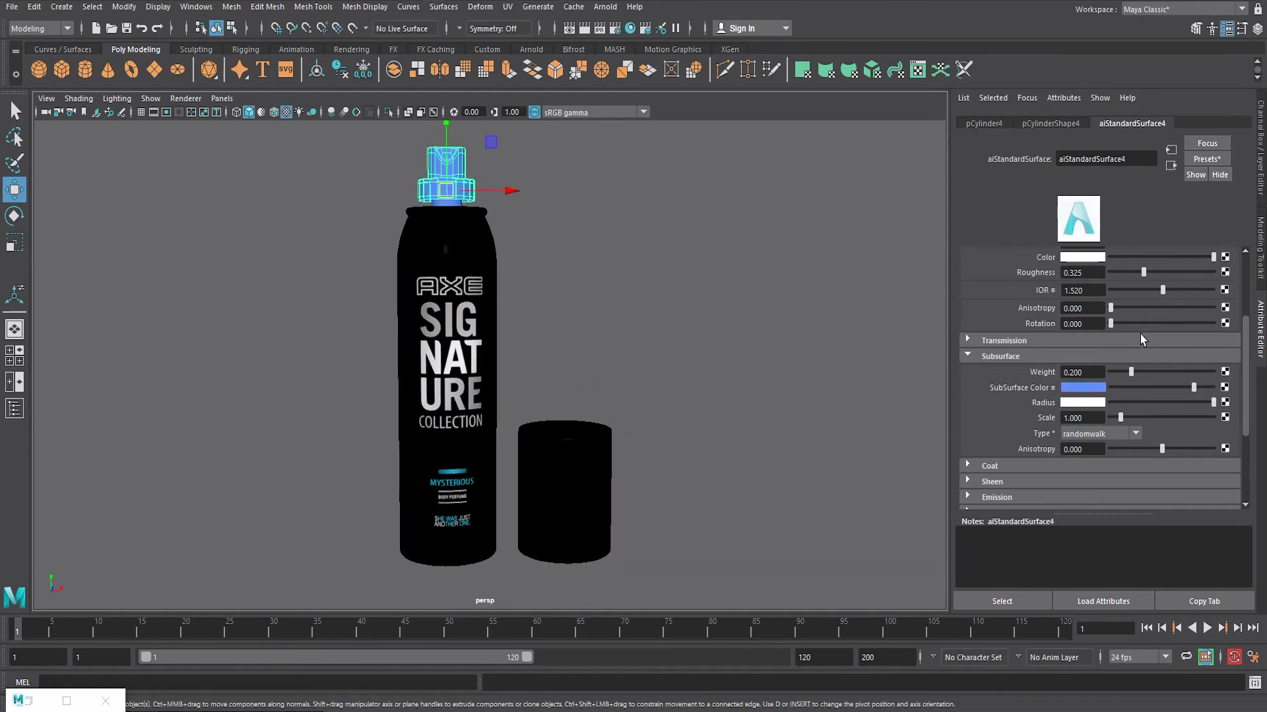
{"action": "left_click", "coordinate": [1092, 390]}
{"action": "left_click", "coordinate": [1122, 365]}
{"action": "scroll", "coordinate": [1098, 295], "scroll_direction": "up", "scroll_amount": 3}
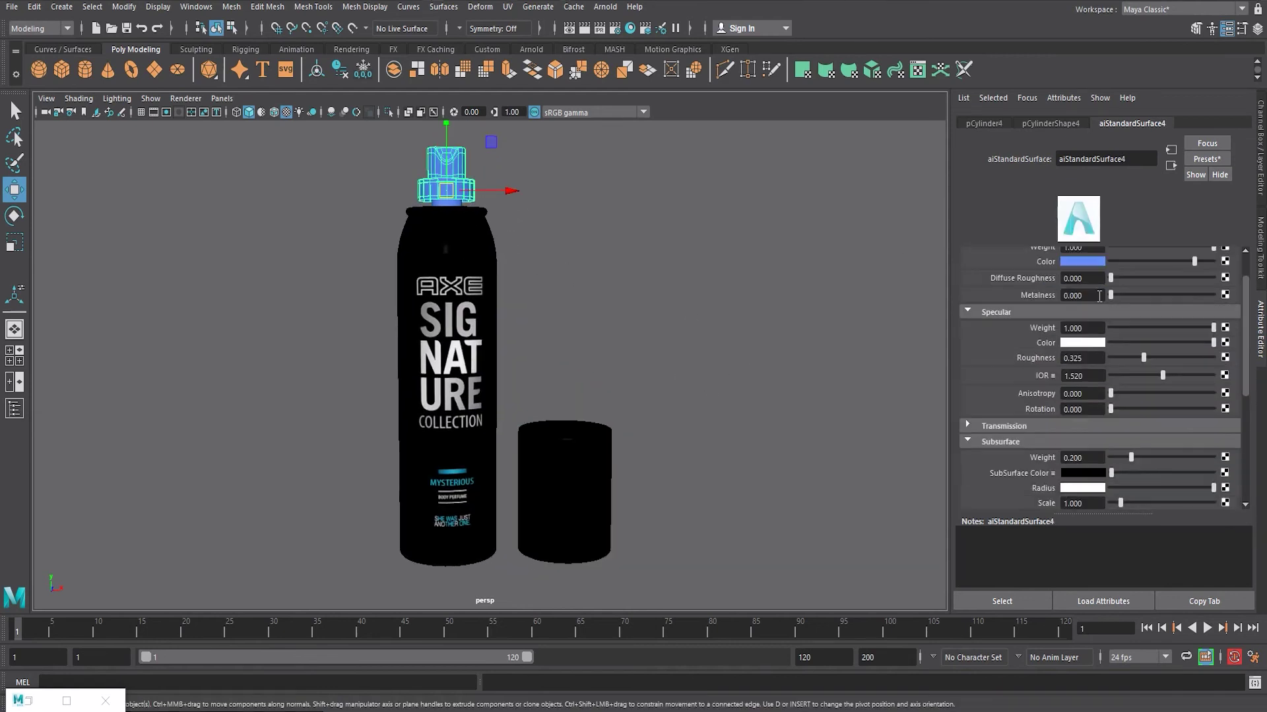
{"action": "left_click", "coordinate": [1097, 263]}
{"action": "left_click", "coordinate": [514, 220]}
{"action": "scroll", "coordinate": [515, 220], "scroll_direction": "up", "scroll_amount": 5}
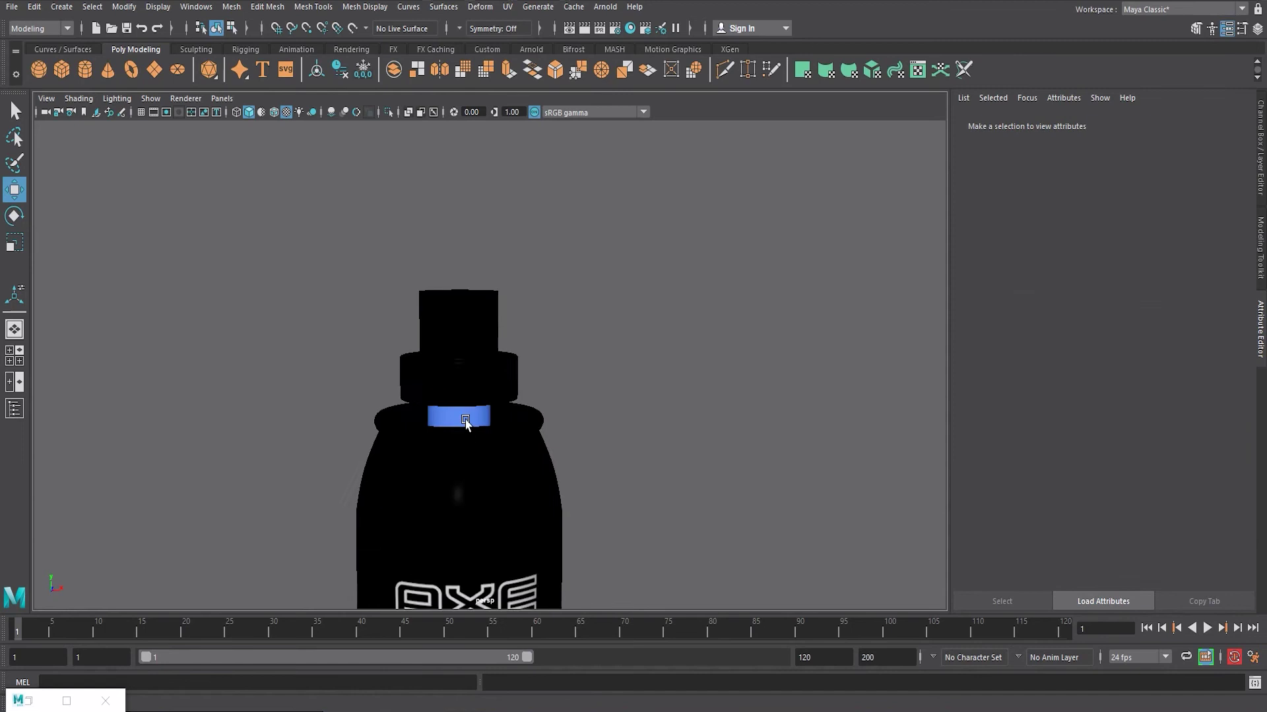
Set the neck ring material's subsurface and base colours to white
{"action": "left_click", "coordinate": [452, 427]}
{"action": "left_click", "coordinate": [1082, 473]}
{"action": "left_click", "coordinate": [1026, 447]}
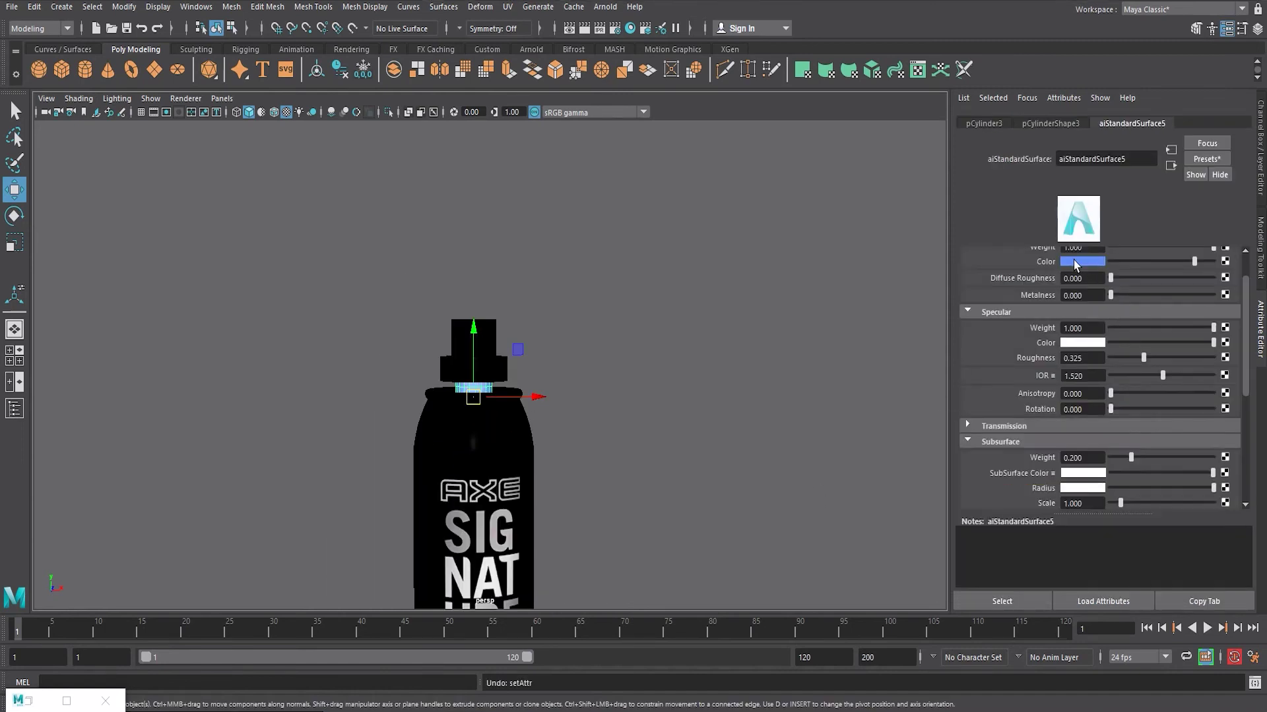
{"action": "left_click", "coordinate": [1082, 261]}
{"action": "left_click", "coordinate": [684, 418]}
{"action": "scroll", "coordinate": [684, 419], "scroll_direction": "down", "scroll_amount": 5}
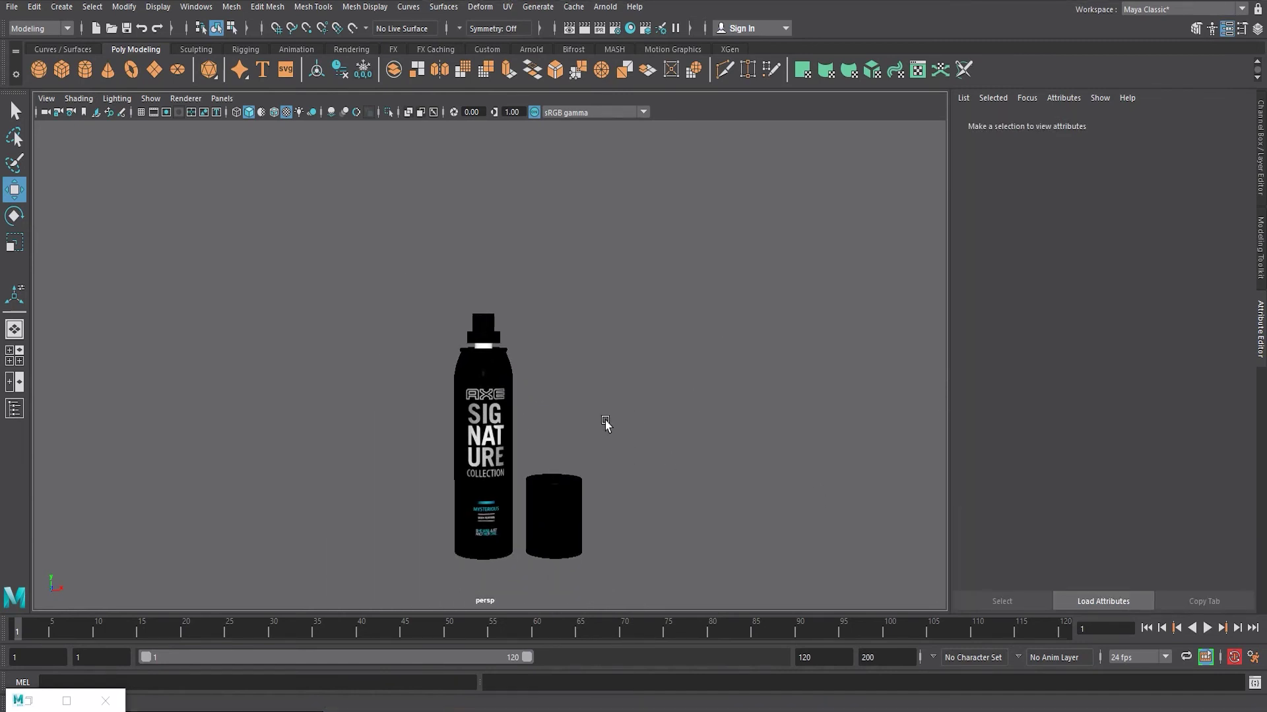
{"action": "key", "text": "space"}
{"action": "key", "text": "space"}
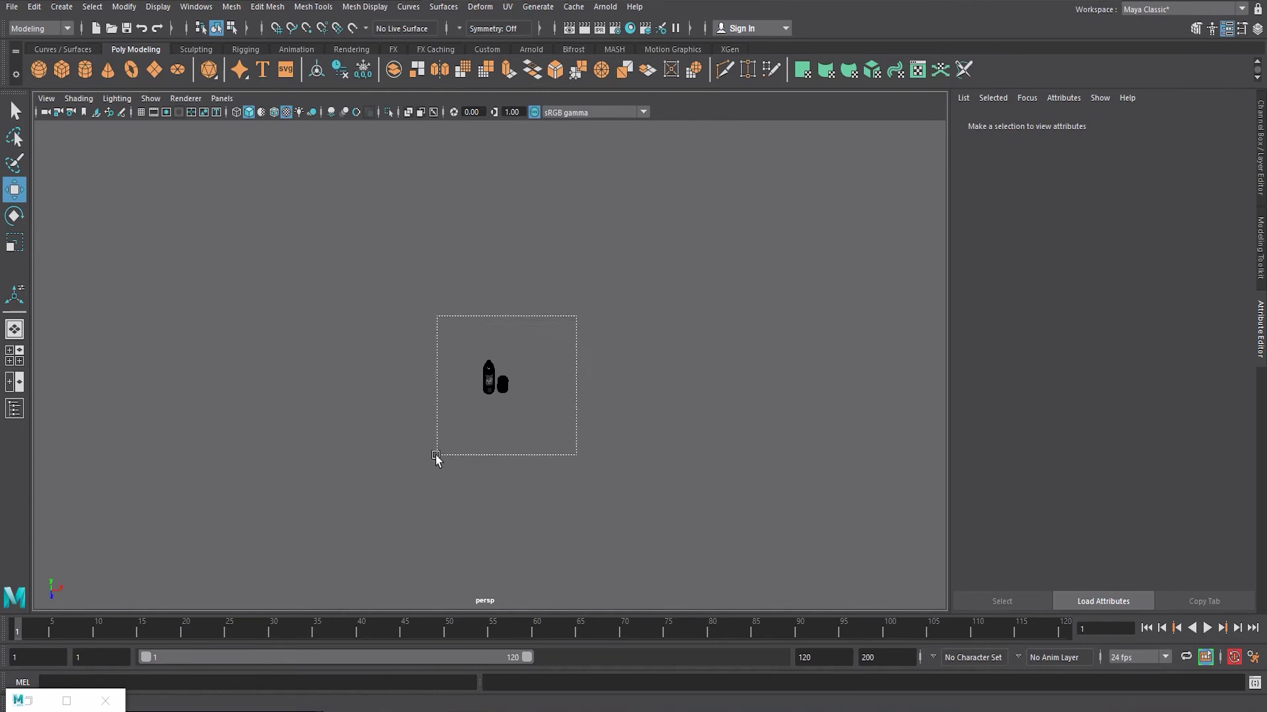
Duplicate the spray bottle along X to create a second bottle beside the original
{"action": "left_click_drag", "start_coordinate": [438, 455], "coordinate": [573, 437]}
{"action": "left_click_drag", "start_coordinate": [551, 384], "coordinate": [566, 392], "text": "shift"}
{"action": "left_click", "coordinate": [580, 400]}
{"action": "left_click", "coordinate": [516, 396]}
{"action": "left_click", "coordinate": [1257, 28]}
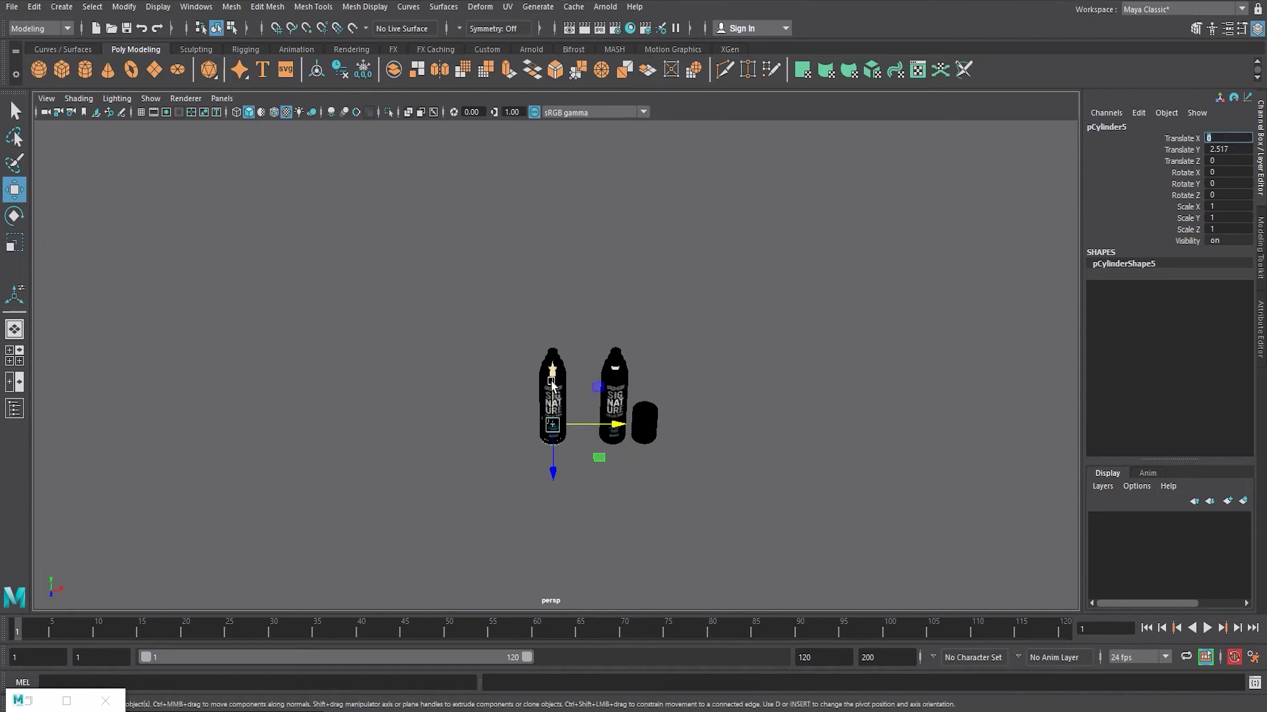
Move the second bottle beside the first and place the cap in front of them
{"action": "left_click", "coordinate": [562, 314]}
{"action": "key", "text": "f"}
{"action": "left_click_drag", "start_coordinate": [686, 318], "coordinate": [630, 319]}
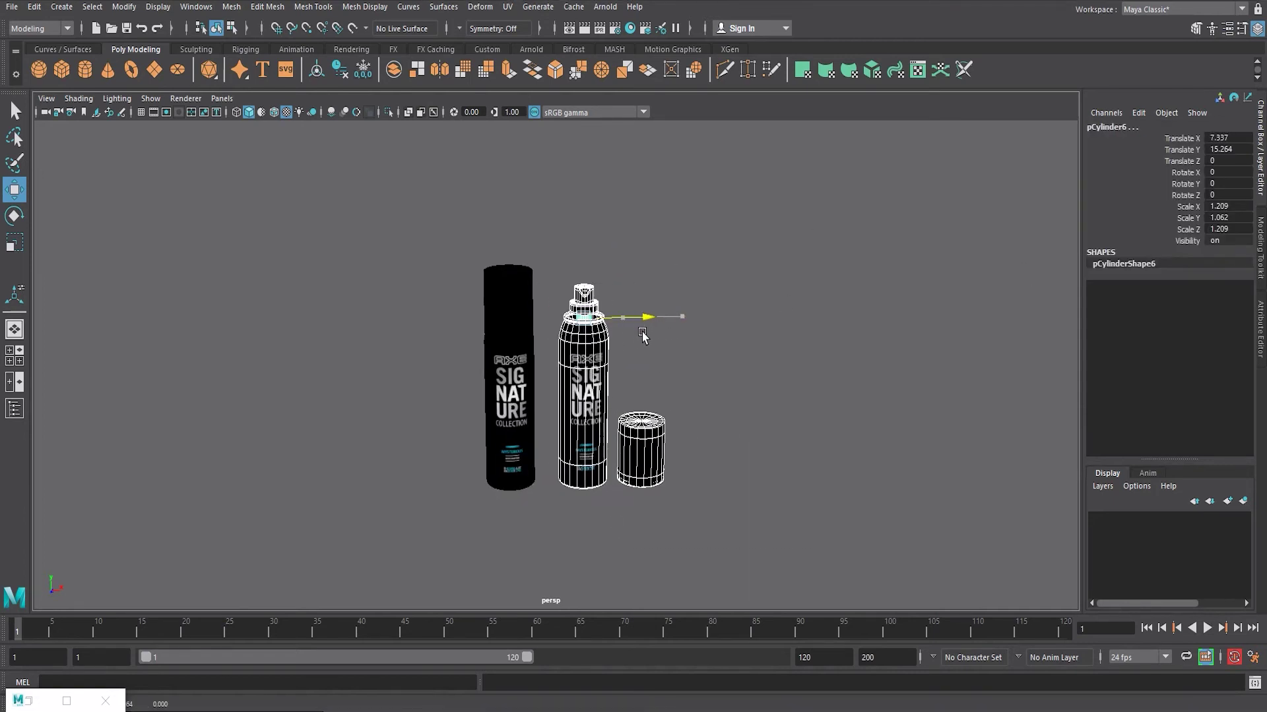
{"action": "left_click_drag", "start_coordinate": [666, 396], "coordinate": [614, 509]}
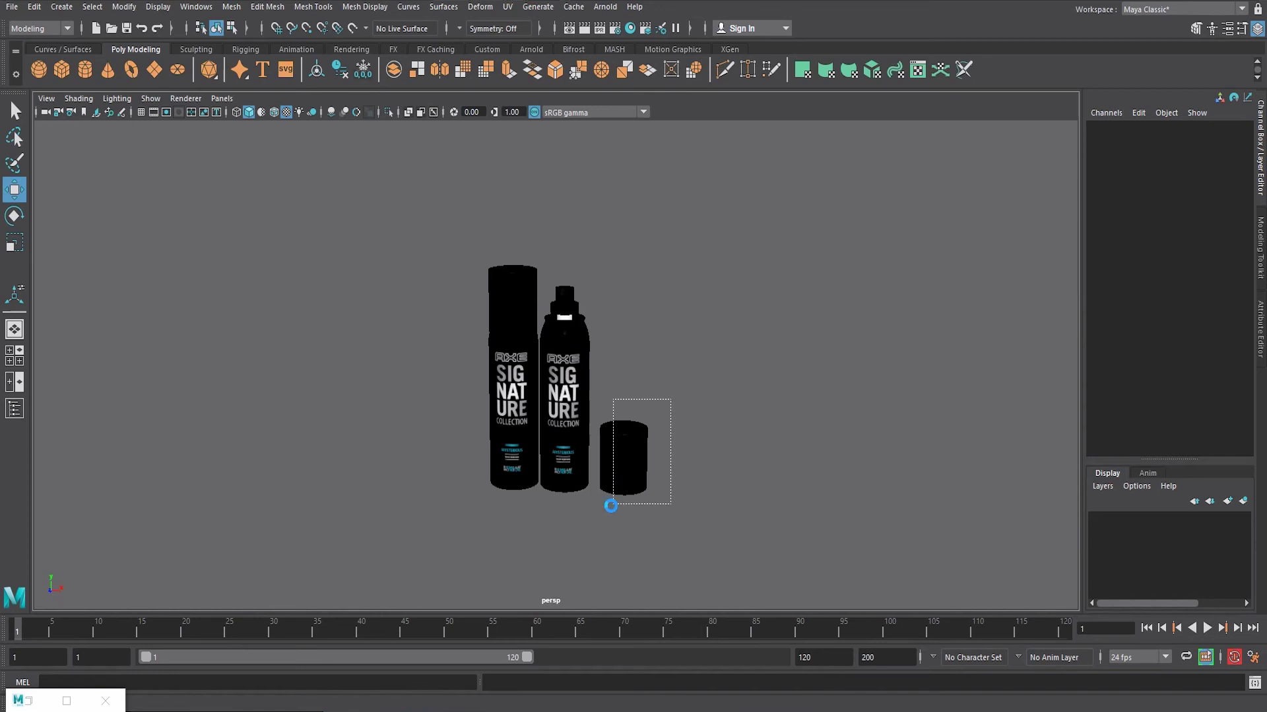
{"action": "key", "text": "space"}
{"action": "middle_click_drag", "start_coordinate": [579, 573], "coordinate": [577, 533]}
{"action": "left_click", "coordinate": [576, 533]}
{"action": "key", "text": "space"}
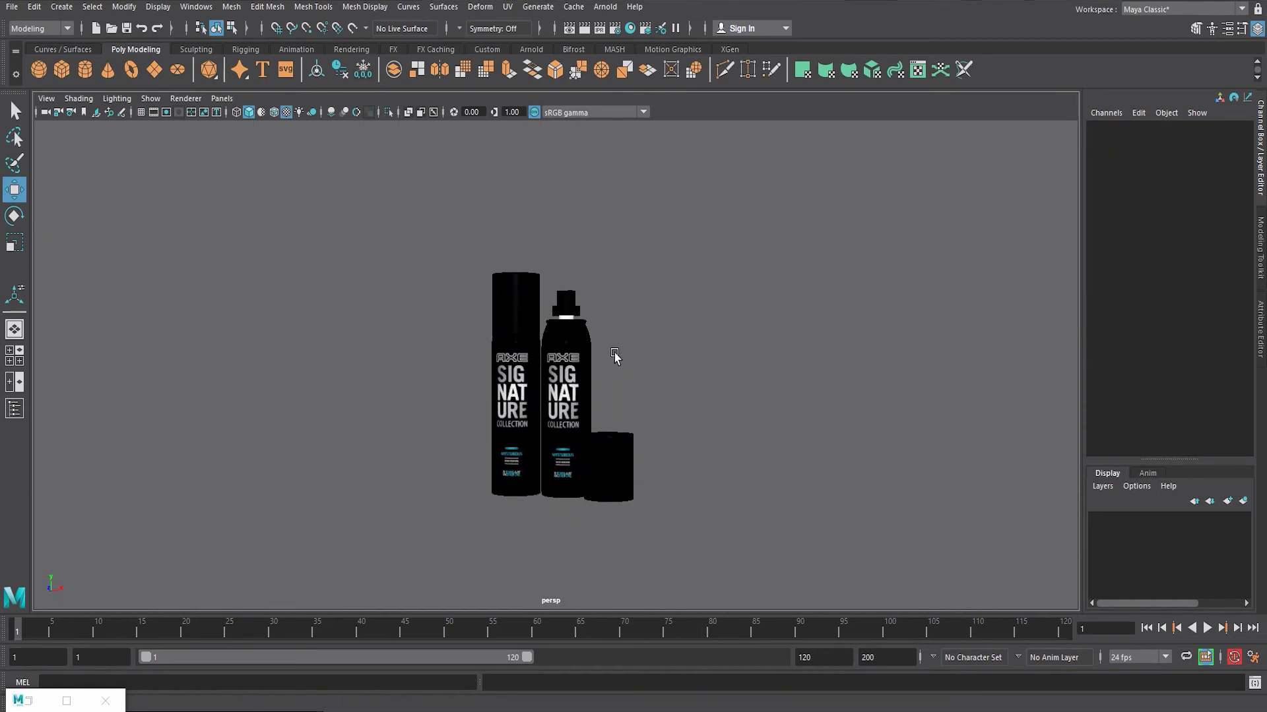
{"action": "scroll", "coordinate": [305, 292], "scroll_direction": "down", "scroll_amount": 10}
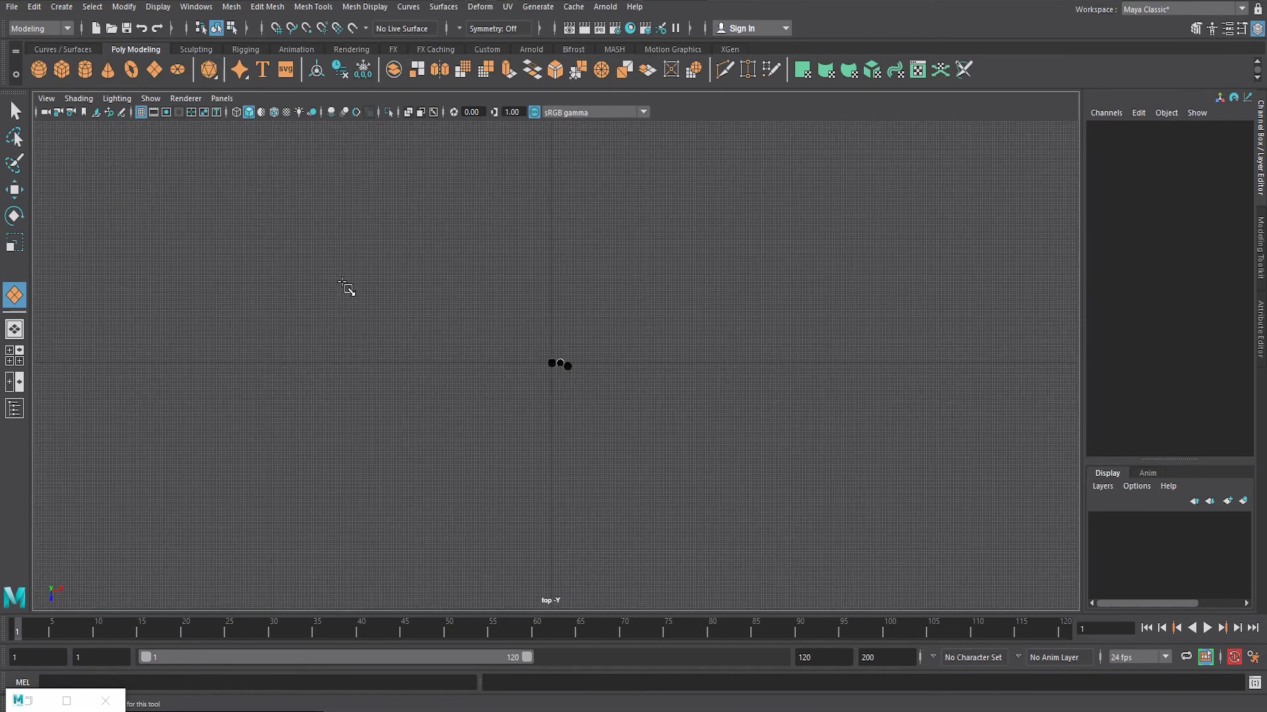
Draw a large floor plane under the bottles and extrude its back edge up into a wall
{"action": "left_click_drag", "start_coordinate": [310, 175], "coordinate": [755, 576]}
{"action": "key", "text": "F10"}
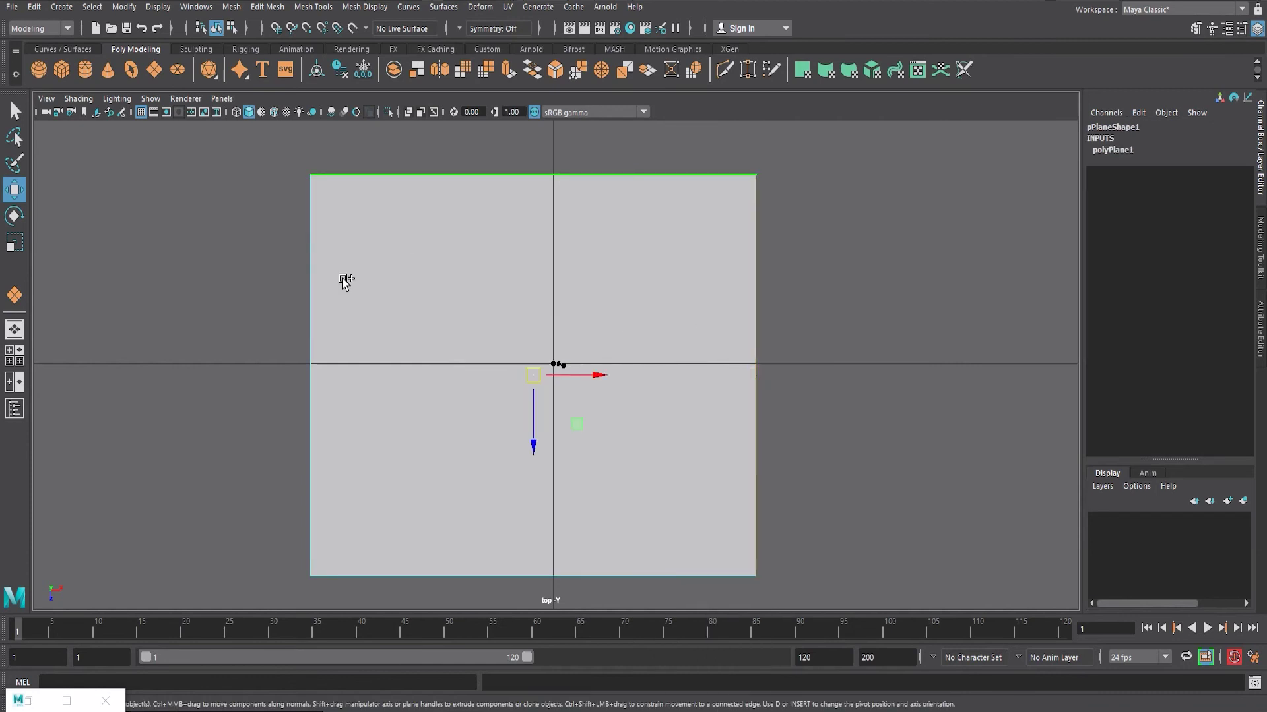
{"action": "key", "text": "space"}
{"action": "left_click_drag", "start_coordinate": [829, 345], "coordinate": [715, 350], "text": "alt"}
{"action": "key", "text": "ctrl+e"}
{"action": "scroll", "coordinate": [715, 349], "scroll_direction": "down", "scroll_amount": 3}
{"action": "mouse_move", "coordinate": [550, 346]}
{"action": "left_mouse_down"}
{"action": "mouse_move", "coordinate": [551, 251]}
{"action": "mouse_move", "coordinate": [554, 359]}
{"action": "left_mouse_up"}
{"action": "key", "text": "q"}
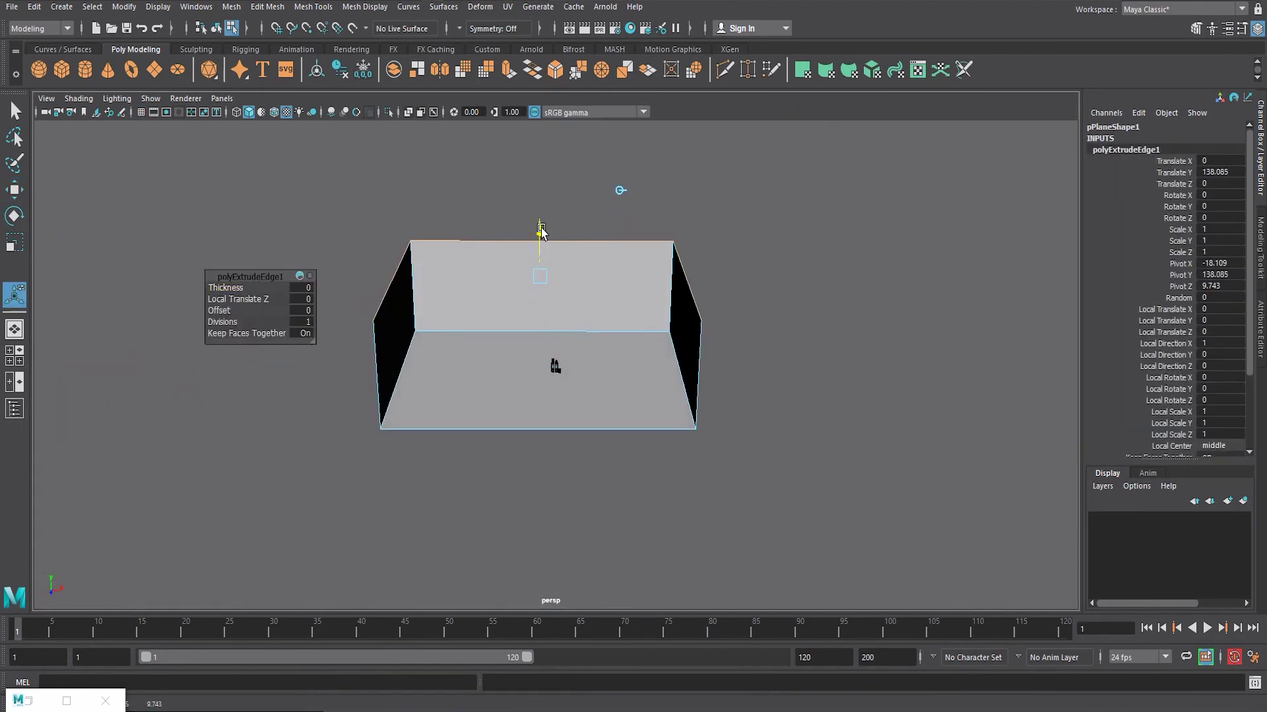
Bevel the corner edge between floor and wall into a smooth curve
{"action": "left_click", "coordinate": [451, 332]}
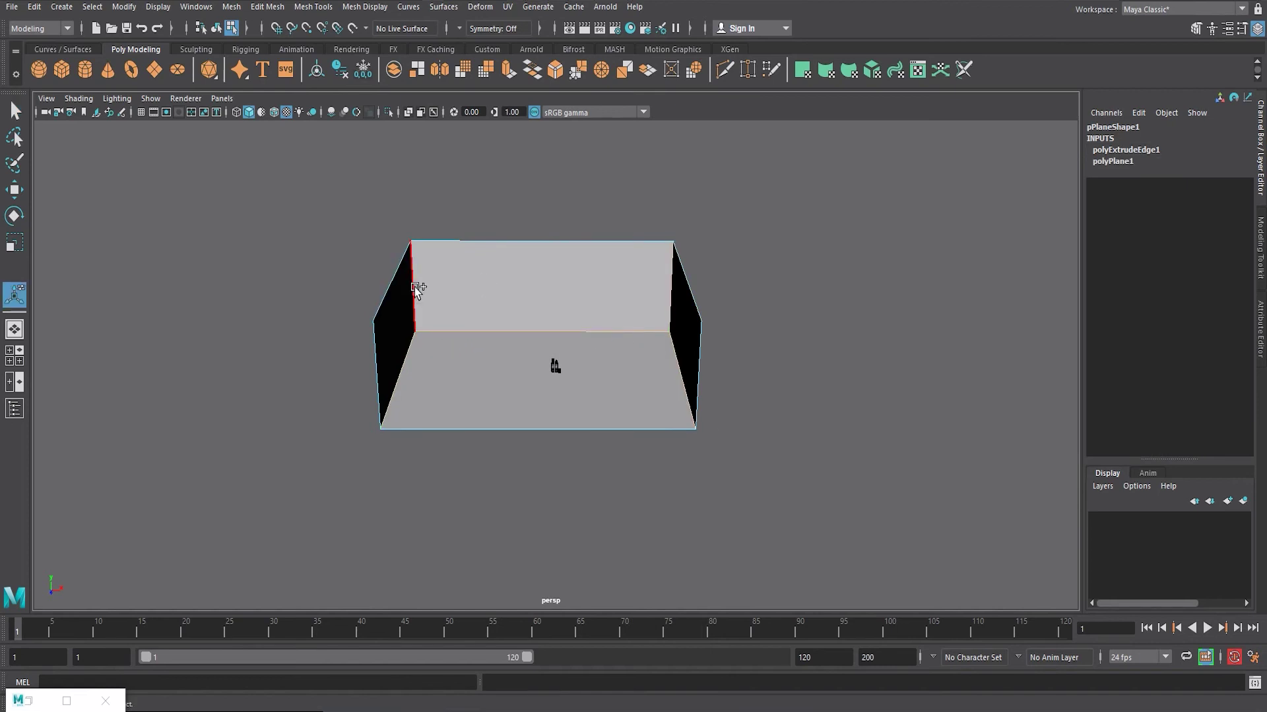
{"action": "left_click", "coordinate": [251, 9]}
{"action": "left_click", "coordinate": [277, 53]}
{"action": "right_click_drag", "start_coordinate": [580, 325], "coordinate": [645, 303]}
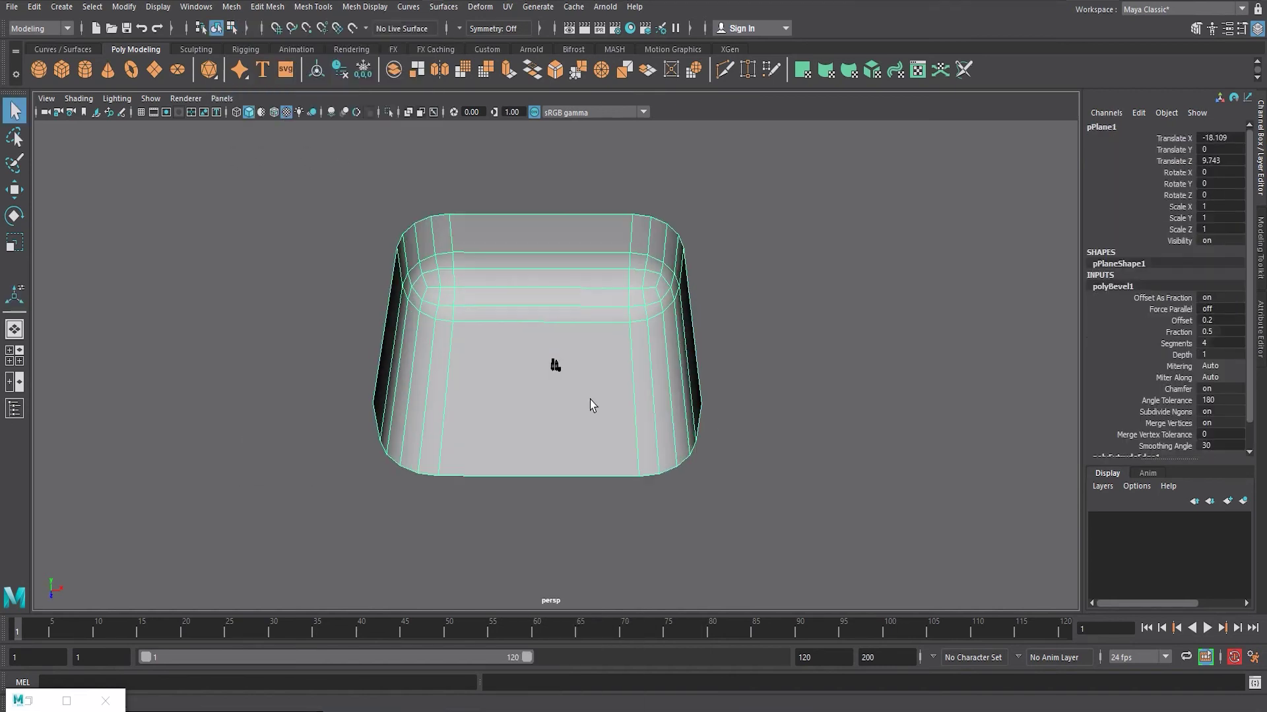
Scale the backdrop wider and deeper in X and Z, then pull it forward in Z
{"action": "key", "text": "r"}
{"action": "left_click_drag", "start_coordinate": [534, 429], "coordinate": [536, 456]}
{"action": "left_click_drag", "start_coordinate": [599, 374], "coordinate": [634, 390]}
{"action": "key", "text": "w"}
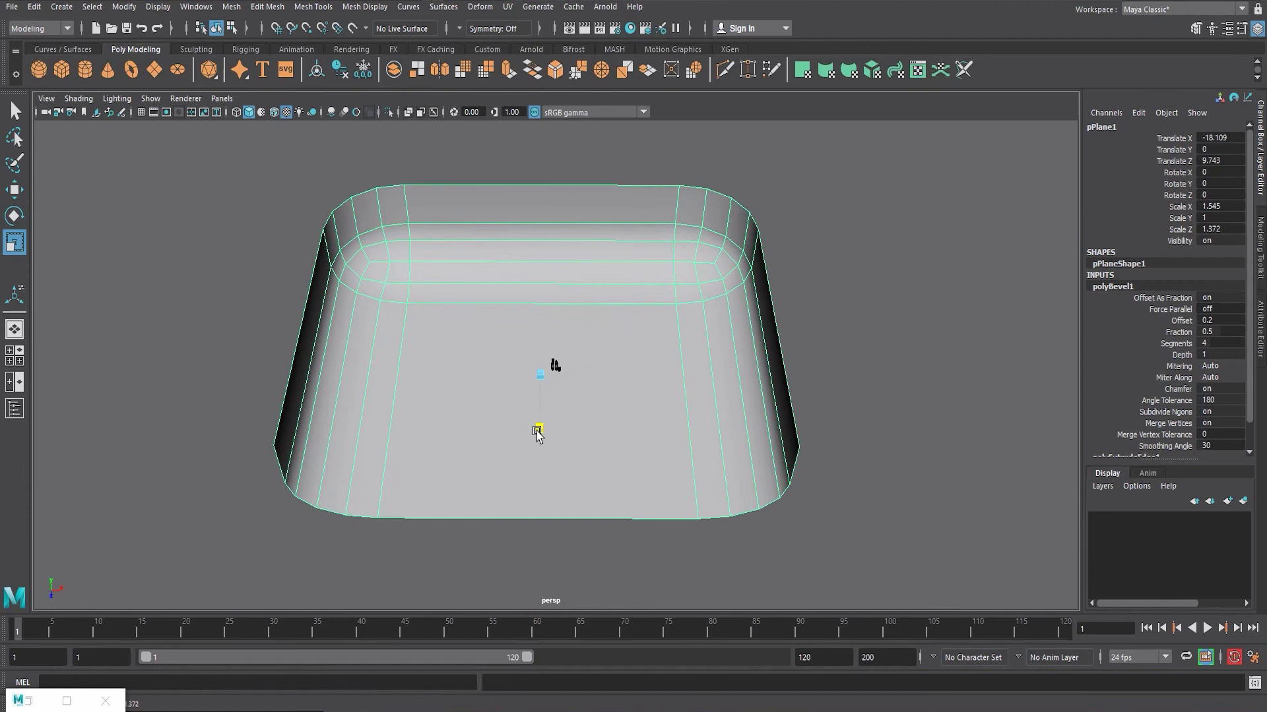
{"action": "left_click_drag", "start_coordinate": [538, 429], "coordinate": [539, 424]}
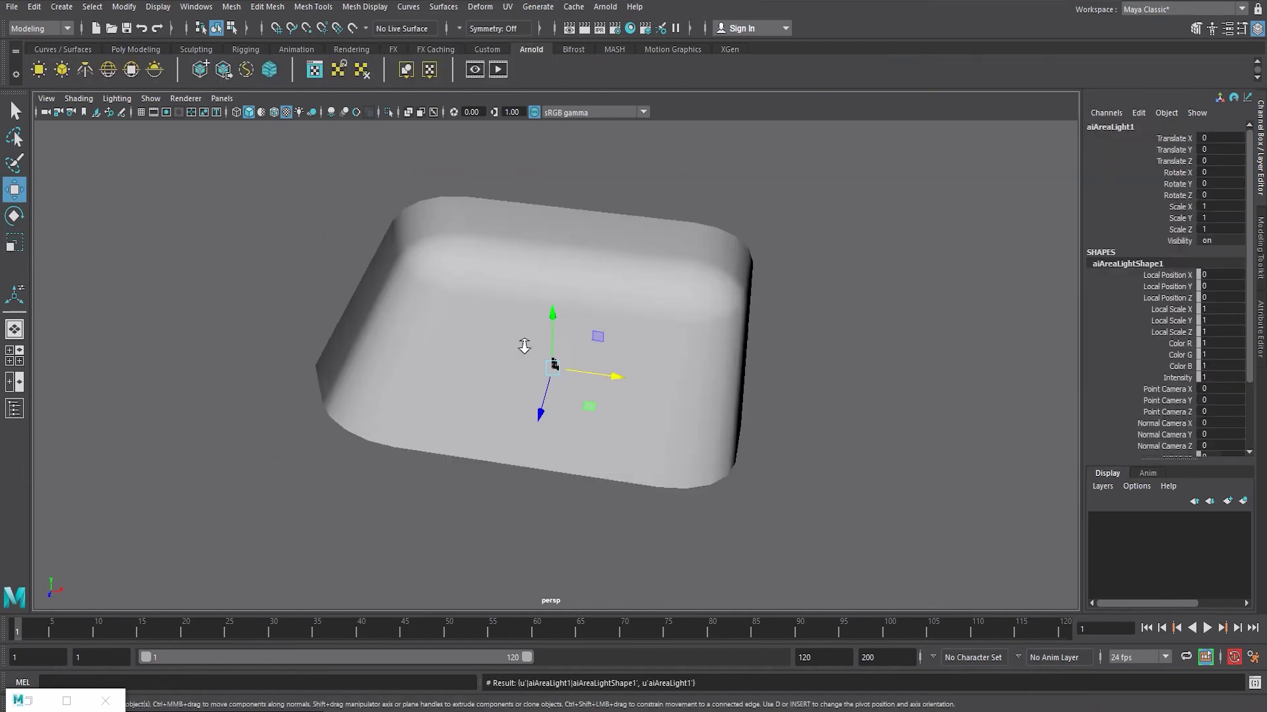
Enlarge aiAreaLight1, raise it above the backdrop and stretch it along its length
{"action": "key", "text": "r"}
{"action": "mouse_move", "coordinate": [413, 475]}
{"action": "left_mouse_down"}
{"action": "mouse_move", "coordinate": [517, 537]}
{"action": "mouse_move", "coordinate": [600, 415]}
{"action": "left_mouse_up"}
{"action": "key", "text": "w"}
{"action": "mouse_move", "coordinate": [523, 334]}
{"action": "left_mouse_down"}
{"action": "mouse_move", "coordinate": [526, 240]}
{"action": "mouse_move", "coordinate": [647, 319]}
{"action": "left_mouse_up"}
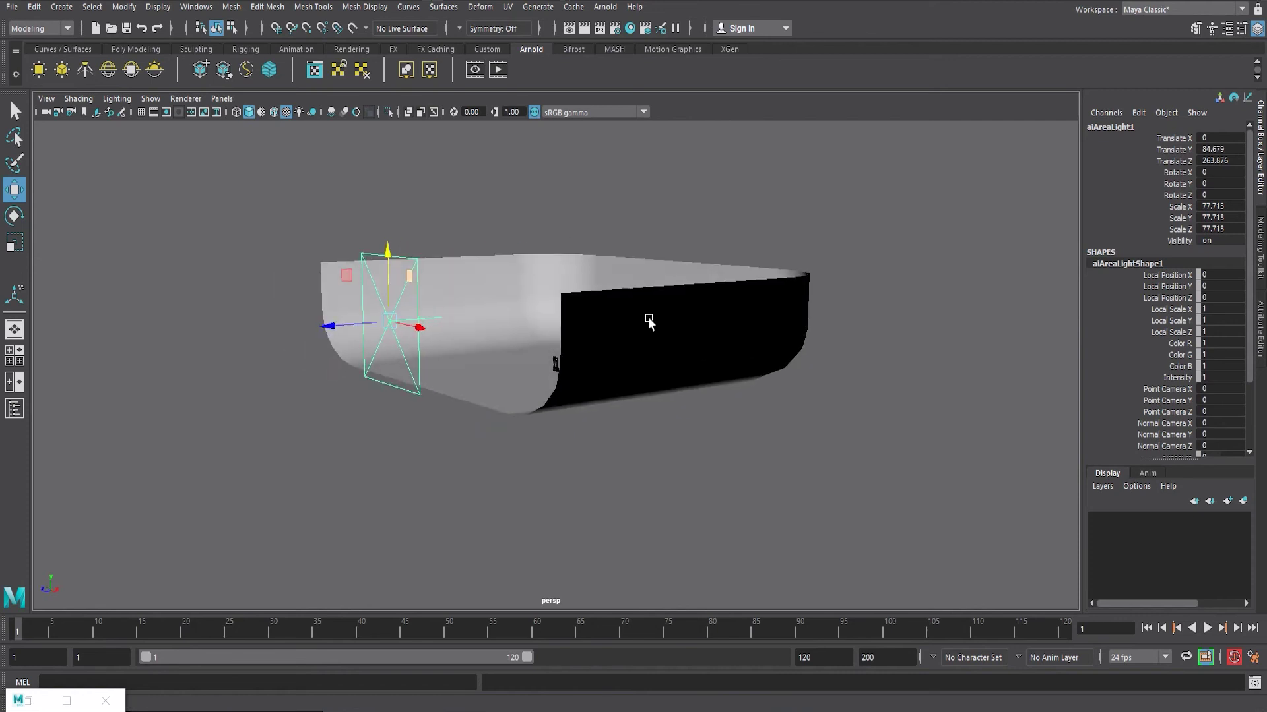
{"action": "key", "text": "r"}
{"action": "mouse_move", "coordinate": [328, 341]}
{"action": "left_mouse_down"}
{"action": "mouse_move", "coordinate": [214, 378]}
{"action": "mouse_move", "coordinate": [362, 354]}
{"action": "left_mouse_up"}
Orbit around the backdrop and lengthen the first area light a little more
{"action": "key", "text": "e"}
{"action": "left_click_drag", "start_coordinate": [521, 361], "coordinate": [693, 356], "text": "alt"}
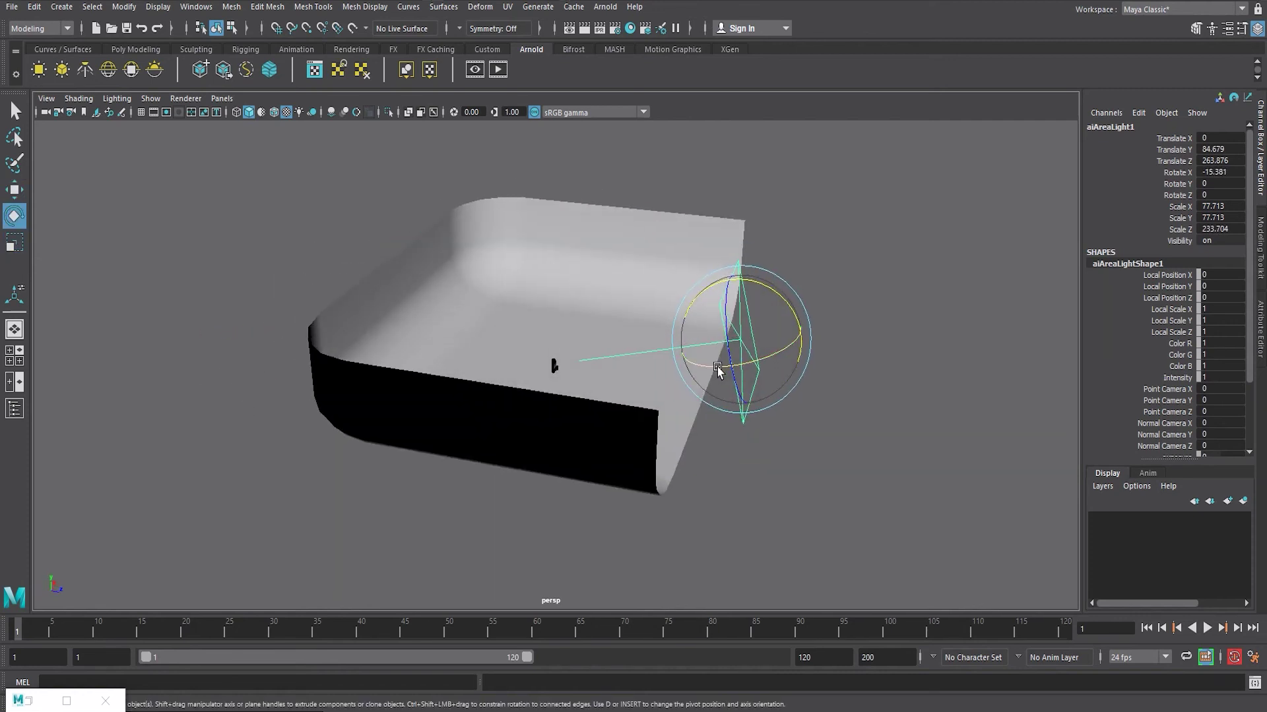
{"action": "key", "text": "r"}
{"action": "left_click_drag", "start_coordinate": [795, 335], "coordinate": [802, 349]}
{"action": "mouse_move", "coordinate": [803, 349]}
{"action": "left_mouse_down", "text": "alt"}
{"action": "mouse_move", "coordinate": [380, 318]}
{"action": "mouse_move", "coordinate": [552, 360]}
{"action": "mouse_move", "coordinate": [707, 424]}
{"action": "mouse_move", "coordinate": [435, 452]}
{"action": "mouse_move", "coordinate": [644, 438]}
{"action": "left_mouse_up", "text": "alt"}
{"action": "key", "text": "e"}
{"action": "scroll", "coordinate": [552, 360], "scroll_direction": "down", "scroll_amount": 3}
{"action": "left_click", "coordinate": [552, 359]}
Duplicate the light into aiAreaLight2, zero its rotation and turn it toward the backdrop
{"action": "key", "text": "ctrl+d"}
{"action": "key", "text": "w"}
{"action": "key", "text": "e"}
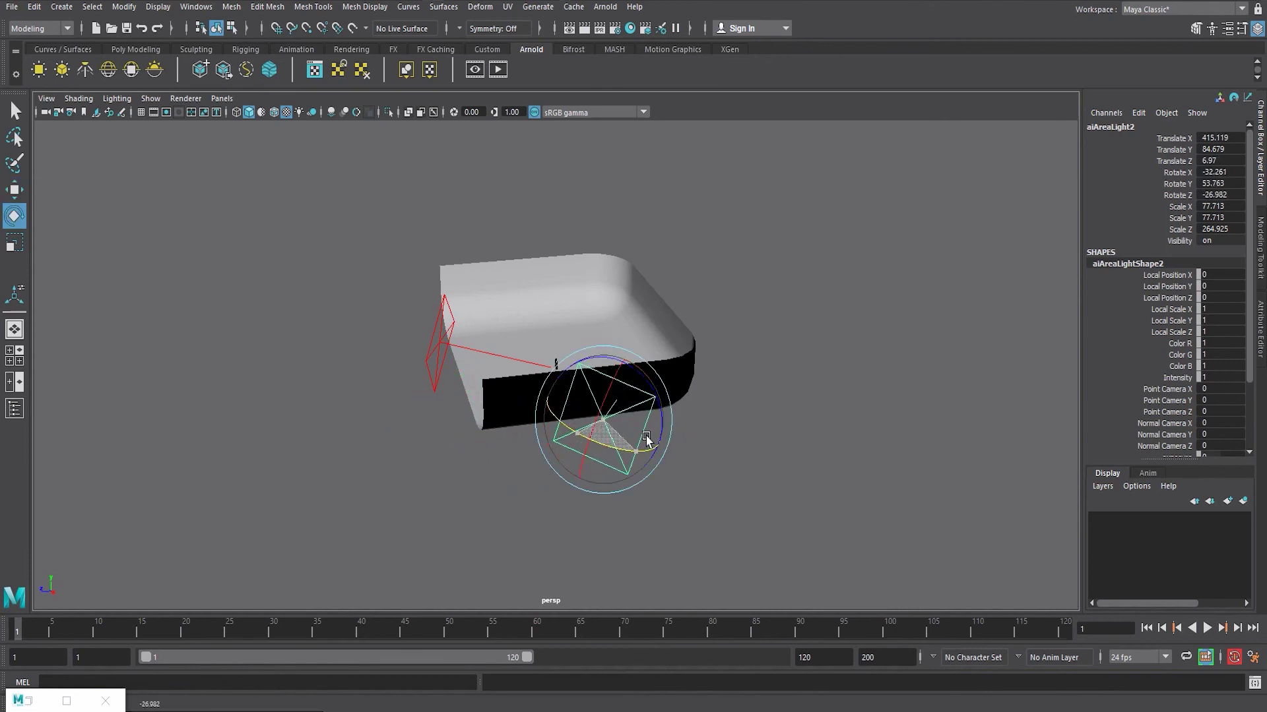
{"action": "left_click", "coordinate": [1235, 172]}
{"action": "type", "text": "0"}
{"action": "key", "text": "Return"}
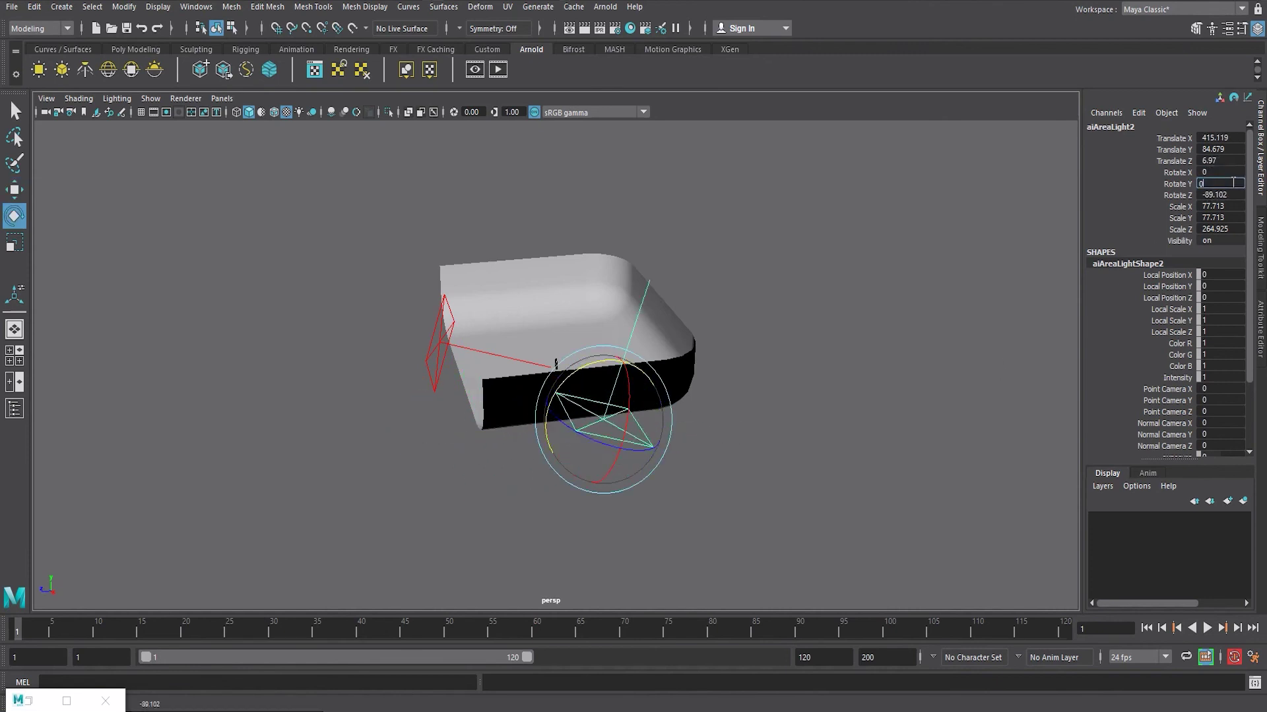
{"action": "key", "text": "Return"}
{"action": "mouse_move", "coordinate": [580, 447]}
{"action": "left_mouse_down"}
{"action": "mouse_move", "coordinate": [614, 462]}
{"action": "mouse_move", "coordinate": [554, 362]}
{"action": "left_mouse_up"}
Raise aiAreaLight2 higher and fine-tune its position and angle
{"action": "key", "text": "w"}
{"action": "mouse_move", "coordinate": [731, 291]}
{"action": "left_mouse_down"}
{"action": "mouse_move", "coordinate": [731, 267]}
{"action": "mouse_move", "coordinate": [764, 277]}
{"action": "mouse_move", "coordinate": [613, 377]}
{"action": "mouse_move", "coordinate": [557, 362]}
{"action": "mouse_move", "coordinate": [509, 430]}
{"action": "mouse_move", "coordinate": [682, 212]}
{"action": "left_mouse_up"}
{"action": "key", "text": "r"}
{"action": "key", "text": "e"}
{"action": "key", "text": "w"}
{"action": "left_click_drag", "start_coordinate": [728, 276], "coordinate": [780, 382], "text": "alt"}
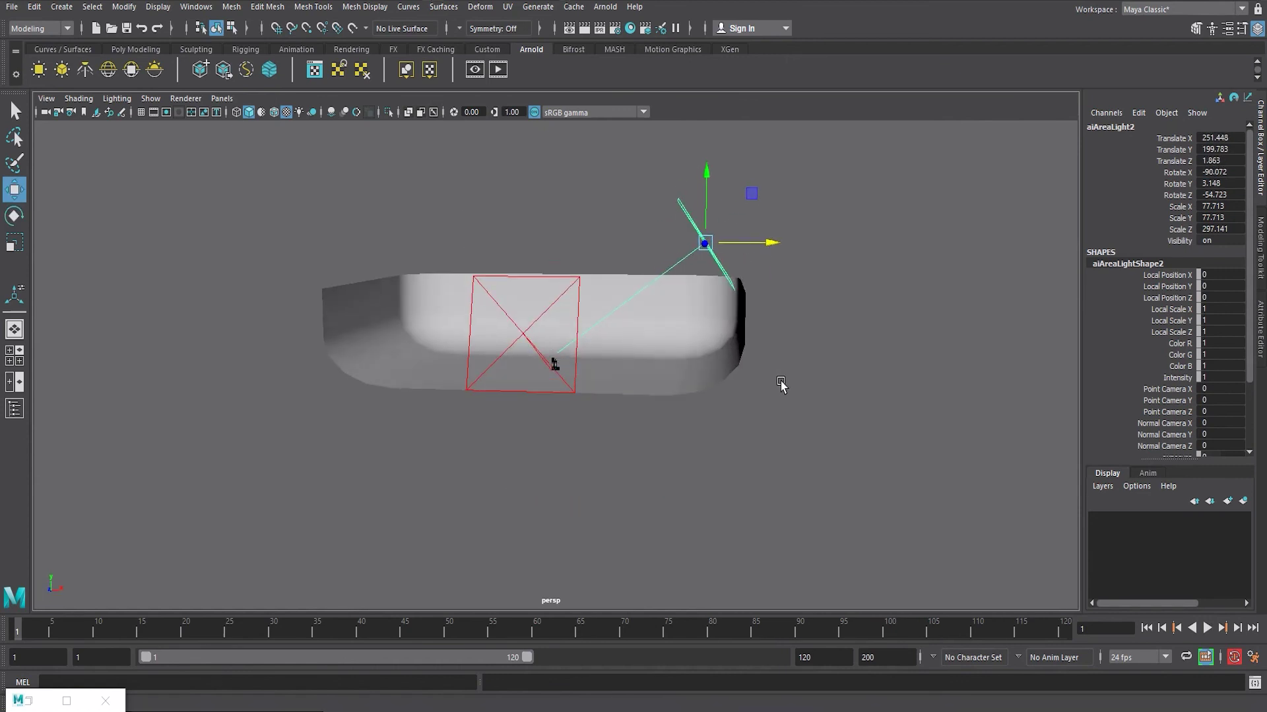
{"action": "key", "text": "e"}
{"action": "left_click_drag", "start_coordinate": [665, 217], "coordinate": [660, 213]}
Set aiAreaLightShape1 intensity to 10 and aiAreaLightShape2 intensity to 20
{"action": "left_click", "coordinate": [486, 244]}
{"action": "left_click", "coordinate": [1227, 28]}
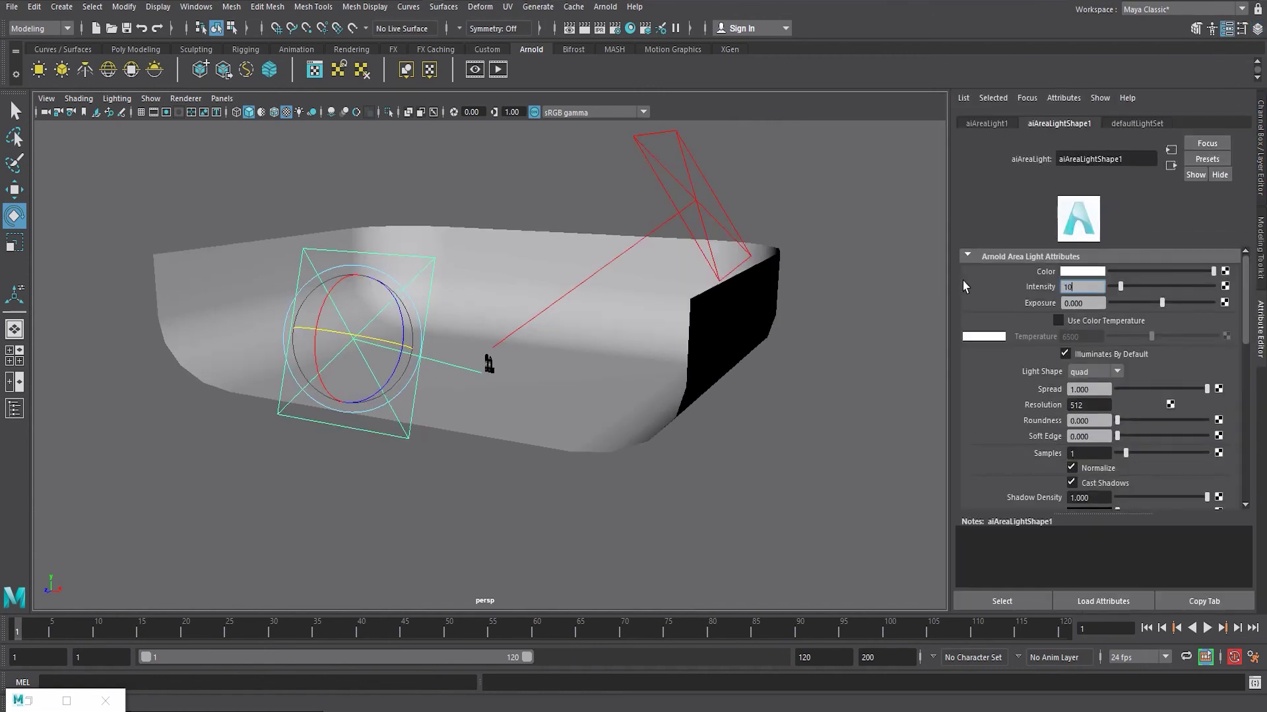
{"action": "type", "text": "10"}
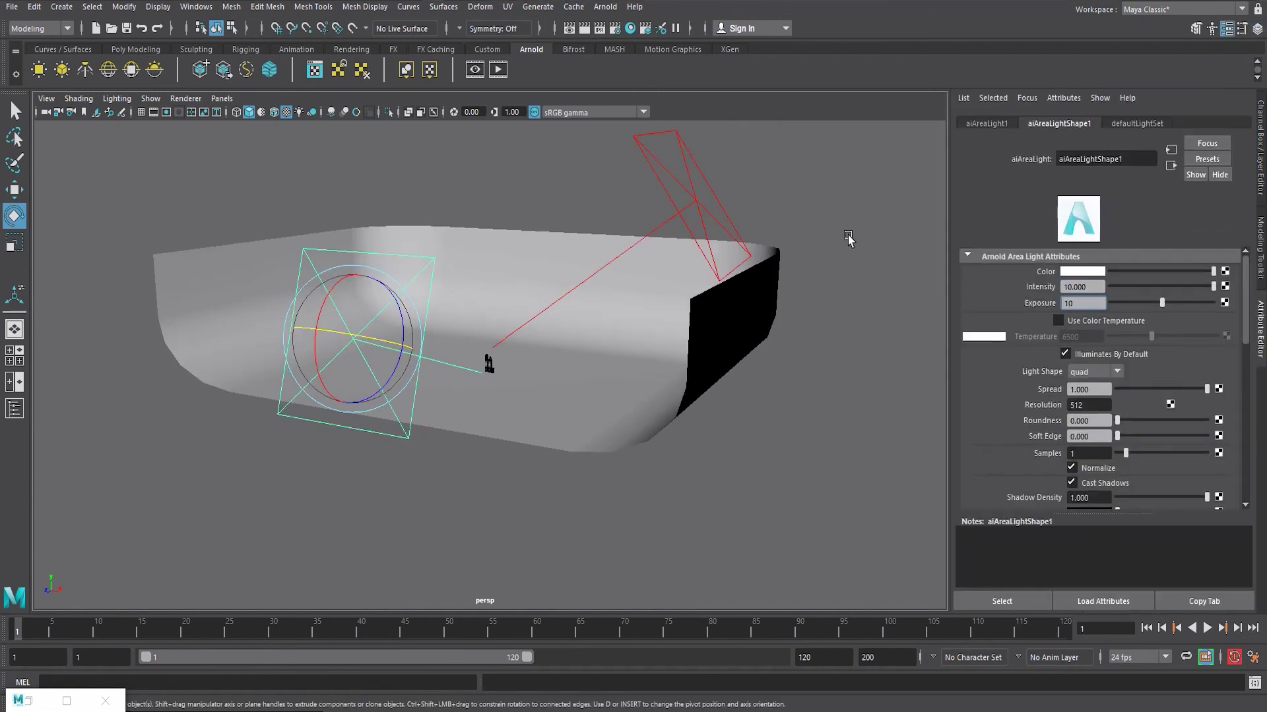
{"action": "left_click", "coordinate": [691, 175]}
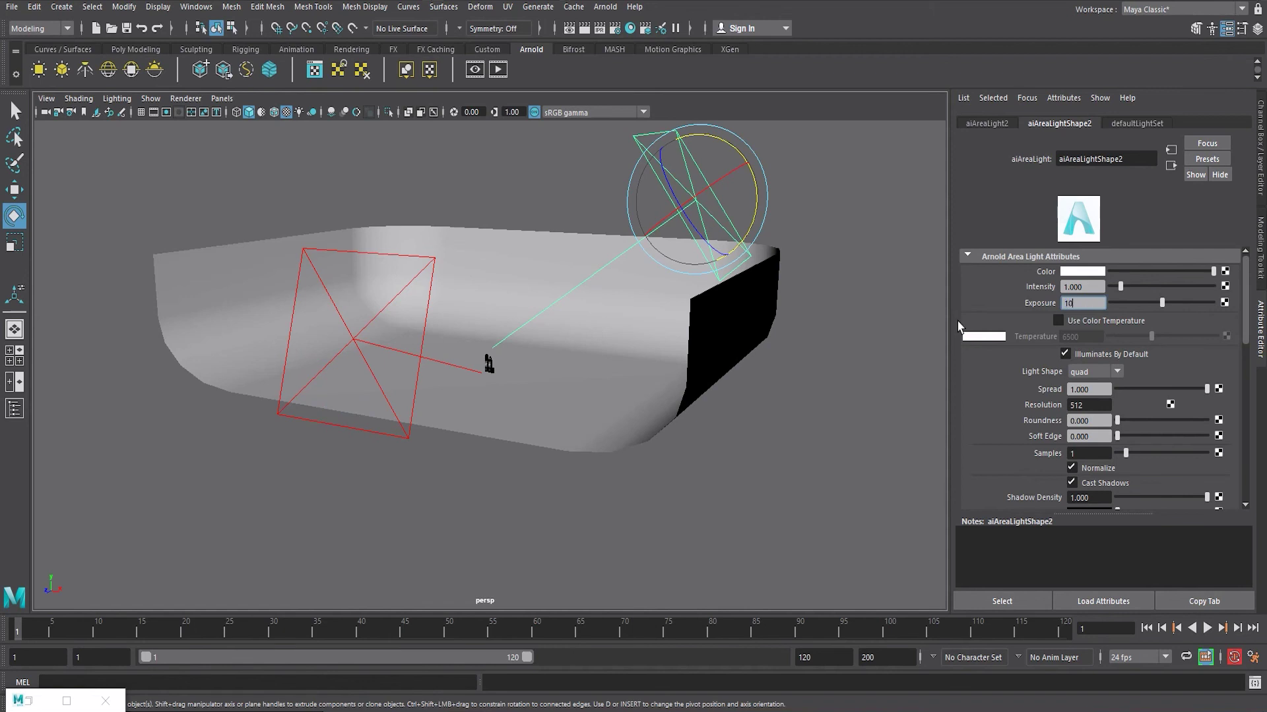
{"action": "type", "text": "20"}
{"action": "key", "text": "Tab"}
{"action": "key", "text": "Tab"}
{"action": "key", "text": "Tab"}
{"action": "key", "text": "Tab"}
{"action": "key", "text": "Tab"}
{"action": "key", "text": "Tab"}
{"action": "key", "text": "Tab"}
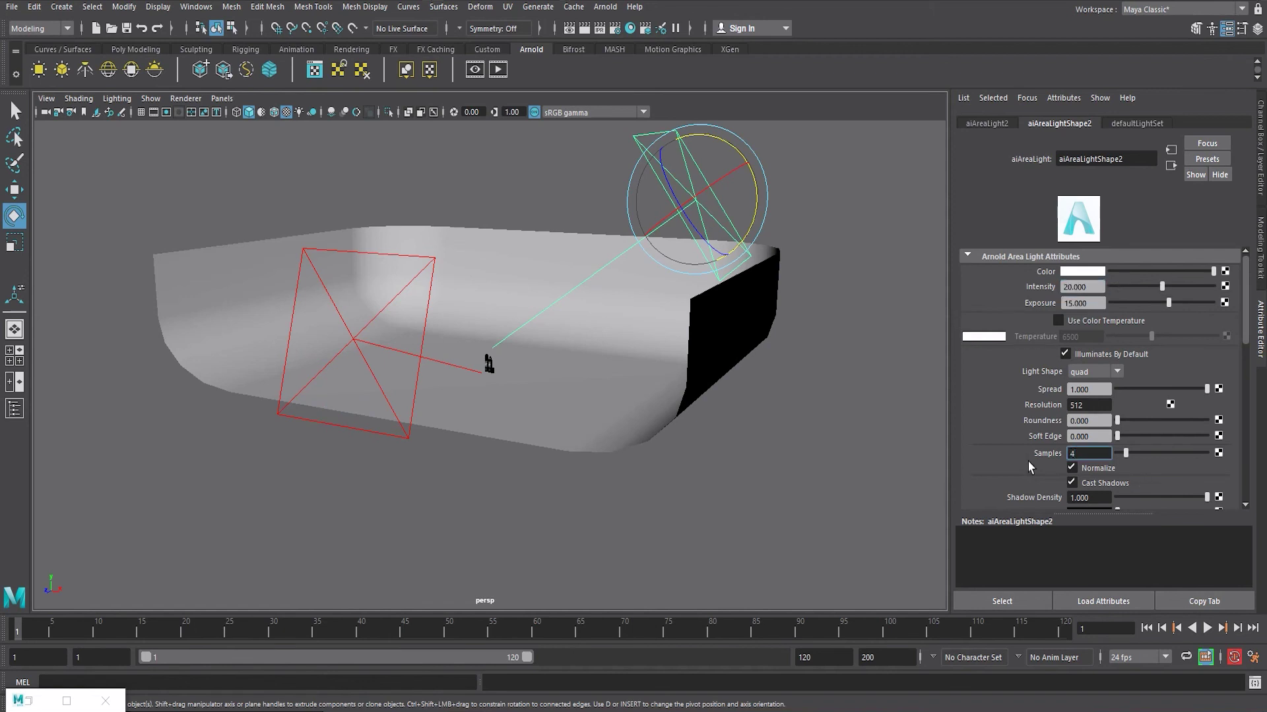
{"action": "left_click", "coordinate": [435, 259]}
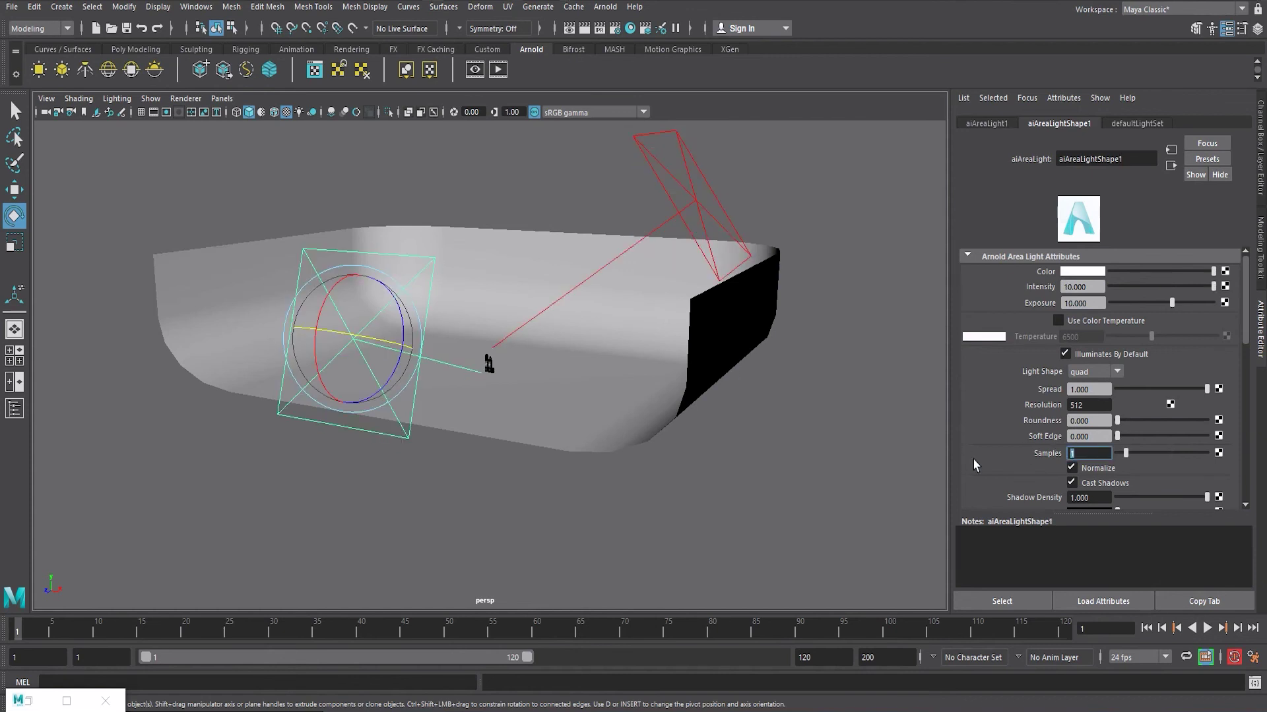
{"action": "left_click", "coordinate": [697, 531]}
{"action": "scroll", "coordinate": [697, 531], "scroll_direction": "up", "scroll_amount": 5}
{"action": "key", "text": "ctrl+a"}
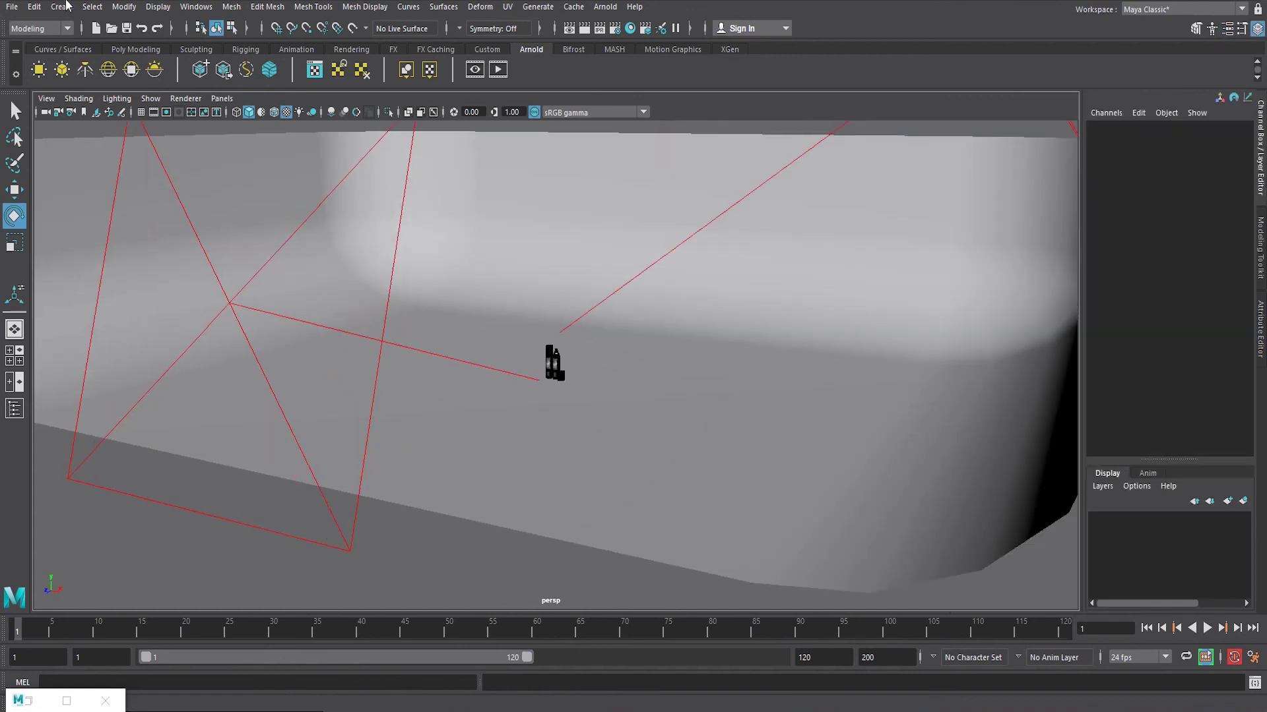
Create a new camera and look through camera1 in the view panel
{"action": "left_click", "coordinate": [61, 7]}
{"action": "left_click", "coordinate": [252, 116]}
{"action": "key", "text": "space"}
{"action": "left_click", "coordinate": [223, 99]}
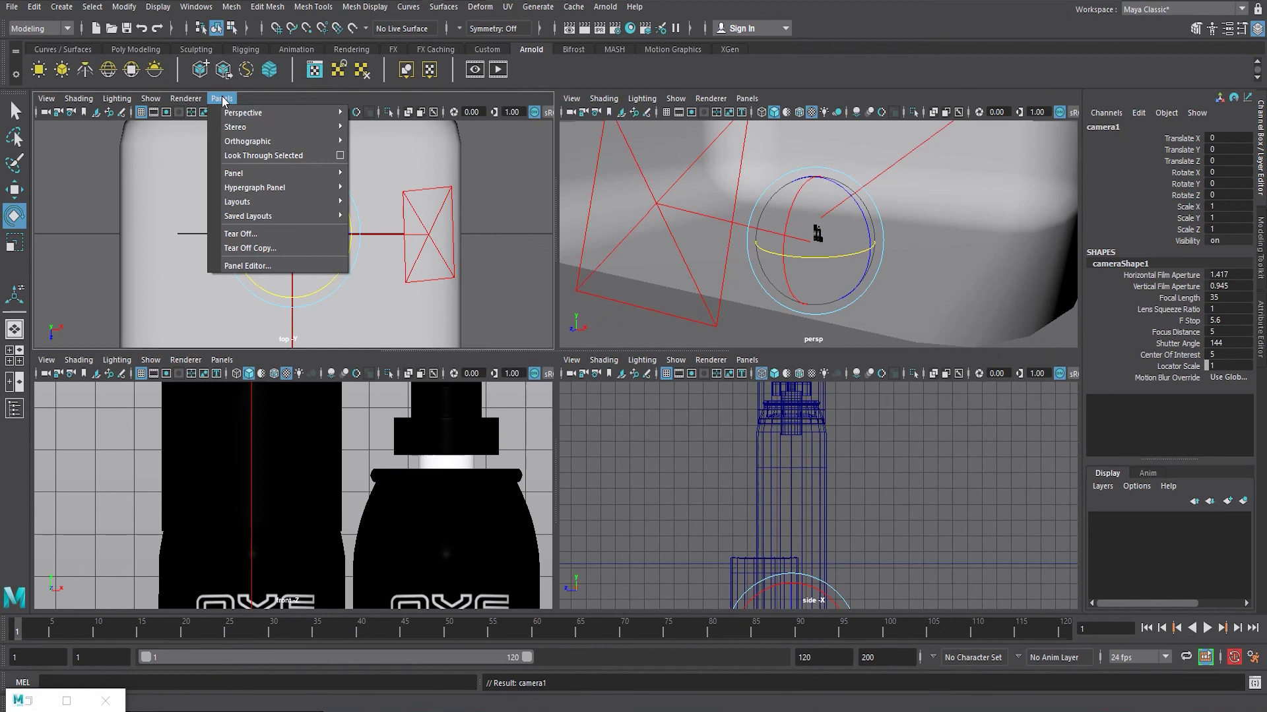
{"action": "left_click", "coordinate": [402, 113]}
Frame the bottles and cap through camera1 with textures shown, and launch Arnold RenderView
{"action": "key", "text": "space"}
{"action": "scroll", "coordinate": [497, 285], "scroll_direction": "down", "scroll_amount": 5}
{"action": "scroll", "coordinate": [574, 486], "scroll_direction": "down", "scroll_amount": 3}
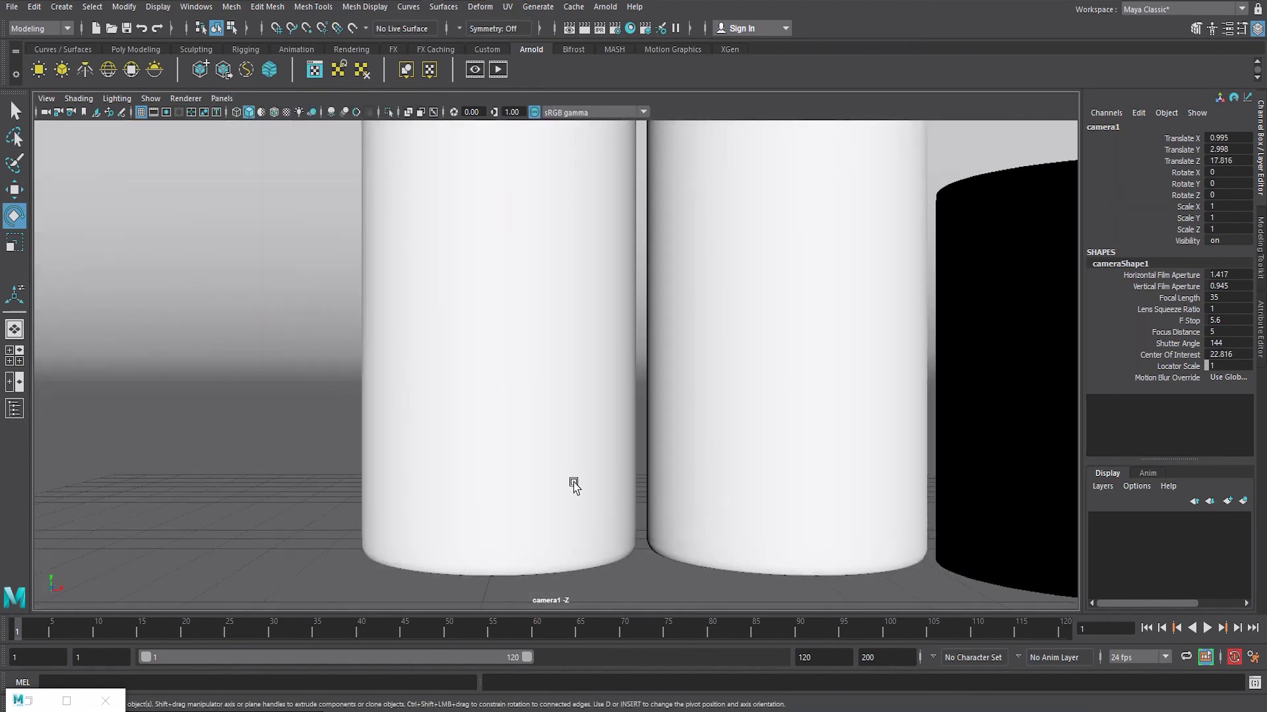
{"action": "key", "text": "6"}
{"action": "scroll", "coordinate": [574, 486], "scroll_direction": "down", "scroll_amount": 5}
{"action": "left_click_drag", "start_coordinate": [631, 471], "coordinate": [711, 459], "text": "alt"}
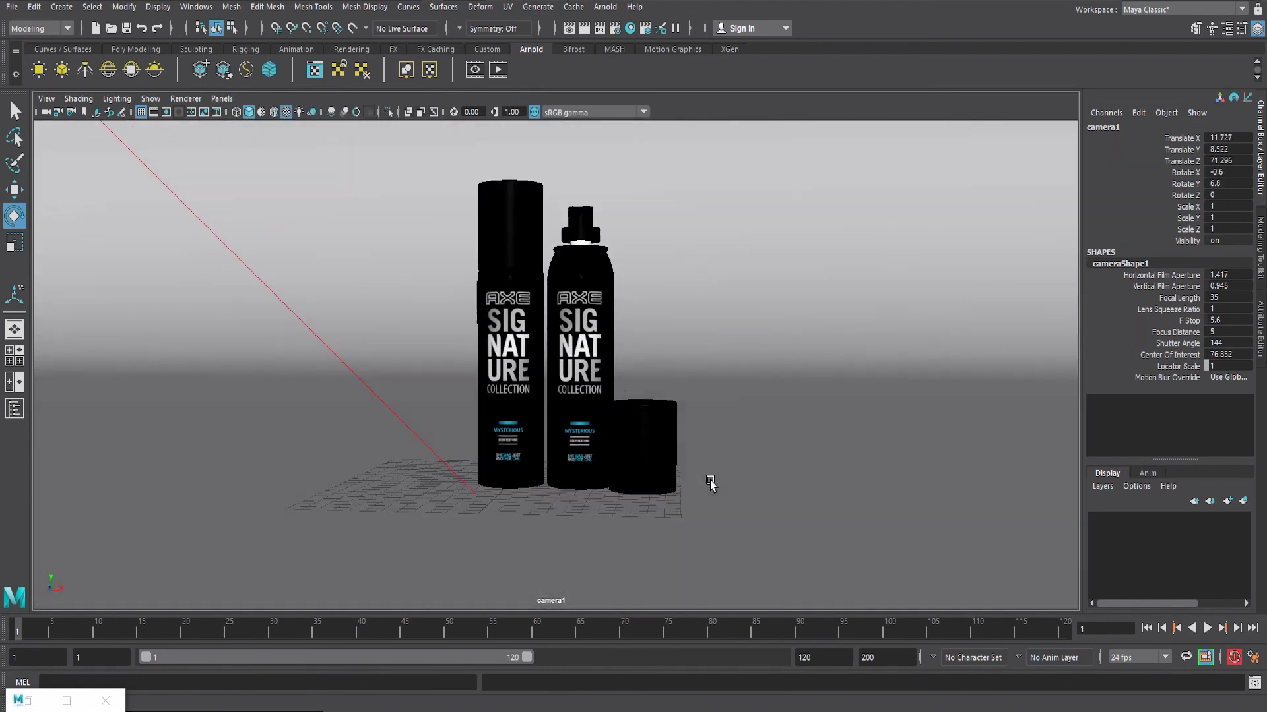
{"action": "key", "text": "space"}
{"action": "left_click", "coordinate": [473, 73]}
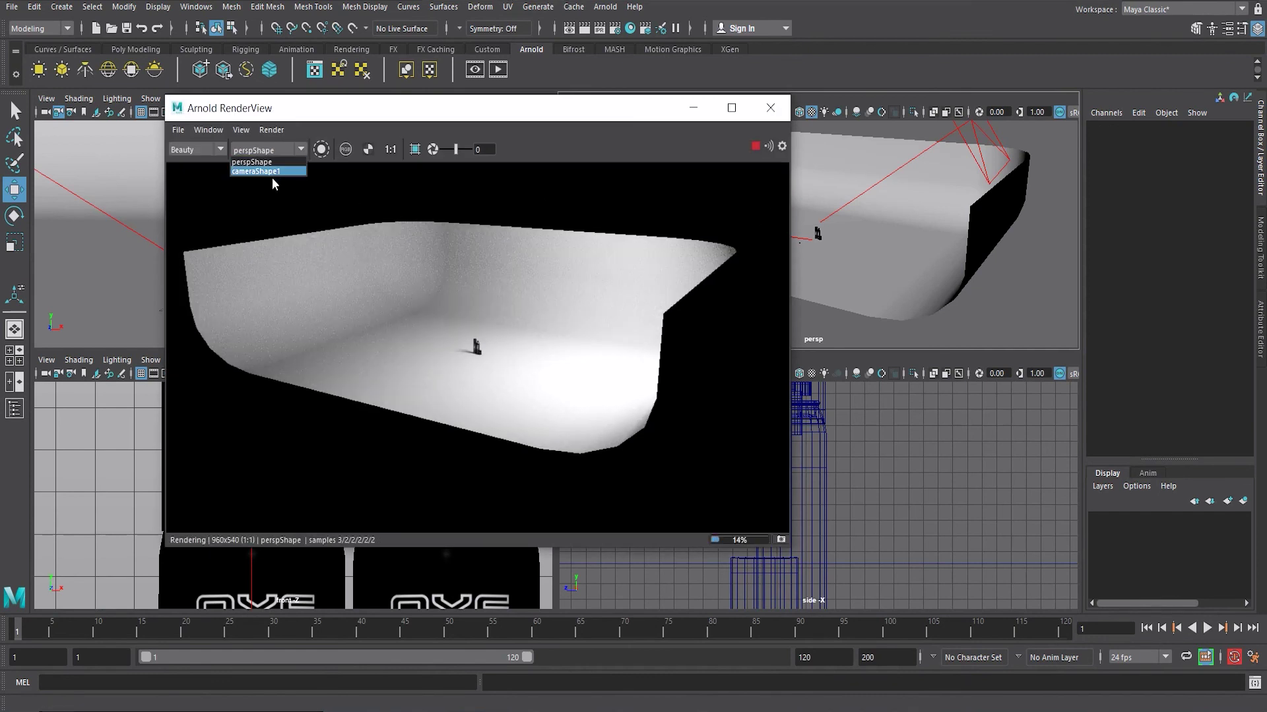
Render from cameraShape1 and raise the cap's black plastic specular roughness to 0.35
{"action": "left_click", "coordinate": [276, 171]}
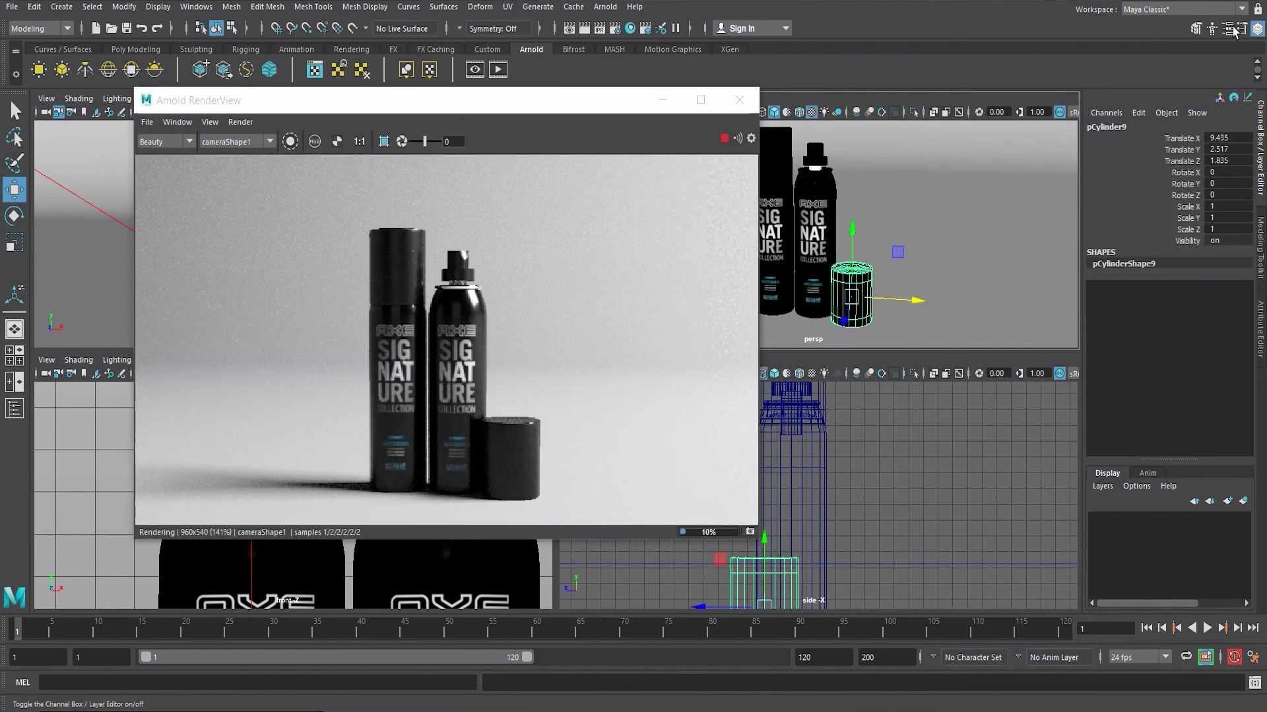
{"action": "left_click", "coordinate": [1163, 124]}
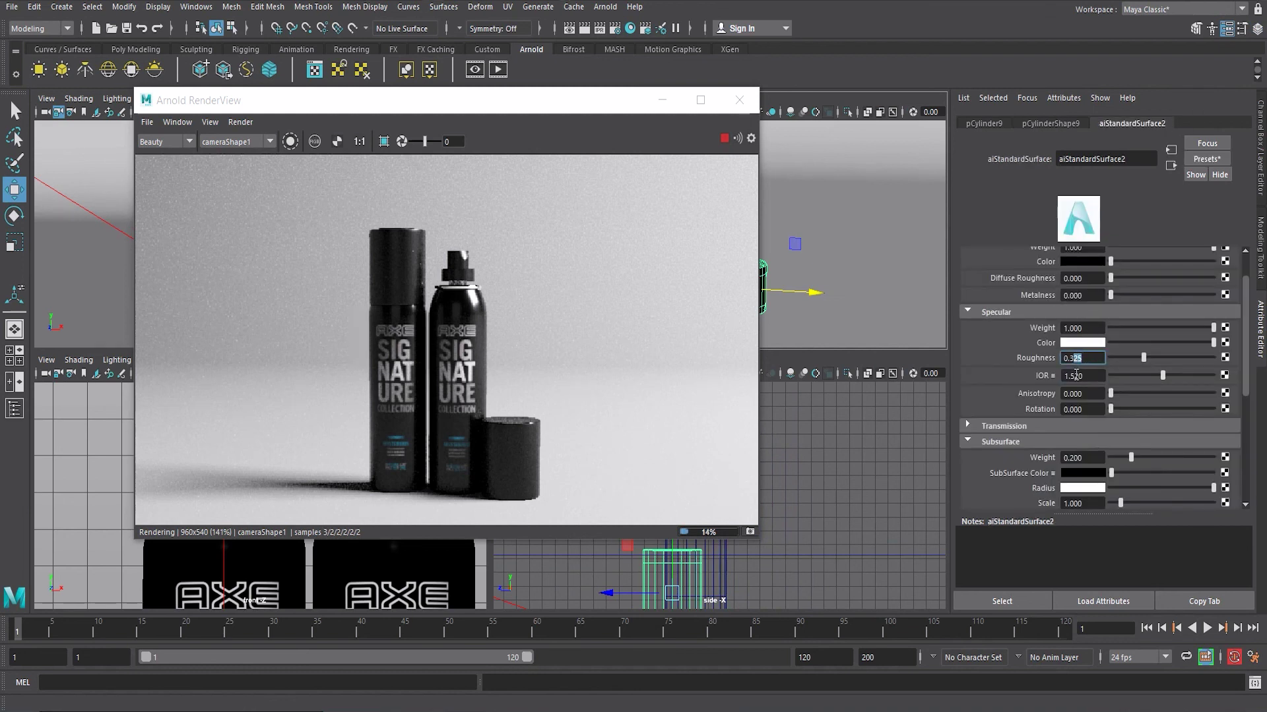
{"action": "type", "text": "50"}
{"action": "left_click", "coordinate": [1075, 277]}
{"action": "type", "text": ".150"}
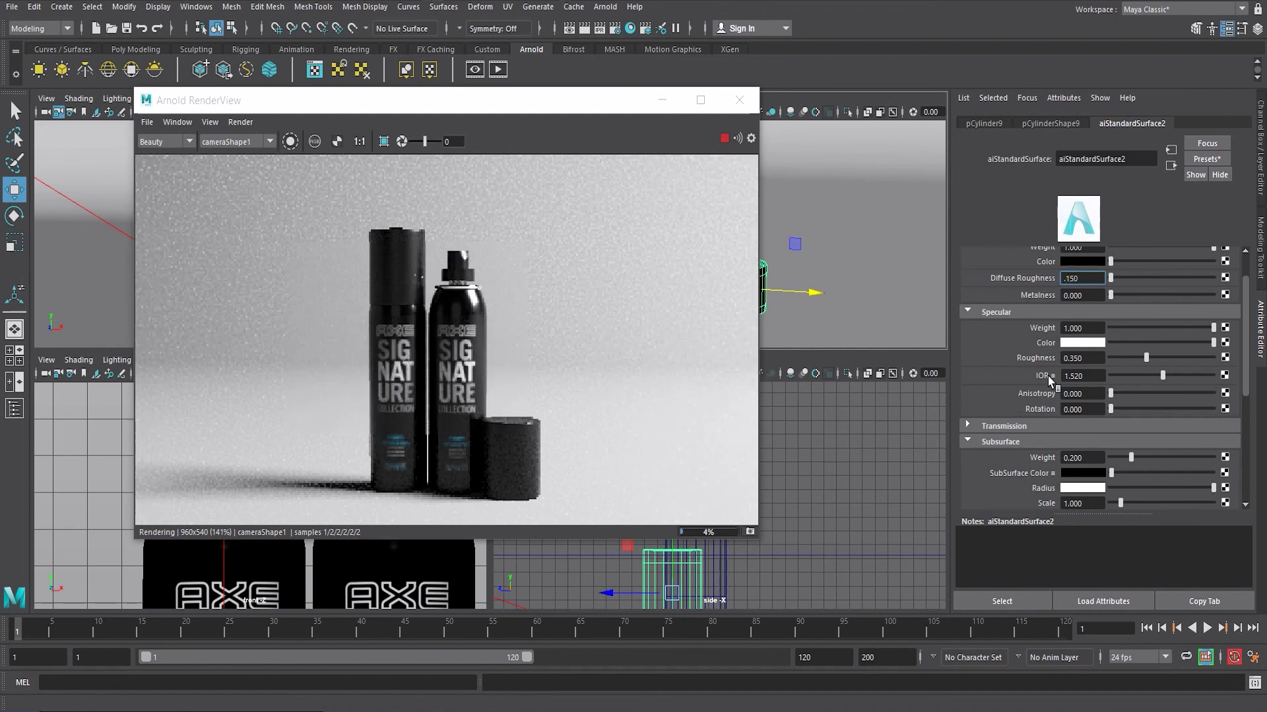
Set diffuse roughness 0.15 on the spray bottle's aiStandardSurface material
{"action": "left_click_drag", "start_coordinate": [461, 100], "coordinate": [347, 127]}
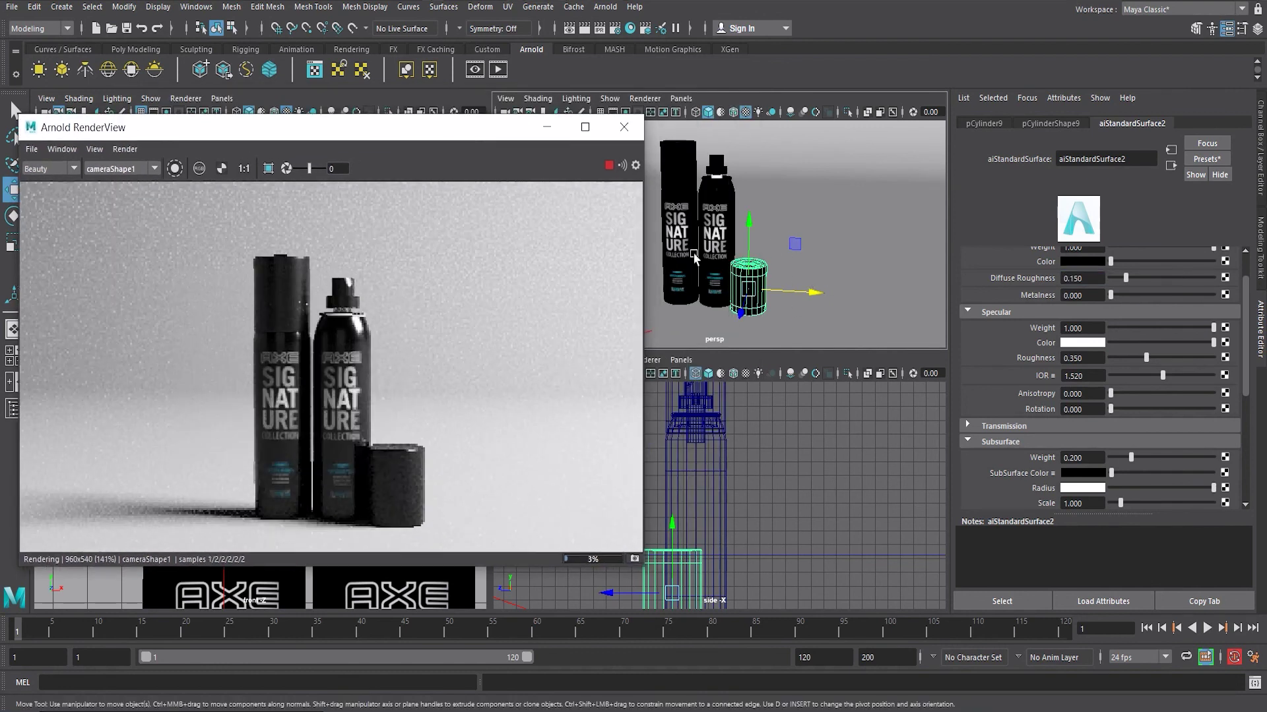
{"action": "left_click", "coordinate": [715, 218]}
{"action": "scroll", "coordinate": [1142, 253], "scroll_direction": "up", "scroll_amount": 2}
{"action": "type", "text": "0.15"}
{"action": "double_click", "coordinate": [1075, 402]}
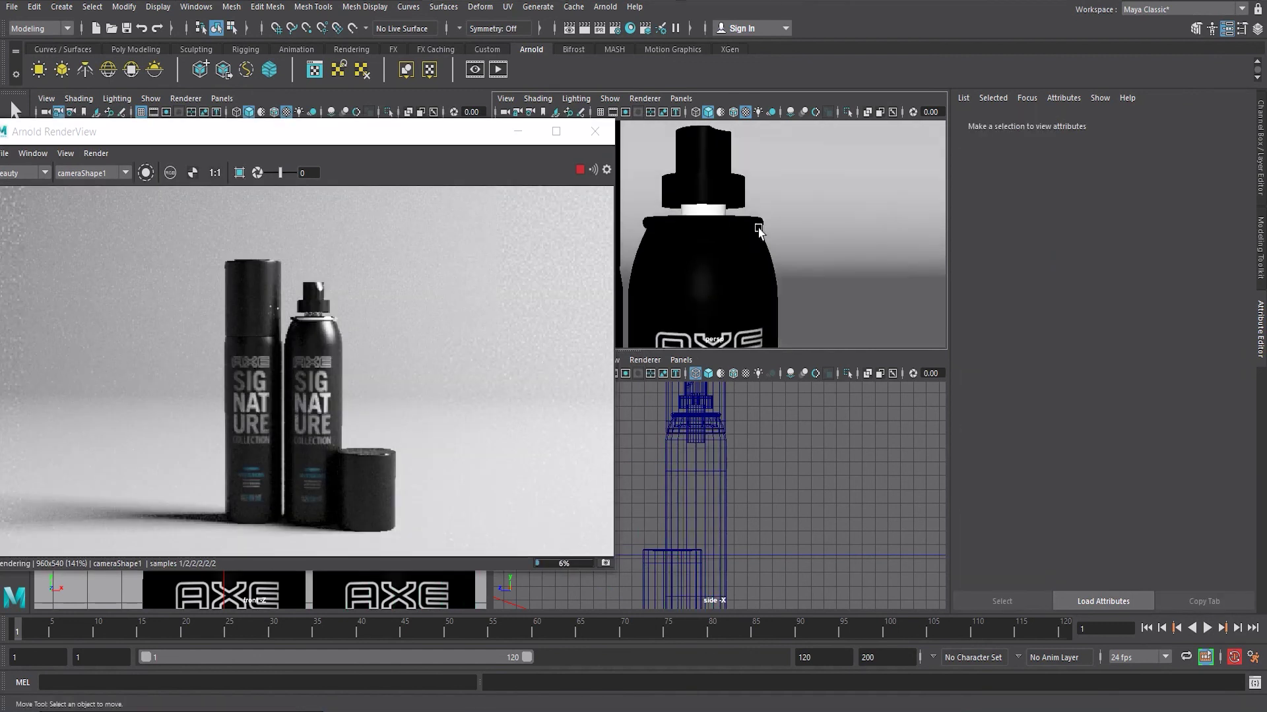
Give the shoulder ring's aiStandardSurface3 base colour a pale, desaturated, darker yellow
{"action": "left_click", "coordinate": [759, 229]}
{"action": "scroll", "coordinate": [777, 230], "scroll_direction": "up", "scroll_amount": 3}
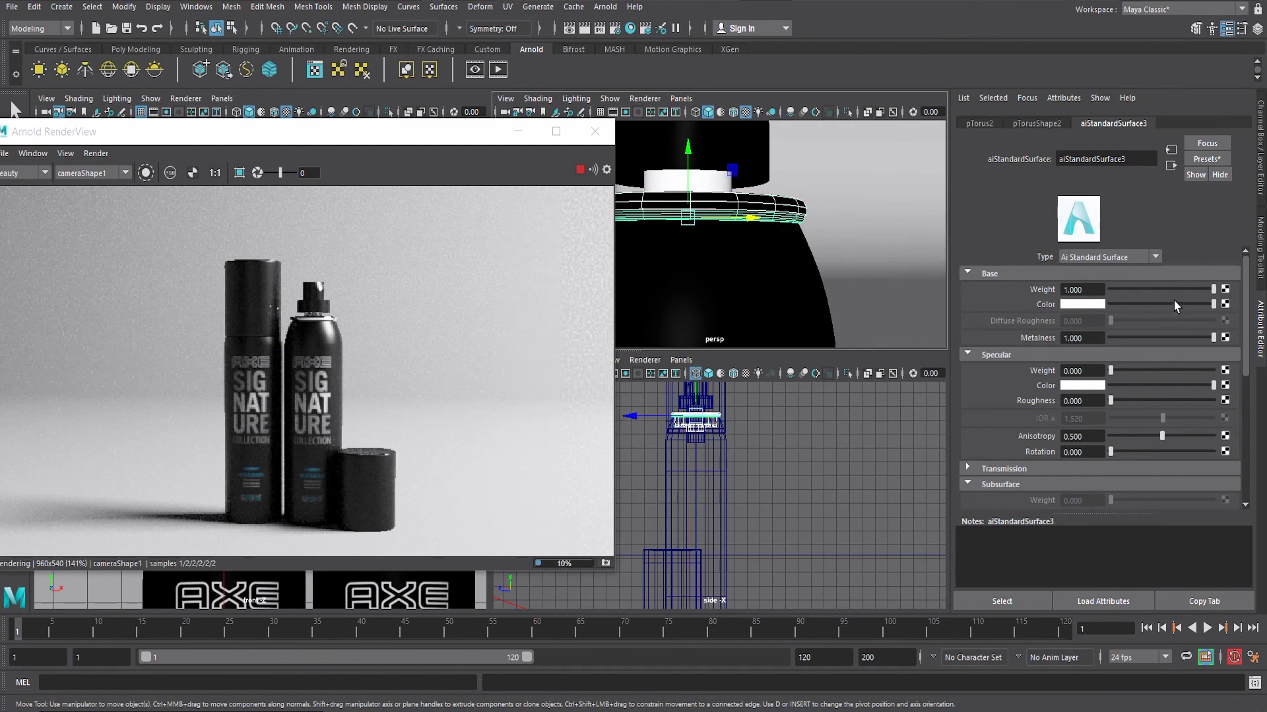
{"action": "left_click", "coordinate": [1097, 305]}
{"action": "left_click_drag", "start_coordinate": [1049, 358], "coordinate": [1071, 360]}
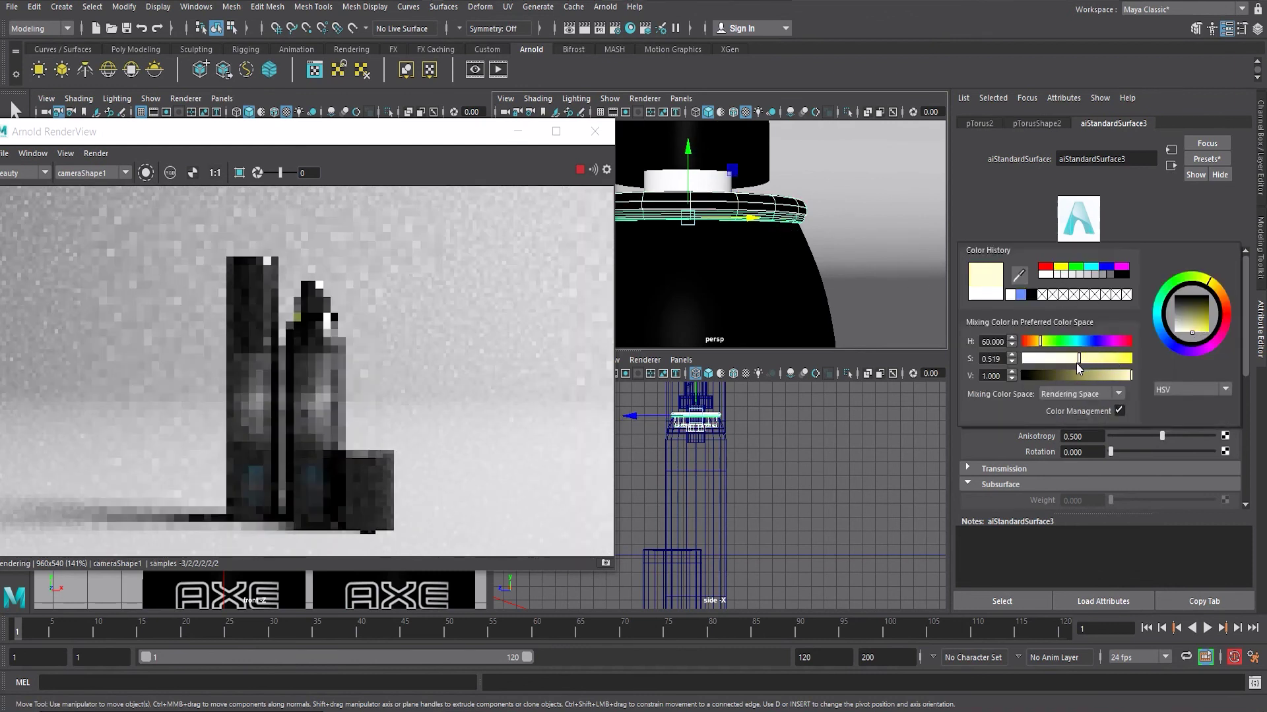
{"action": "scroll", "coordinate": [338, 303], "scroll_direction": "up", "scroll_amount": 3}
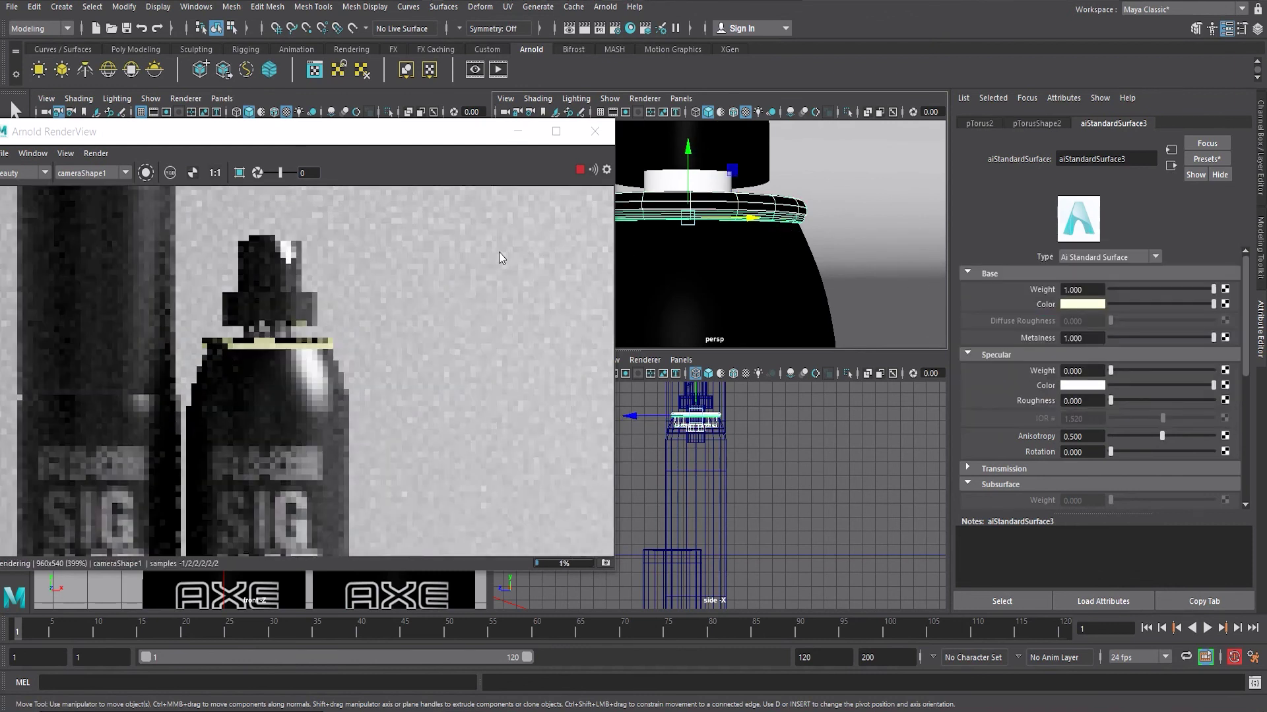
{"action": "left_click_drag", "start_coordinate": [435, 135], "coordinate": [507, 109]}
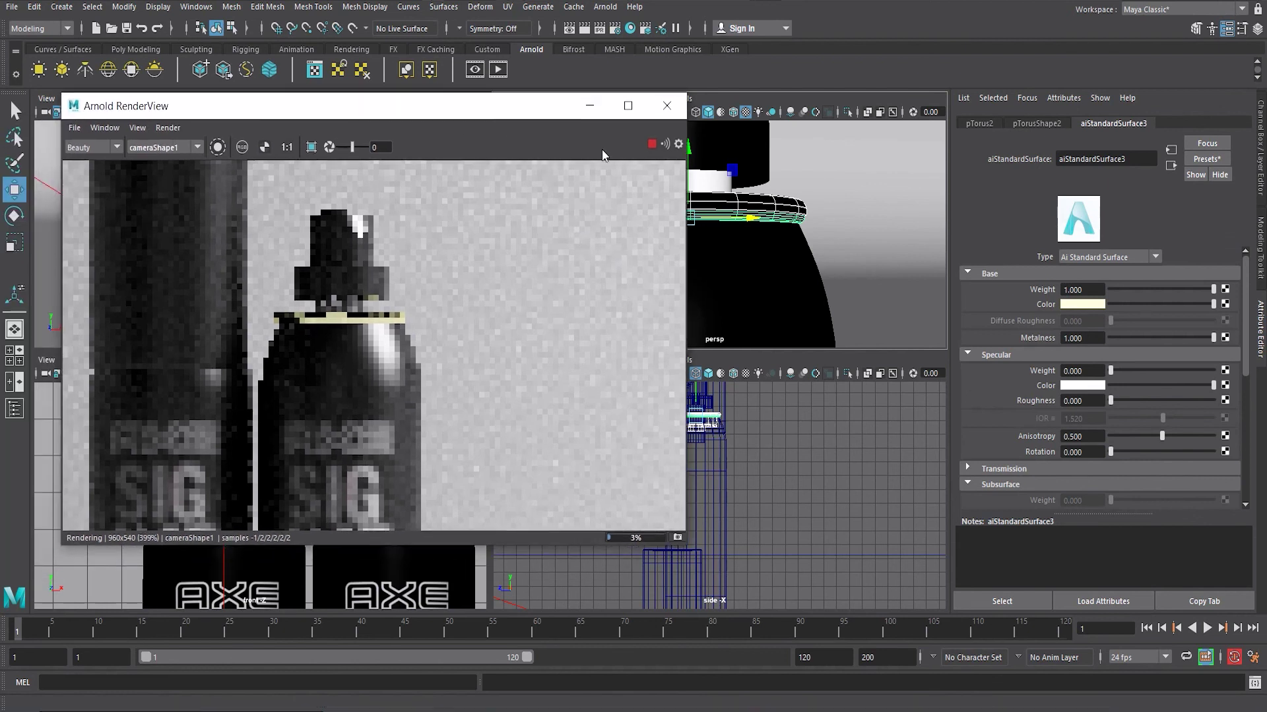
{"action": "left_click", "coordinate": [1091, 304]}
{"action": "left_click_drag", "start_coordinate": [1124, 381], "coordinate": [1107, 385]}
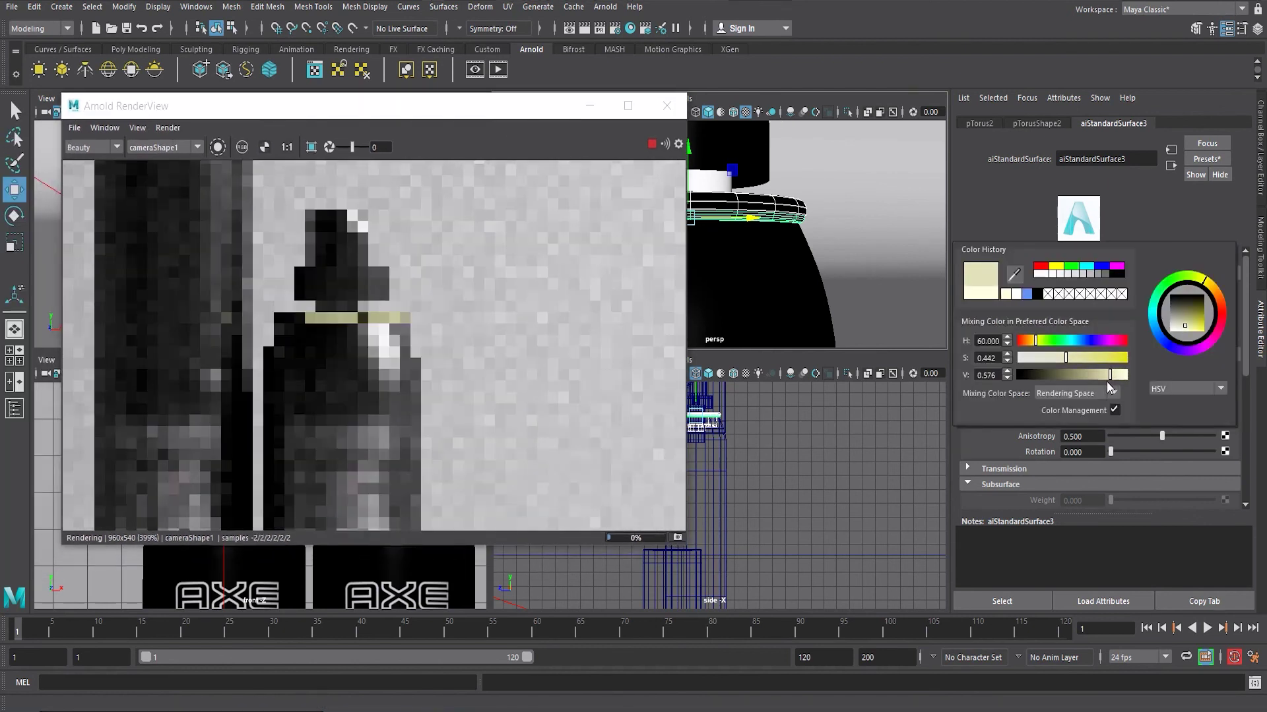
{"action": "left_click_drag", "start_coordinate": [1107, 387], "coordinate": [1048, 359]}
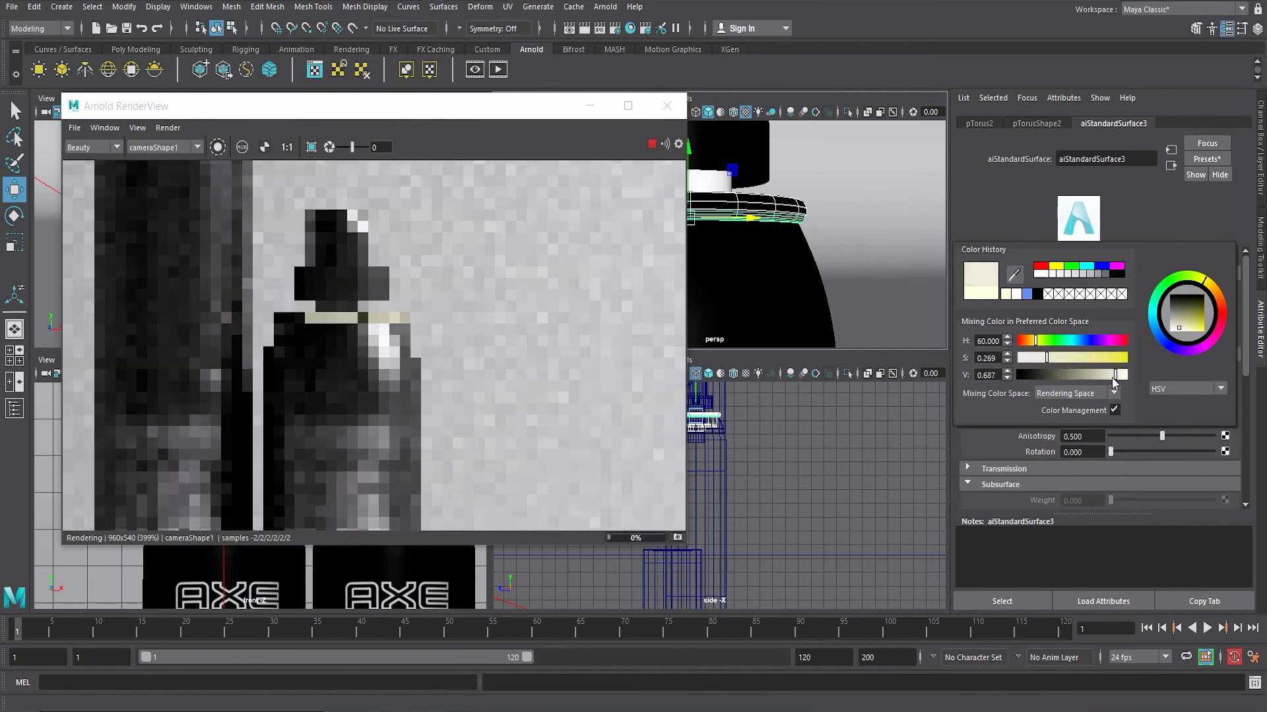